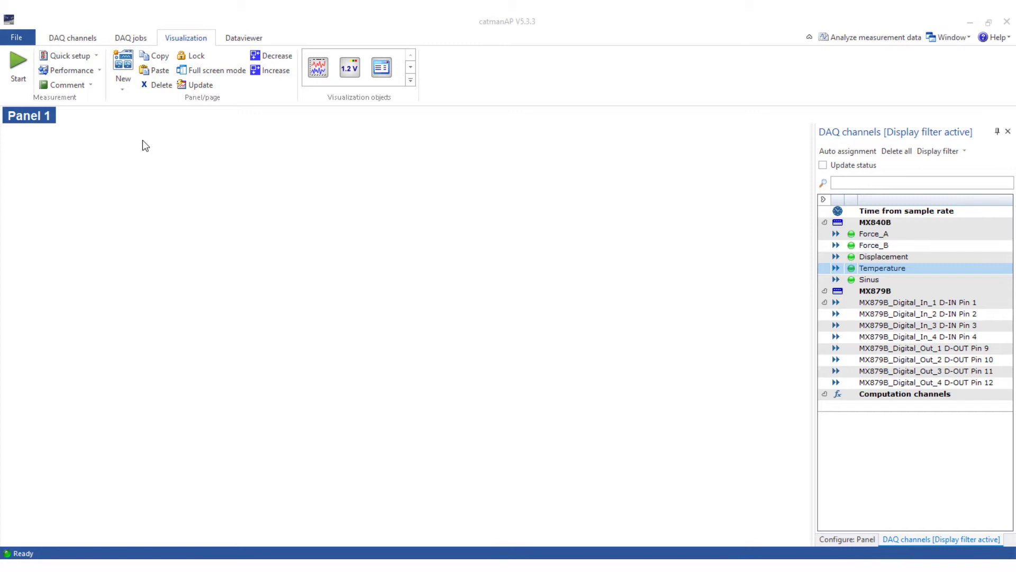
Open the list of new panel types and close it again without adding a panel.
left_click(123, 91)
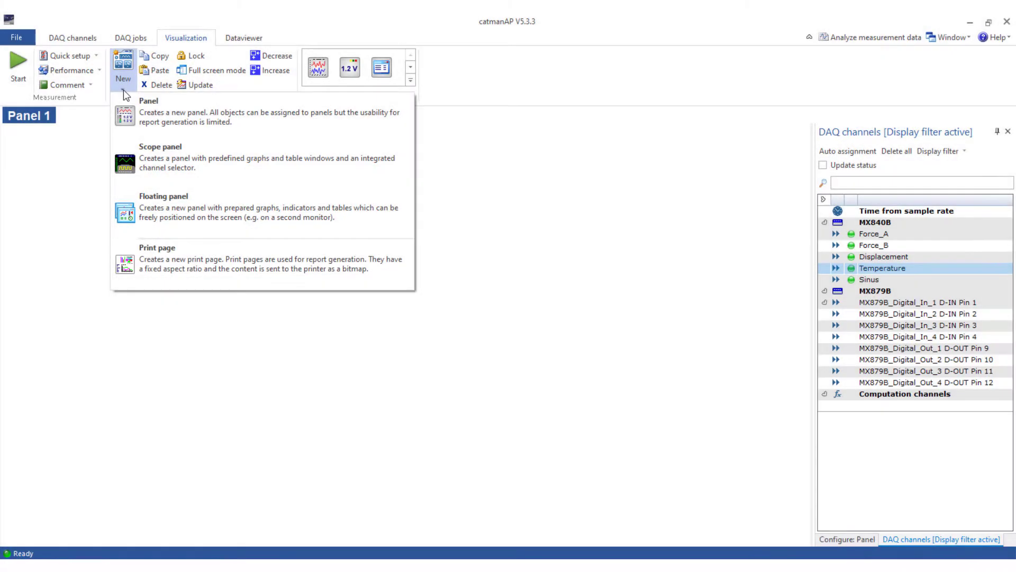
left_click(123, 90)
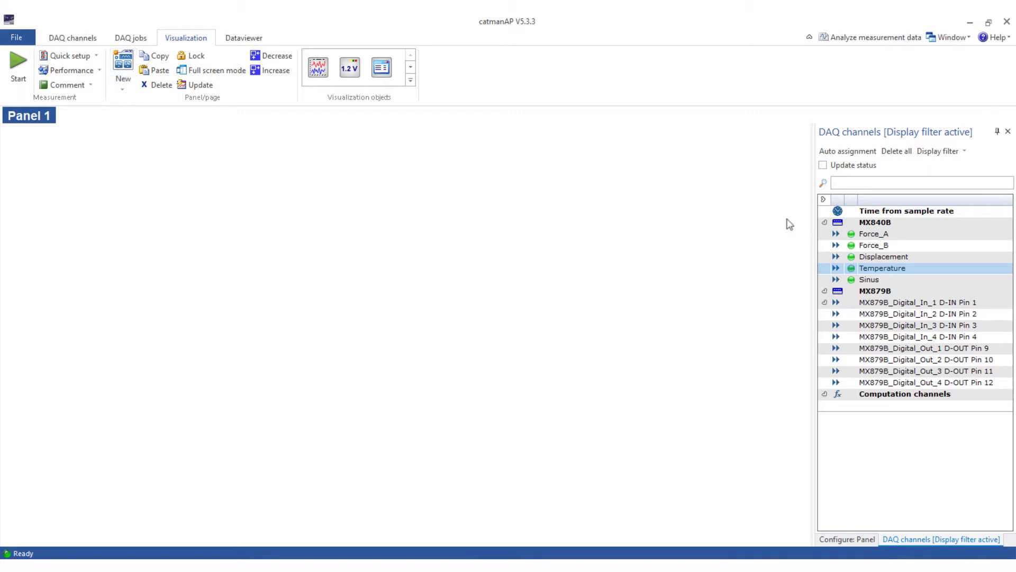
Add Force_A as an enlarged real-time graph and Displacement as a bar indicator on Panel 1.
left_click_drag(866, 234, 272, 263)
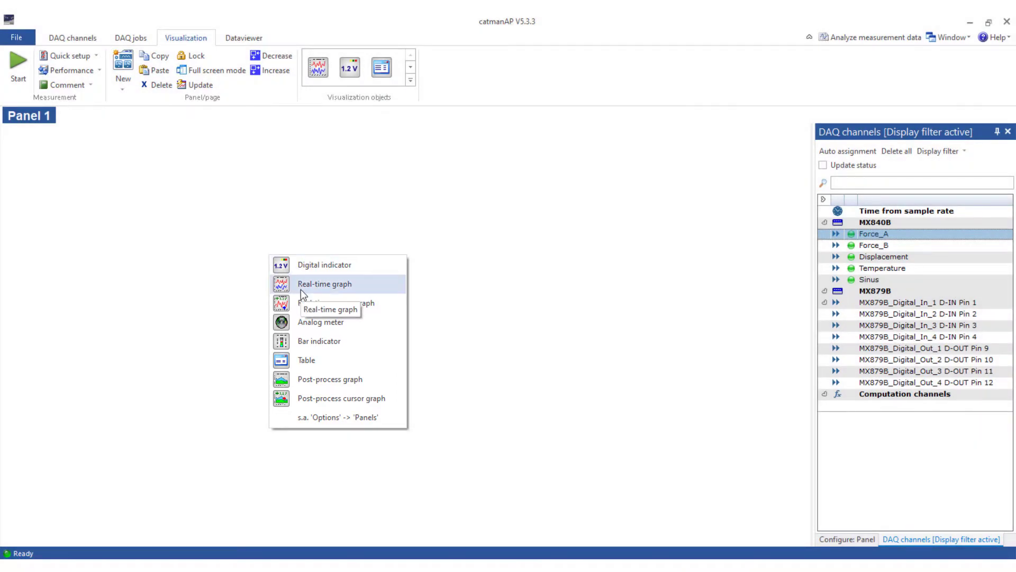
left_click(301, 286)
left_click_drag(377, 398, 492, 516)
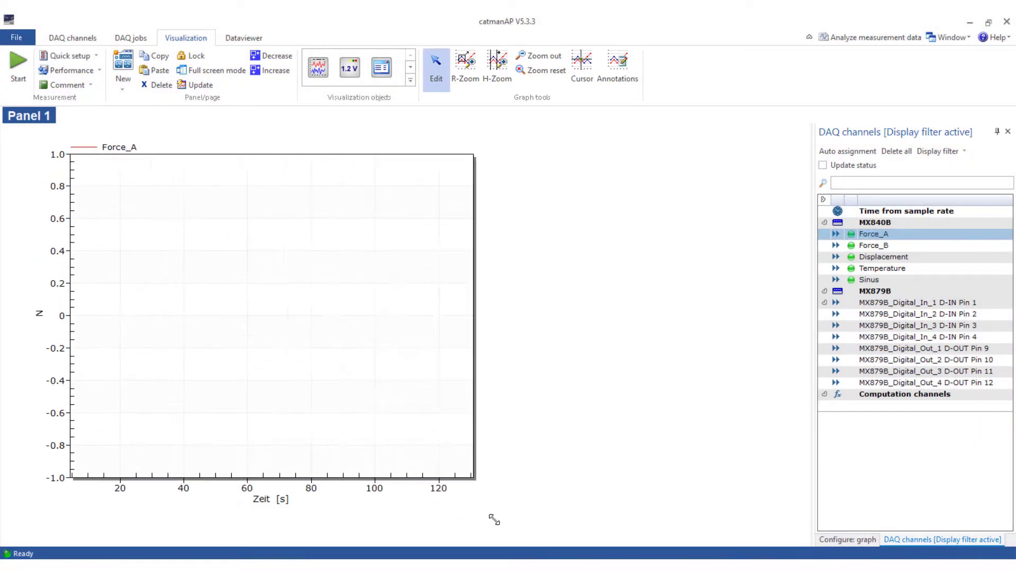
left_click_drag(868, 256, 723, 197)
left_click(773, 281)
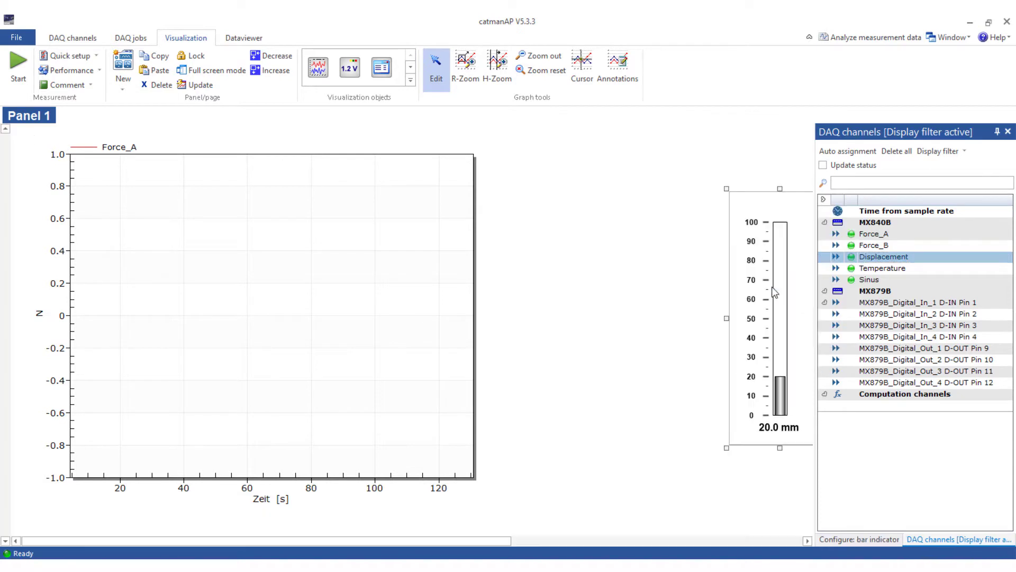
Add a Temperature analog meter and move it up beside the bar indicator.
left_click_drag(879, 270, 585, 275)
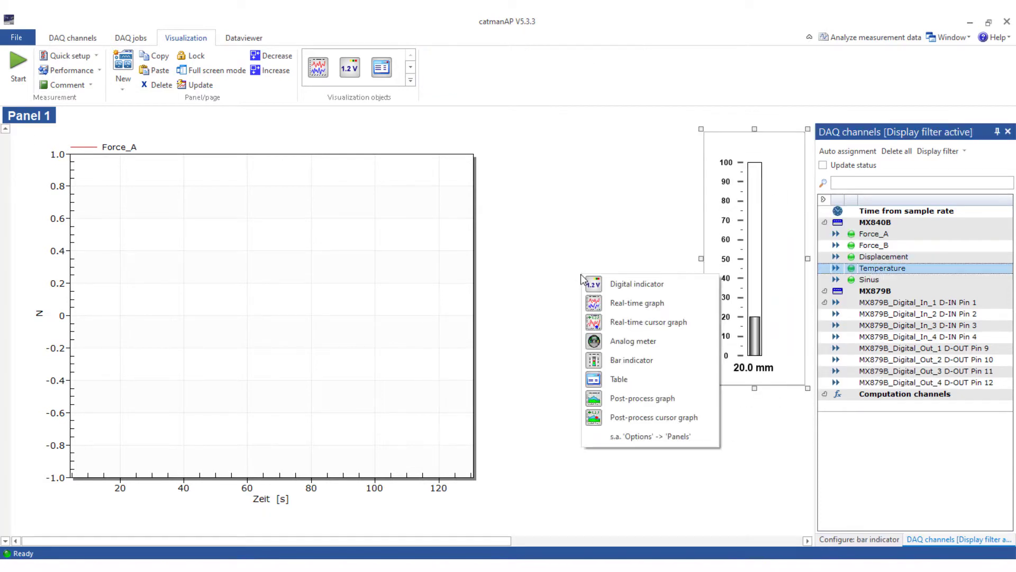
left_click(605, 338)
left_click_drag(605, 337, 534, 193)
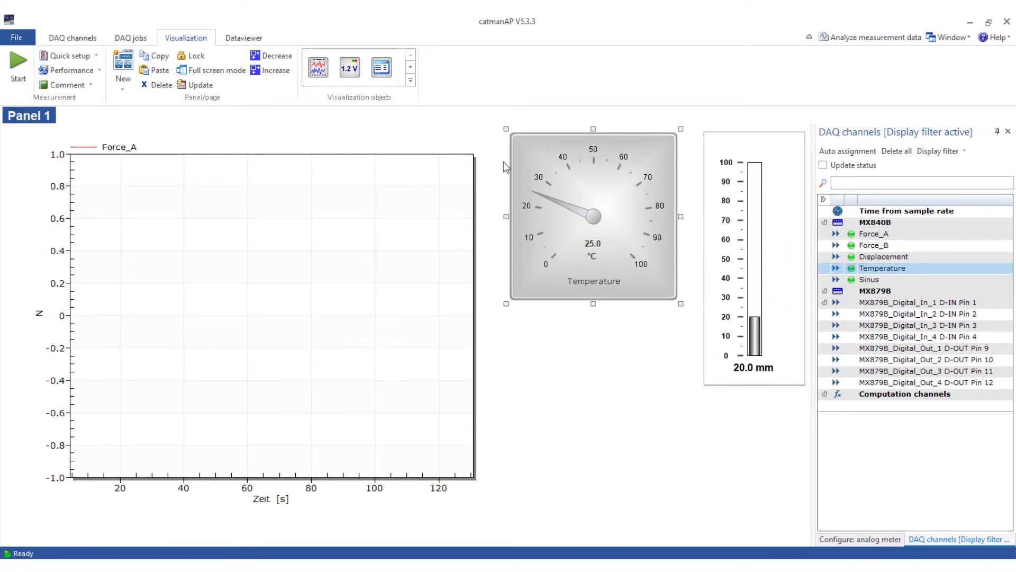
left_click(411, 81)
mouse_move(412, 85)
left_mouse_down()
mouse_move(409, 240)
mouse_move(422, 79)
left_mouse_up()
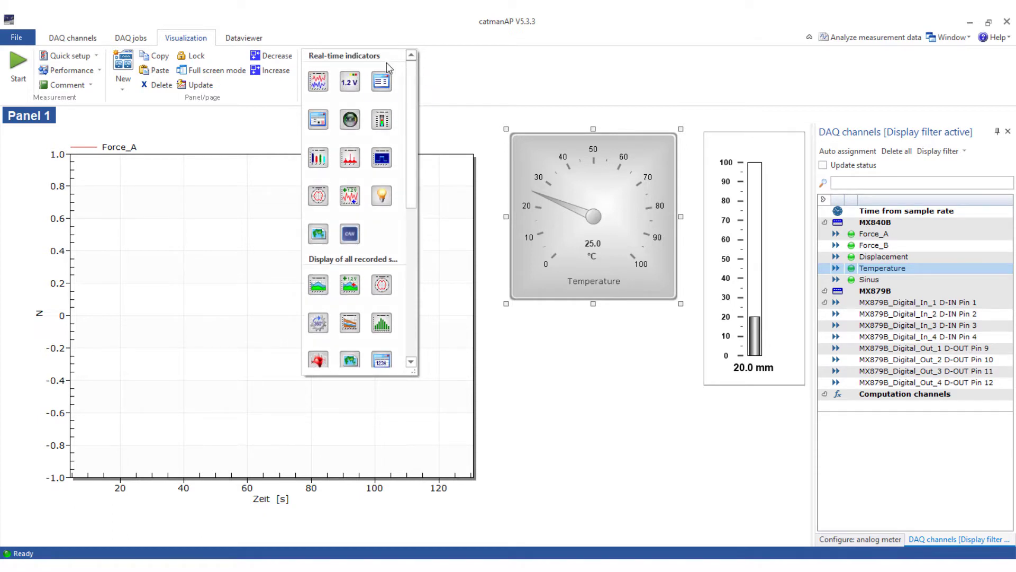
Stack Force_A, Force_B and Displacement digital indicators below the gauge, then switch Displacement's readout to Temperature.
left_click(351, 80)
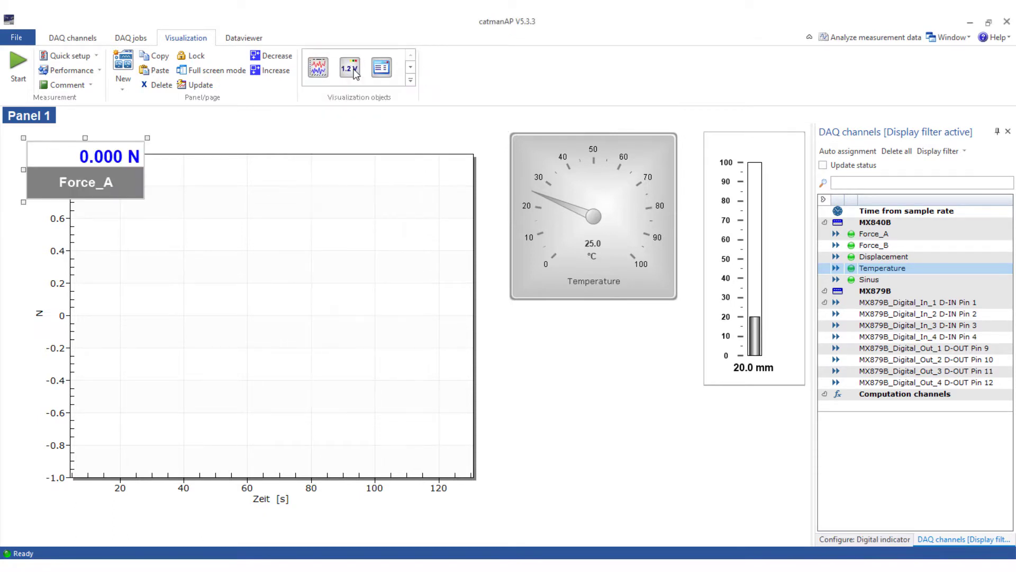
left_click(352, 71)
left_click(351, 71)
left_click_drag(137, 189, 604, 510)
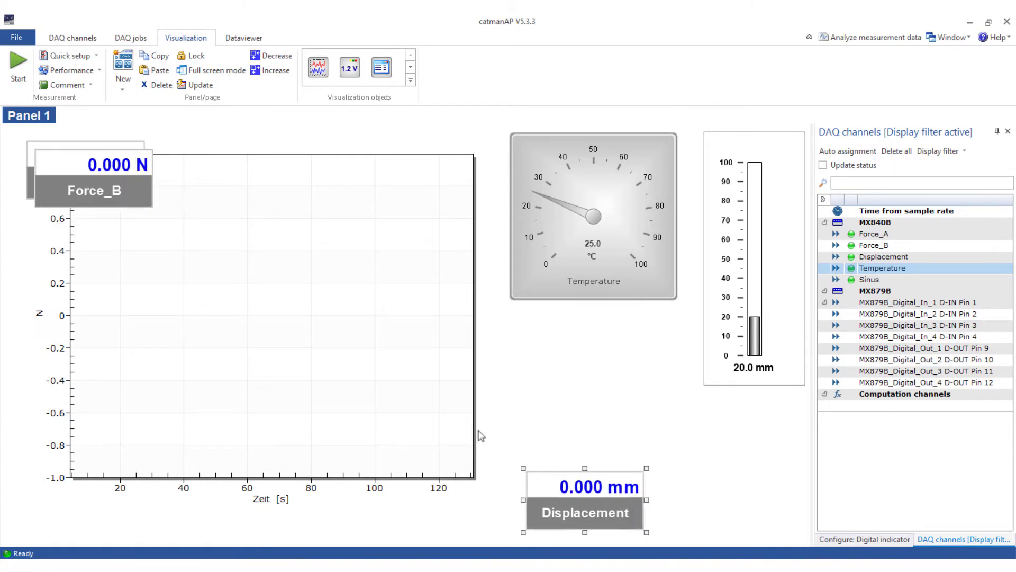
left_click_drag(111, 197, 599, 443)
left_click_drag(105, 194, 605, 380)
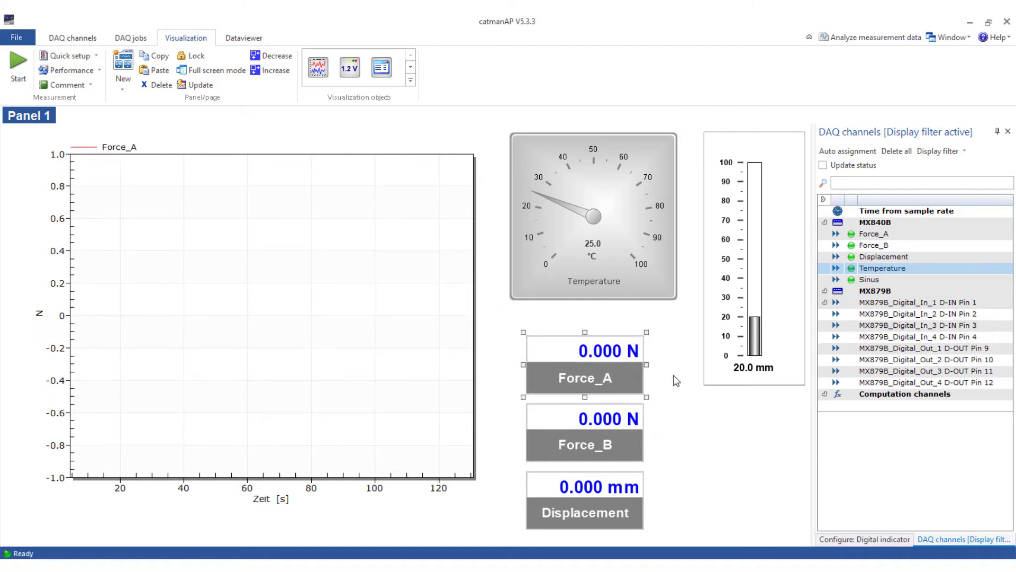
left_click(675, 377)
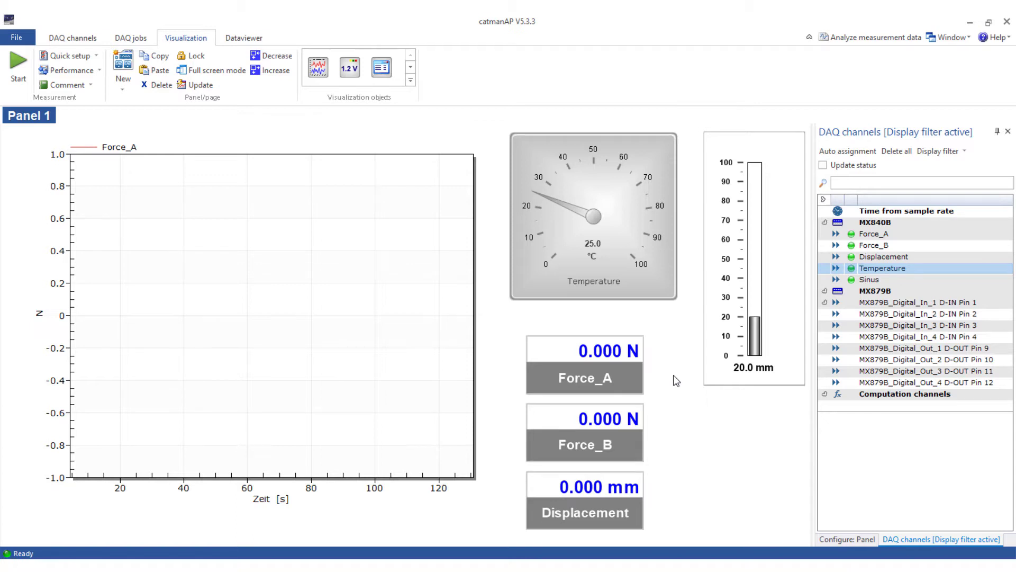
left_click_drag(873, 269, 612, 499)
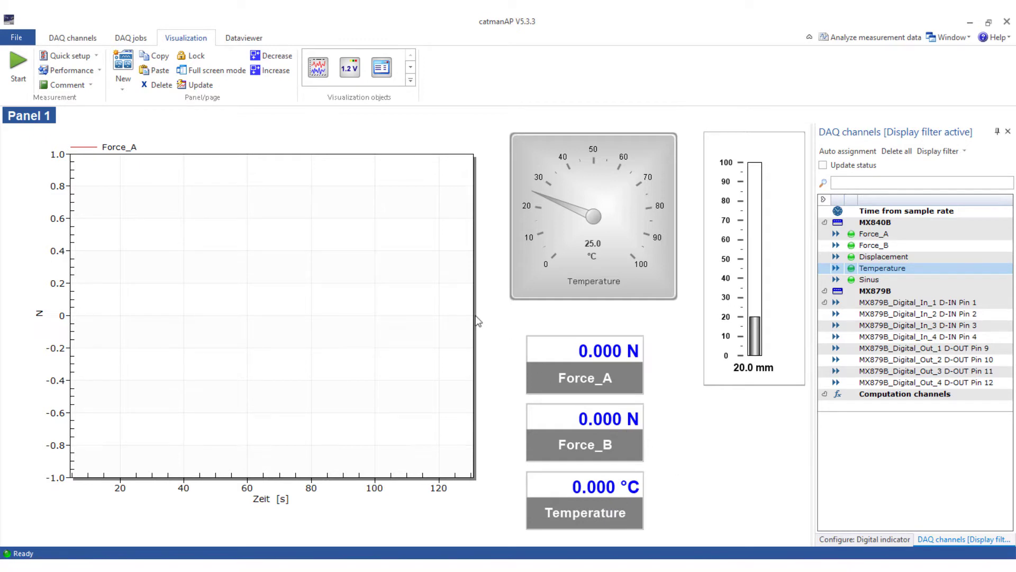
Add three new empty panels, Panels 2 to 4.
left_click(125, 62)
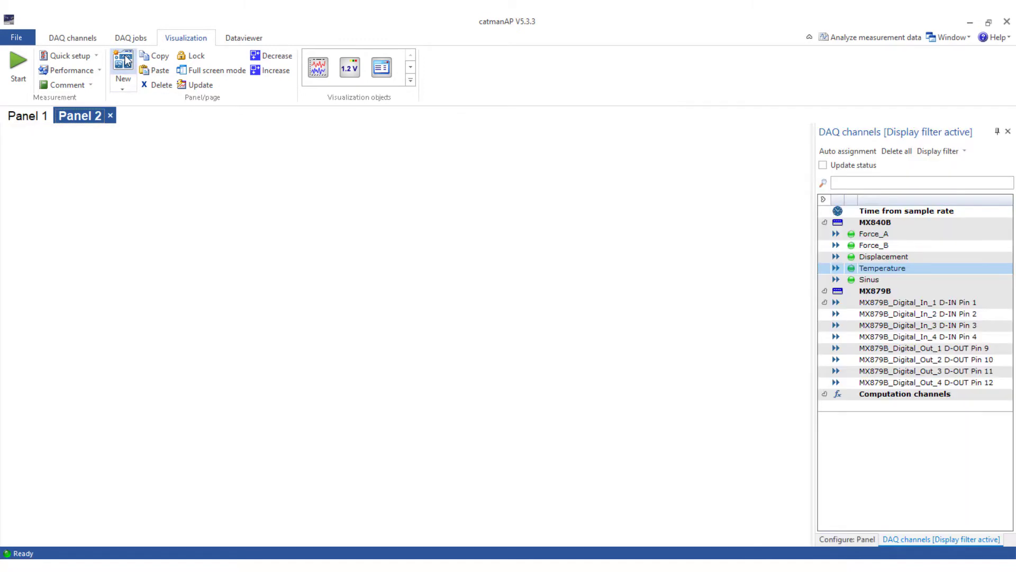
left_click(127, 61)
left_click(127, 61)
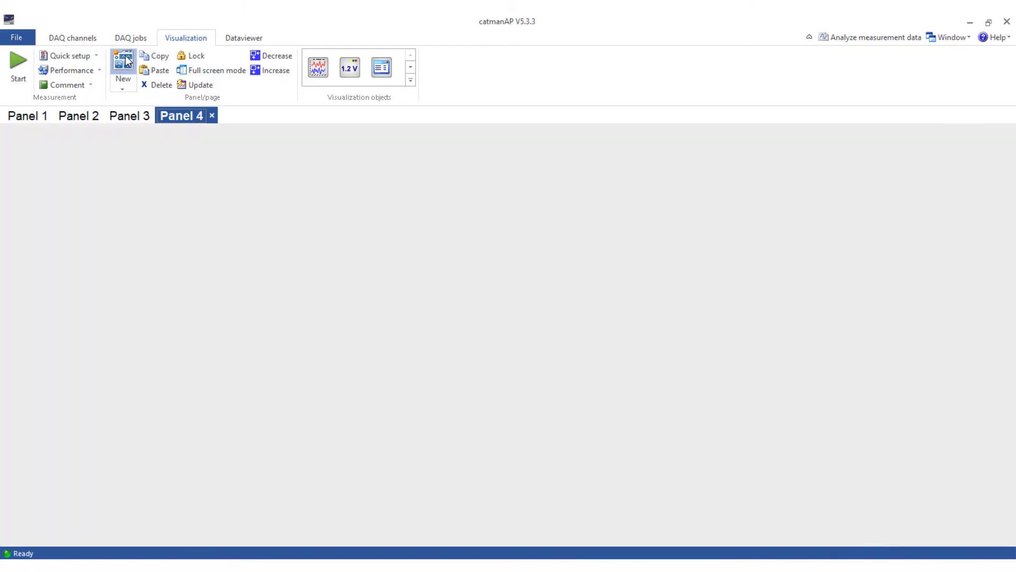
Retitle Panel 1 'My first Panel' with title font size 14 and title spacing 3.
left_click(40, 116)
left_click(847, 540)
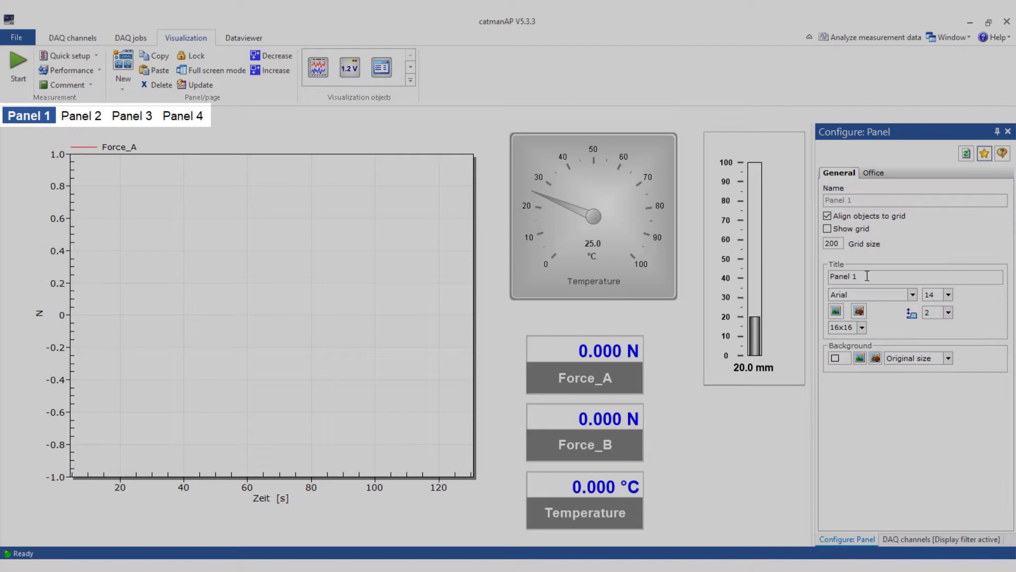
left_click_drag(867, 276, 830, 279)
type("My first ")
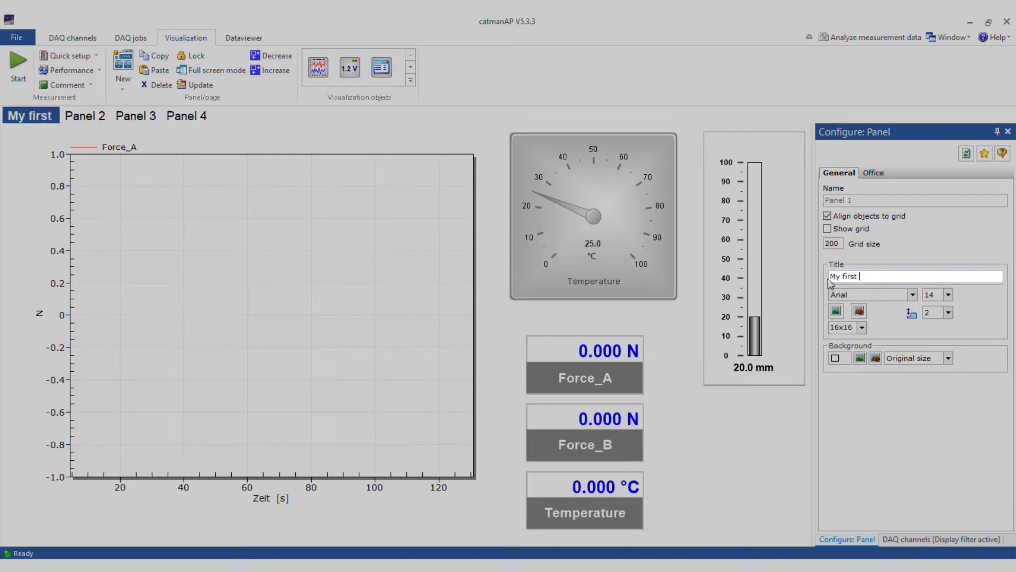
type("Panel")
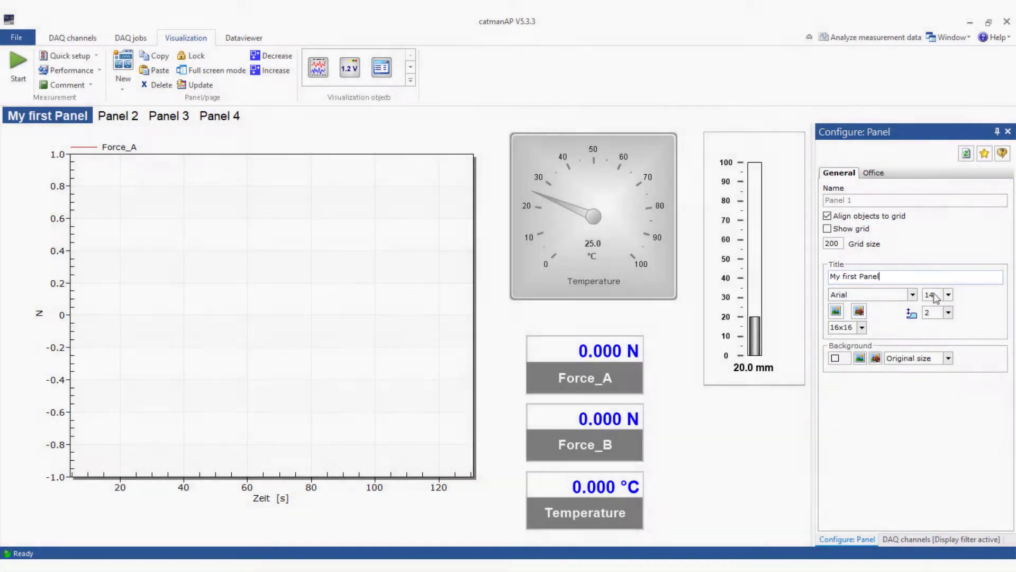
left_click(936, 298)
left_click(936, 320)
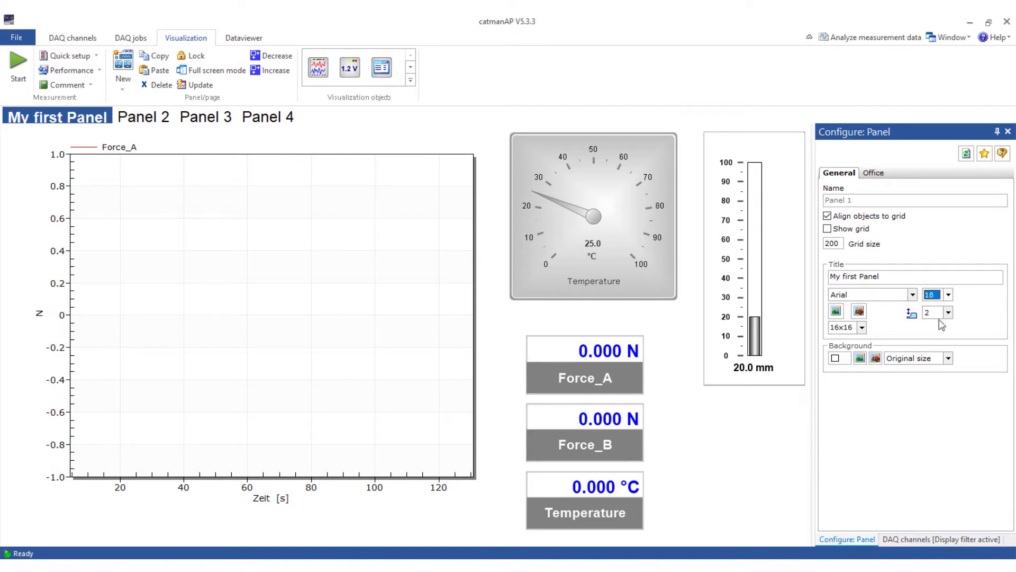
left_click(948, 295)
left_click(938, 319)
left_click(948, 313)
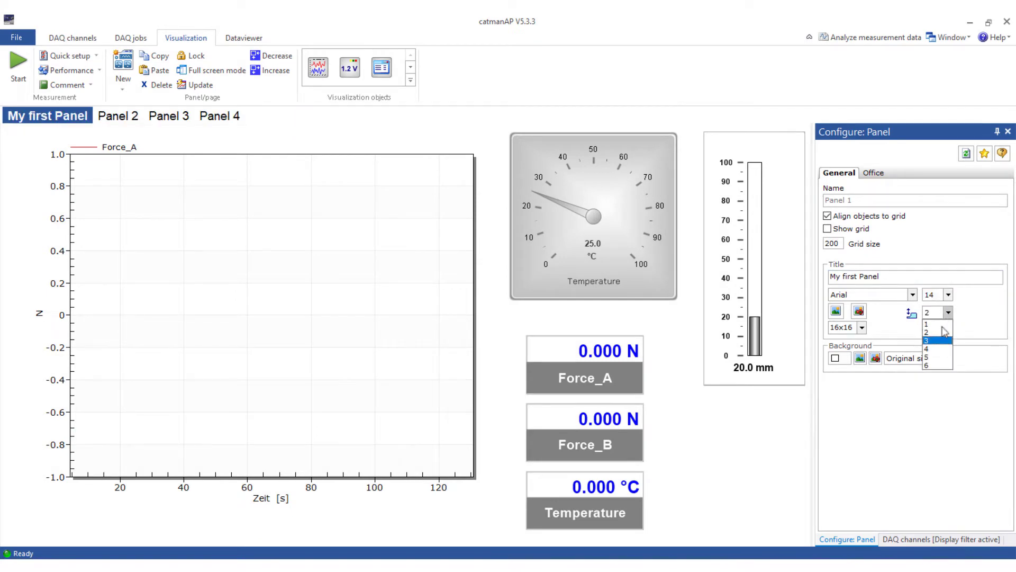
left_click(937, 341)
Inspect the settings of the Force_A graph, Temperature gauge and Displacement bar indicator.
left_click(443, 456)
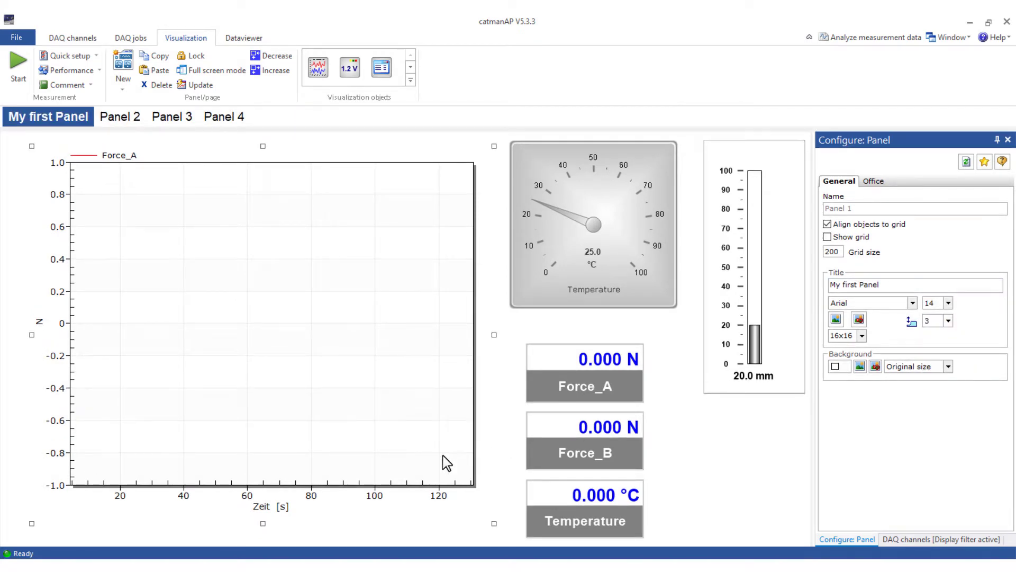
left_click(603, 268)
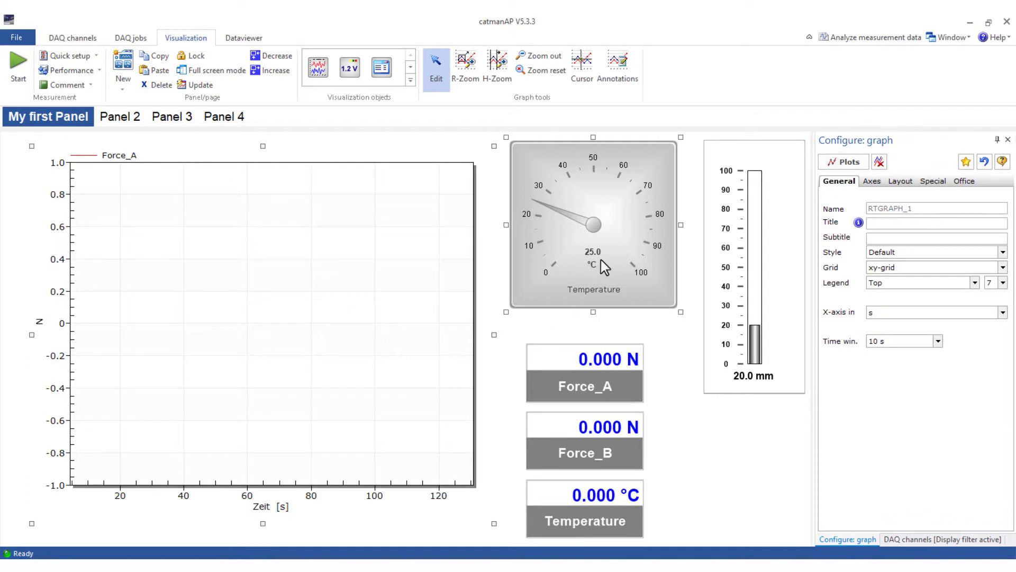
left_click(770, 267)
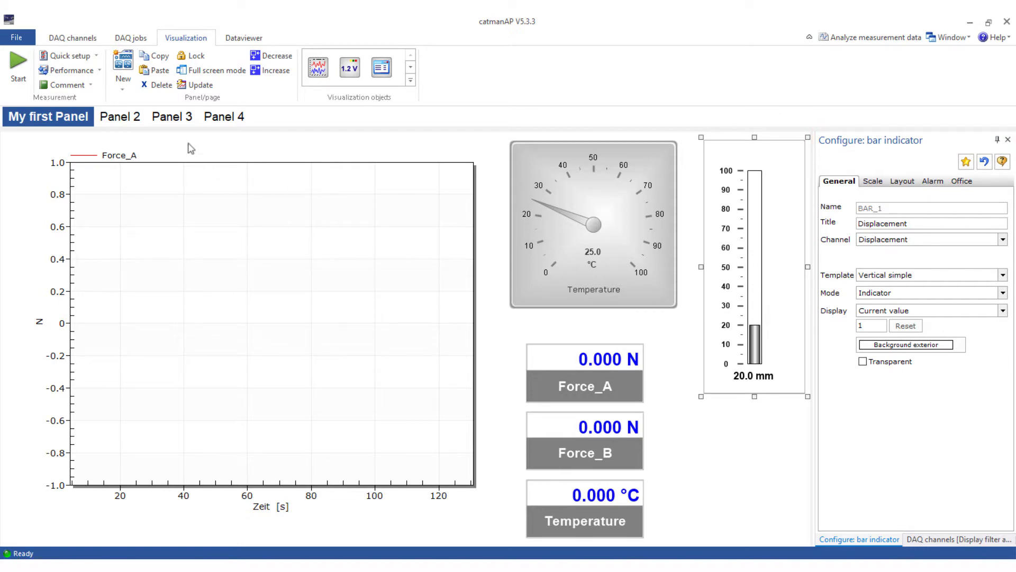
Create a new scope panel and add a graph, a table and two digital indicators.
left_click(124, 89)
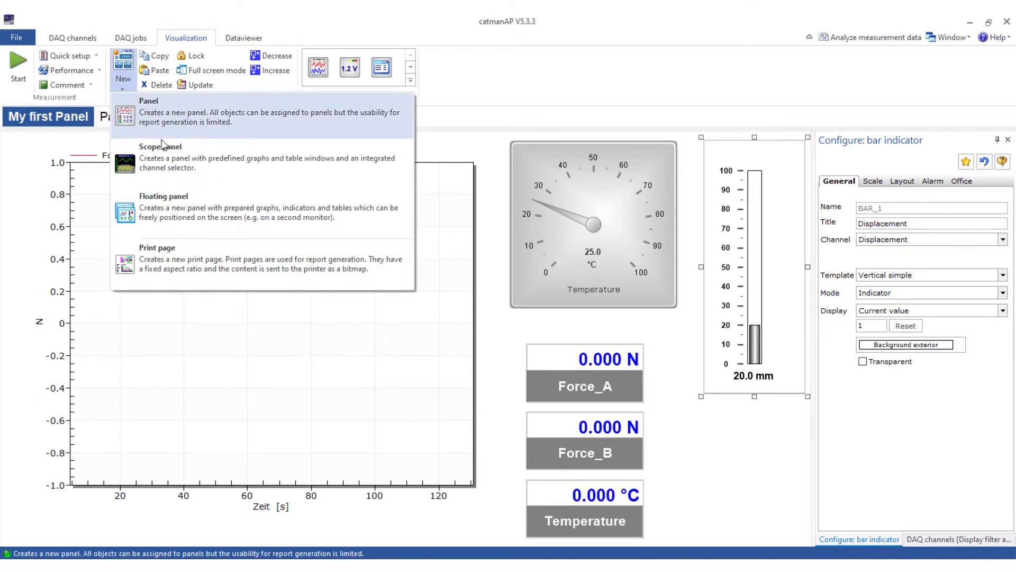
left_click(176, 161)
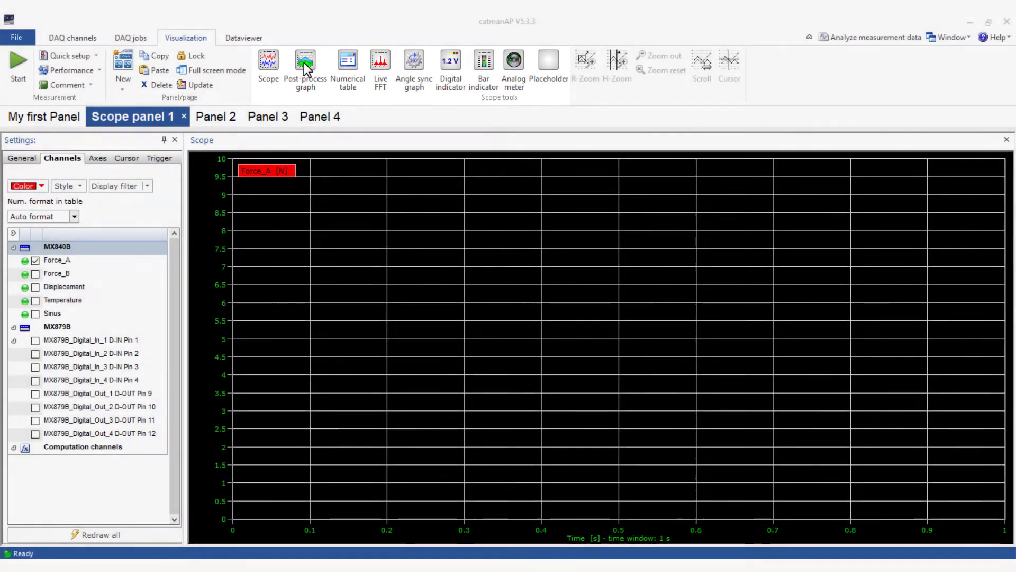
left_click(305, 65)
left_click(348, 64)
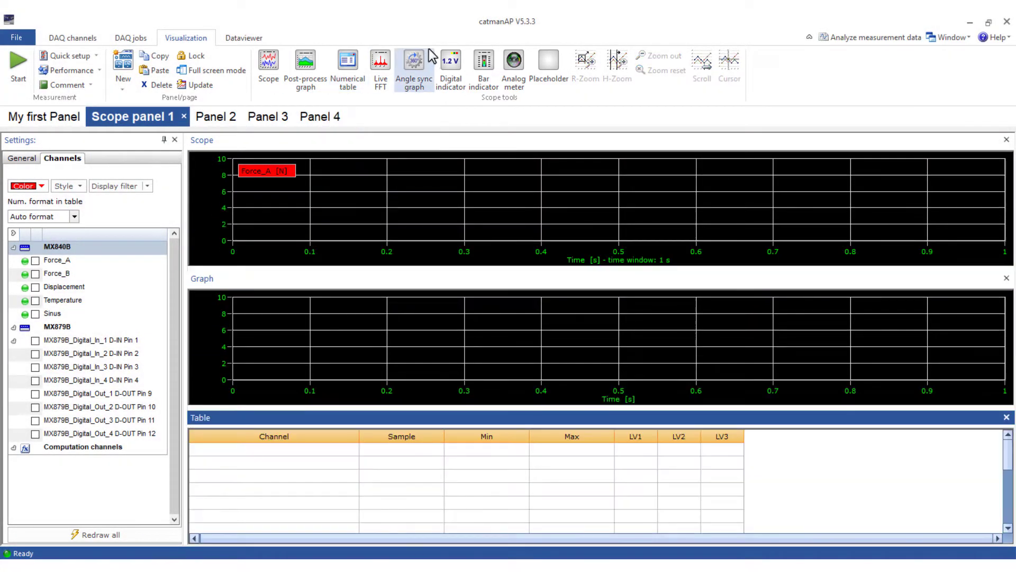
left_click(453, 61)
left_click(451, 63)
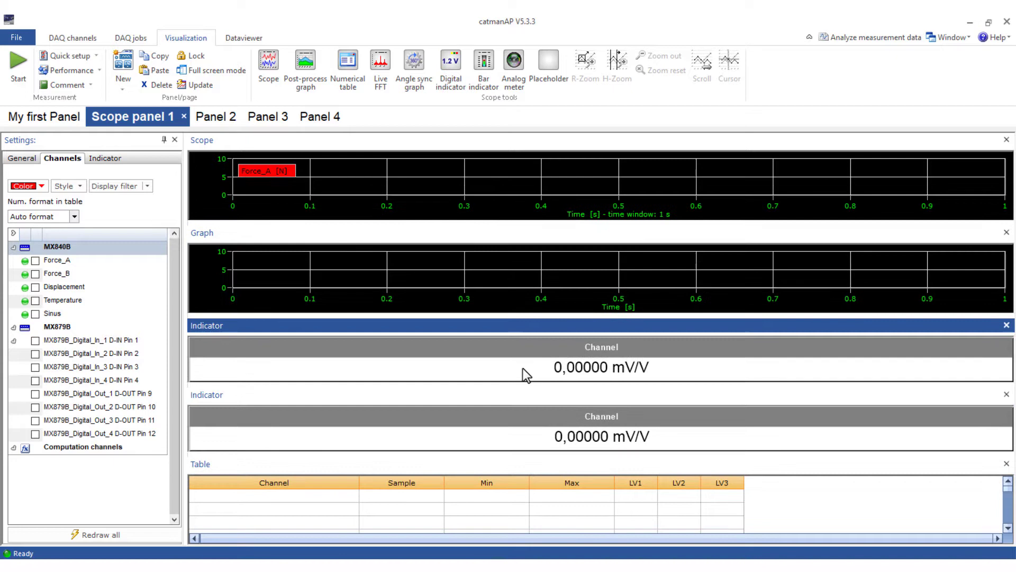
Dock the table right of the scope, stack the indicators beside the graph, and widen Graph and Scope.
left_click_drag(560, 469, 934, 195)
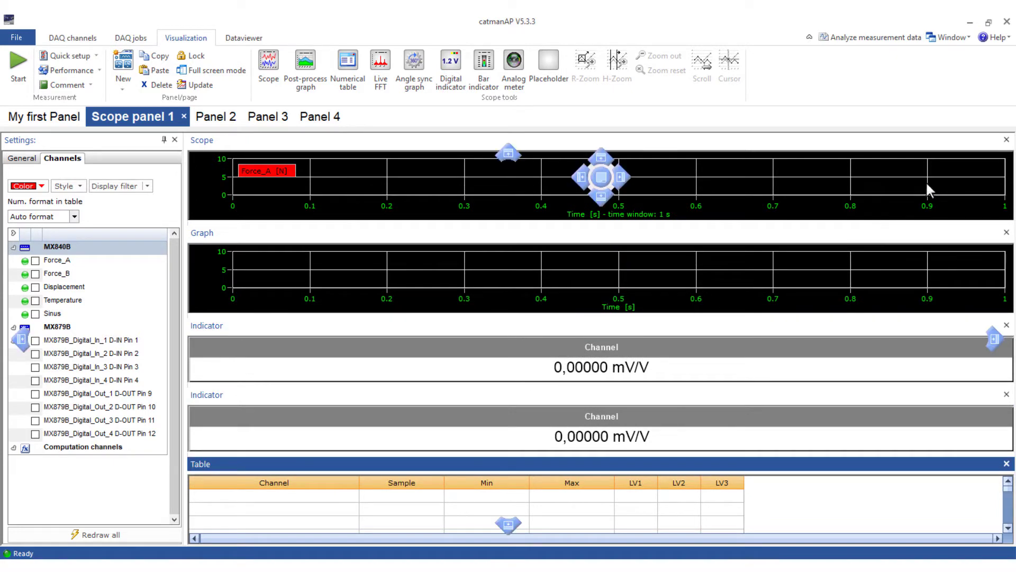
left_click_drag(637, 176, 624, 170)
left_click_drag(616, 416, 619, 352)
left_click(599, 489)
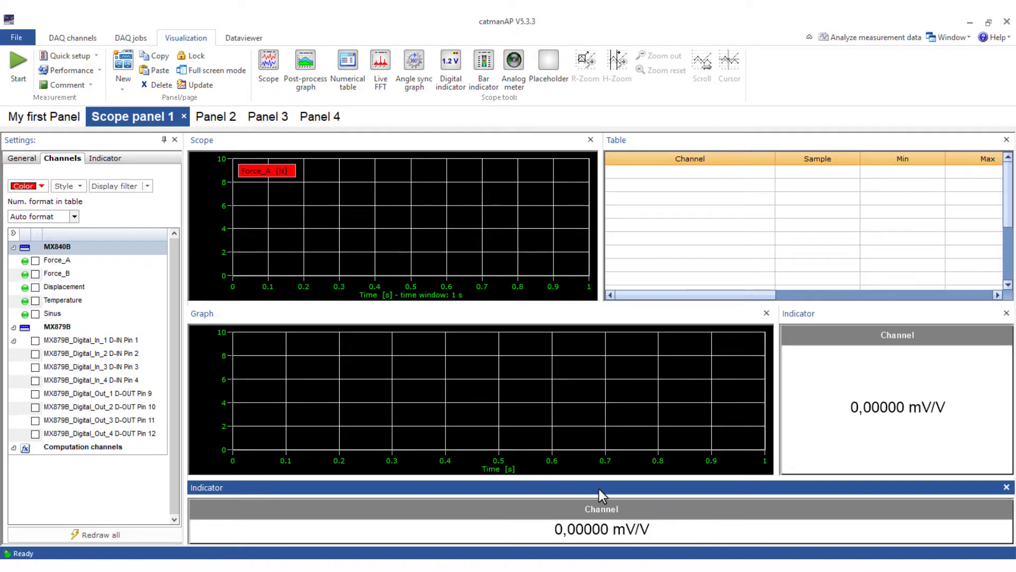
left_click_drag(599, 489, 891, 418)
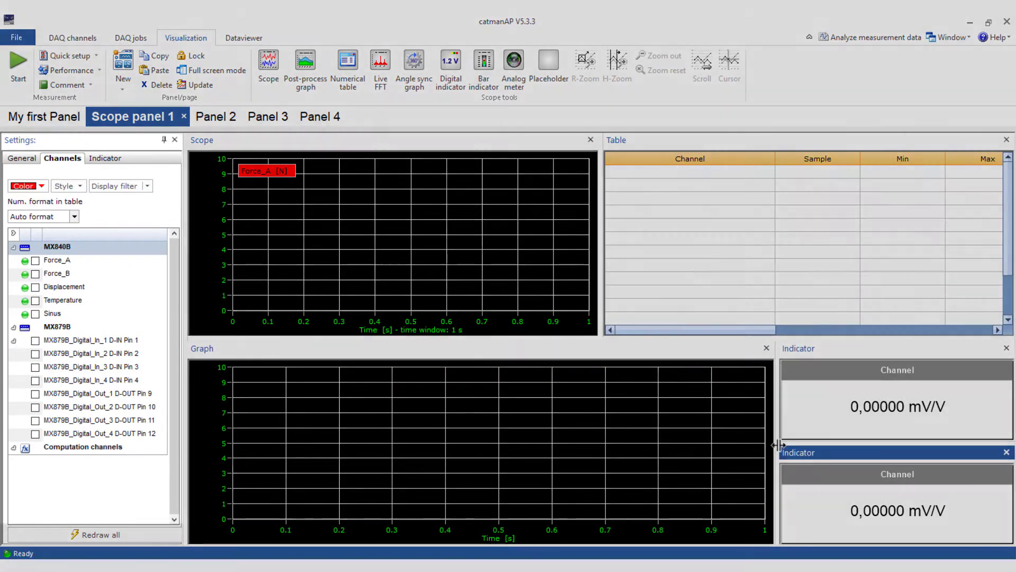
left_click_drag(779, 445, 834, 450)
left_click_drag(602, 228, 650, 231)
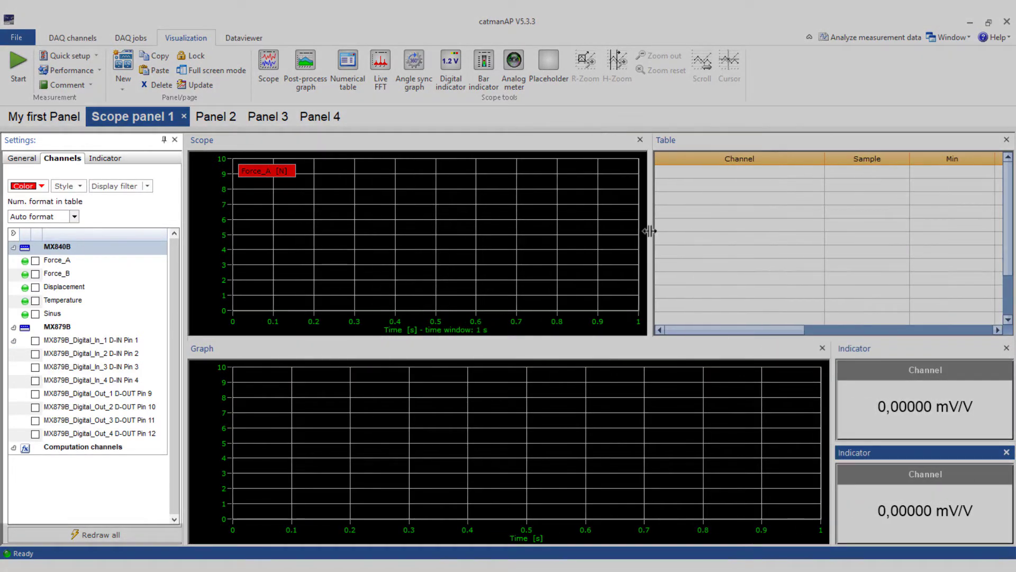
Set the indicators to Displacement and Force_A, and add Force_B to the Graph.
left_click(35, 287)
left_click(856, 408)
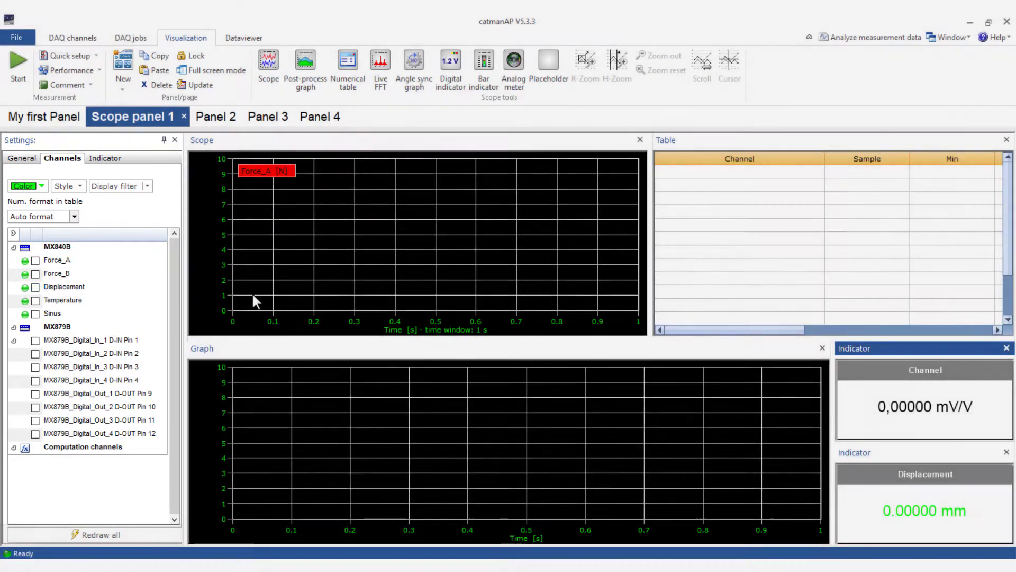
left_click(39, 260)
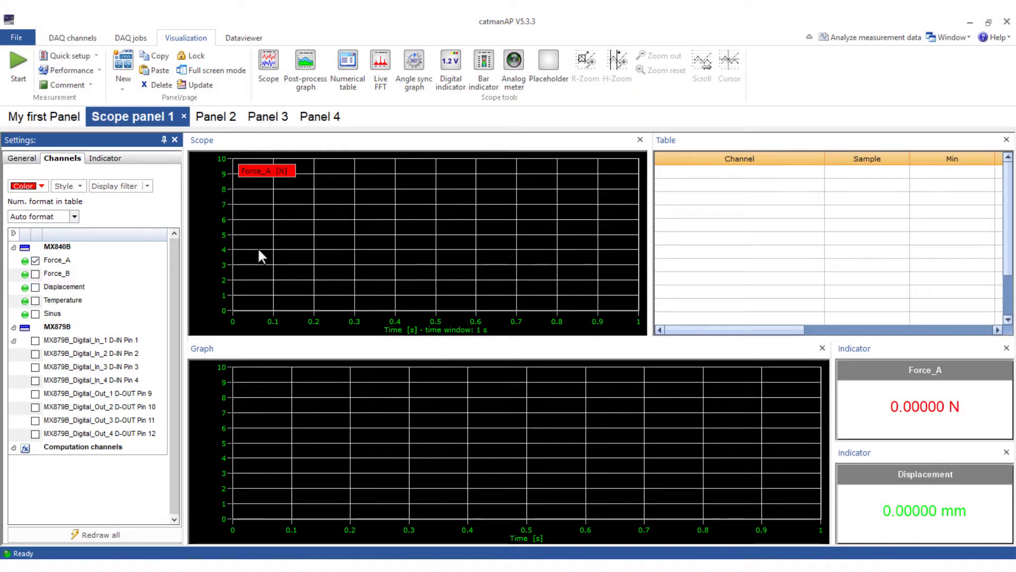
left_click(339, 389)
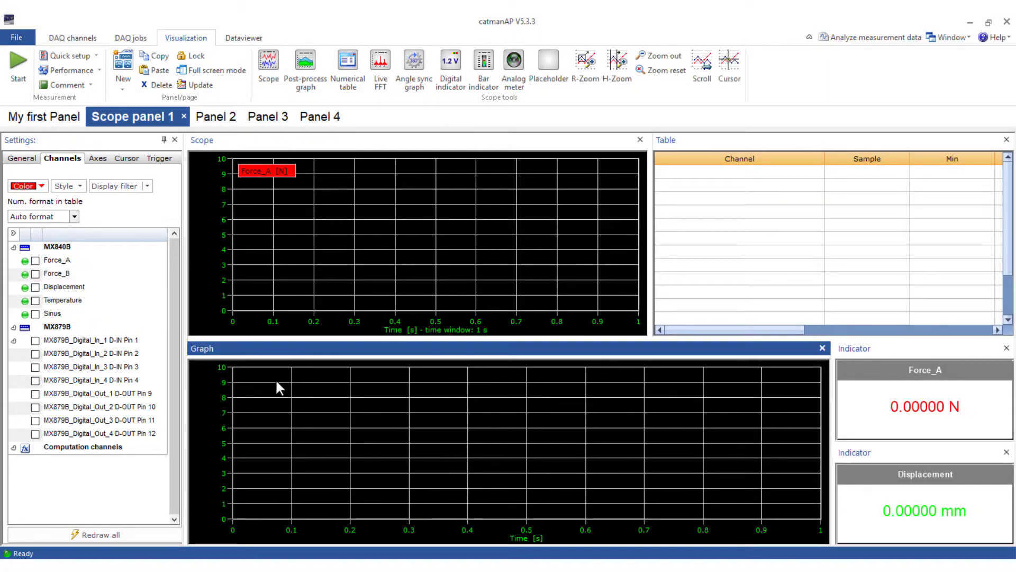
left_click(35, 273)
Add Force_A, Force_B, Displacement, Temperature, Sinus and MX879B_Digital_In_1–3 to the Table, then start measuring.
left_click(768, 251)
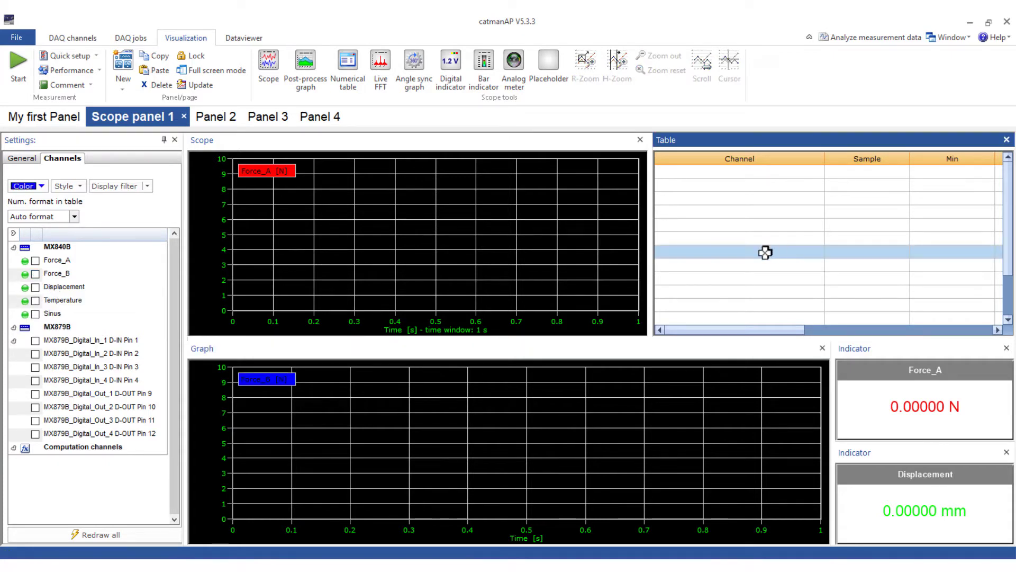
left_click(35, 260)
left_click(35, 274)
left_click(35, 287)
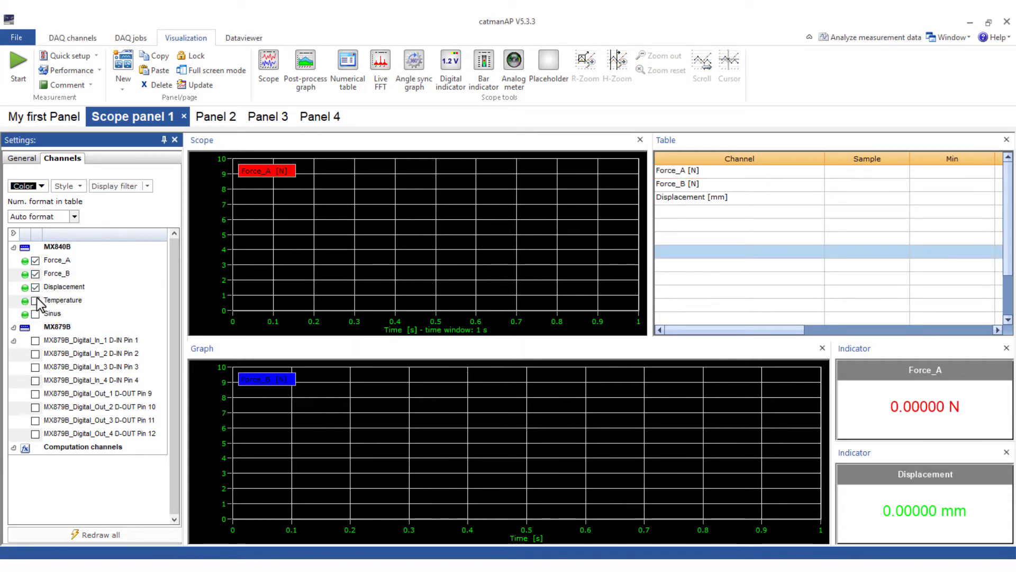
left_click(35, 301)
left_click(35, 314)
left_click(35, 340)
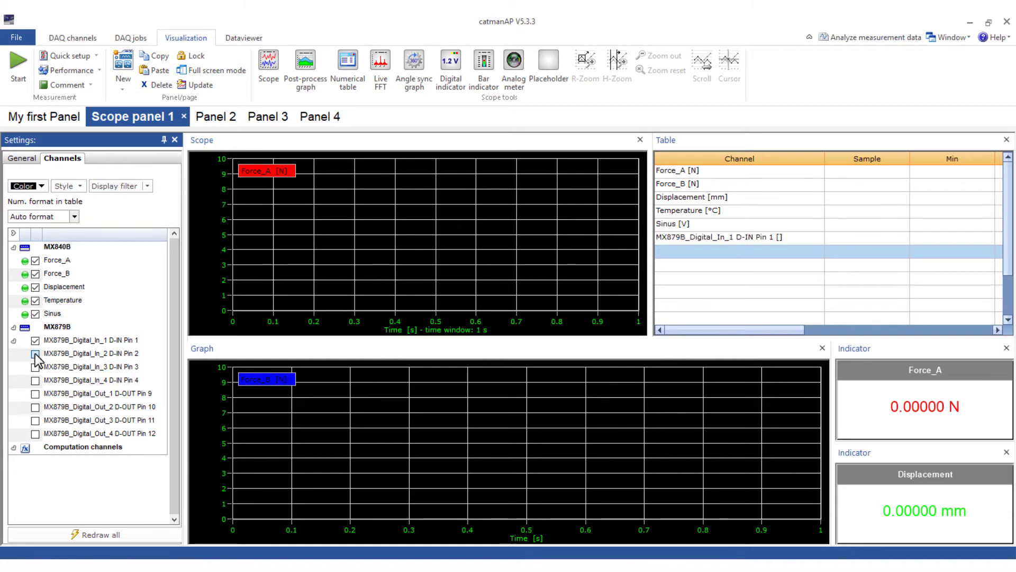
left_click(35, 353)
left_click(35, 367)
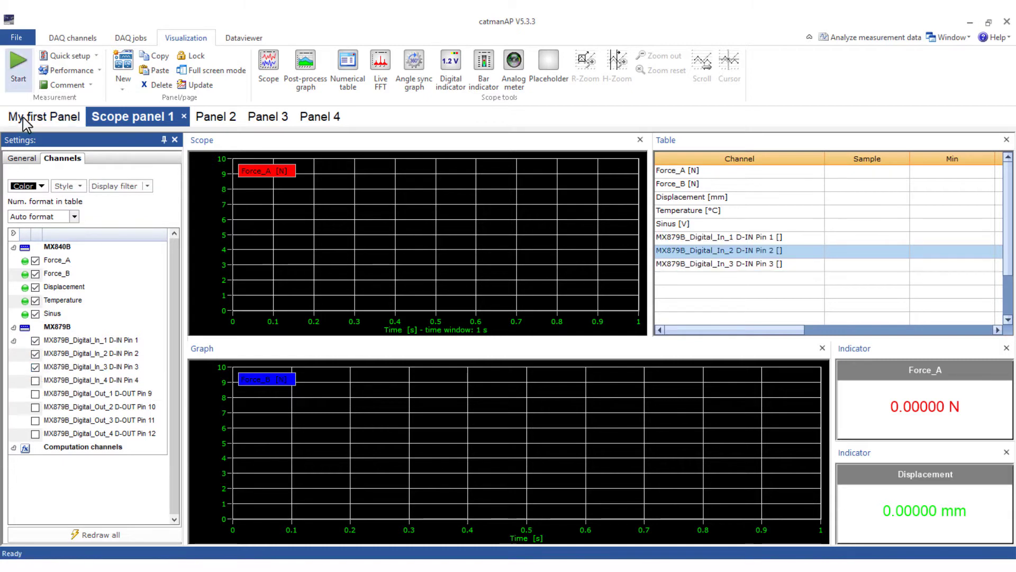
left_click(20, 65)
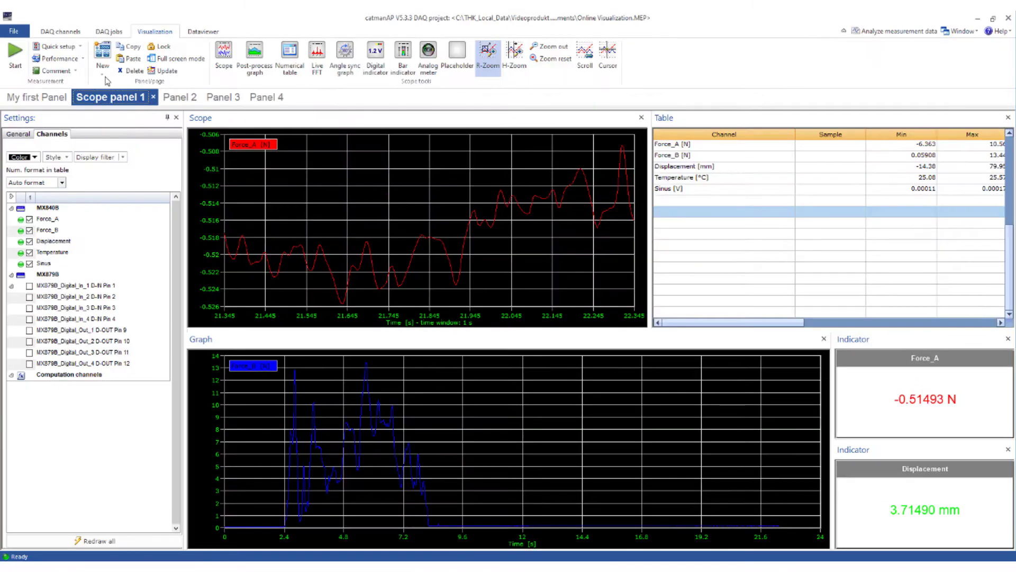
left_click(102, 56)
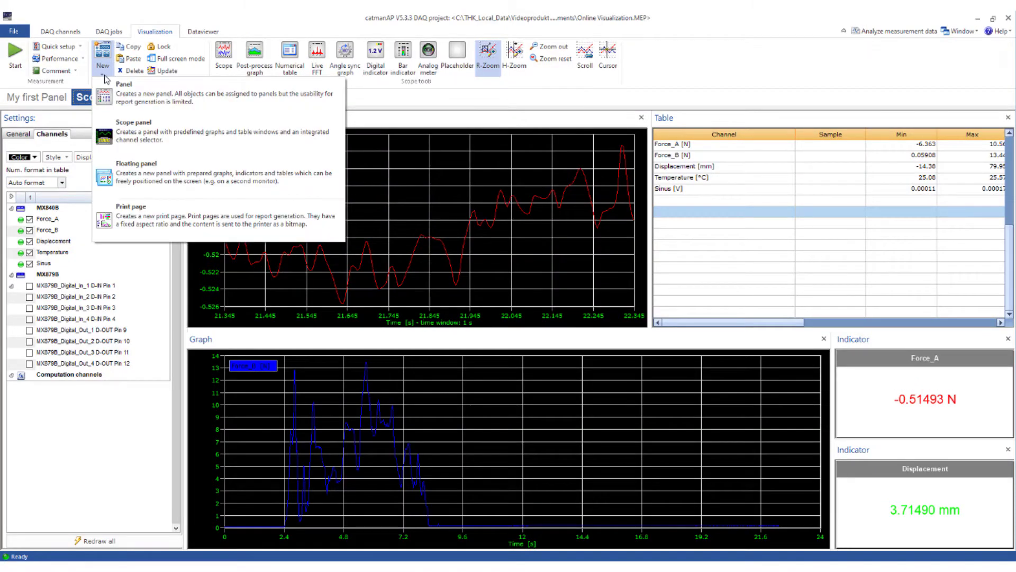
Create a maximized floating panel and add two indicators to it.
left_click(313, 187)
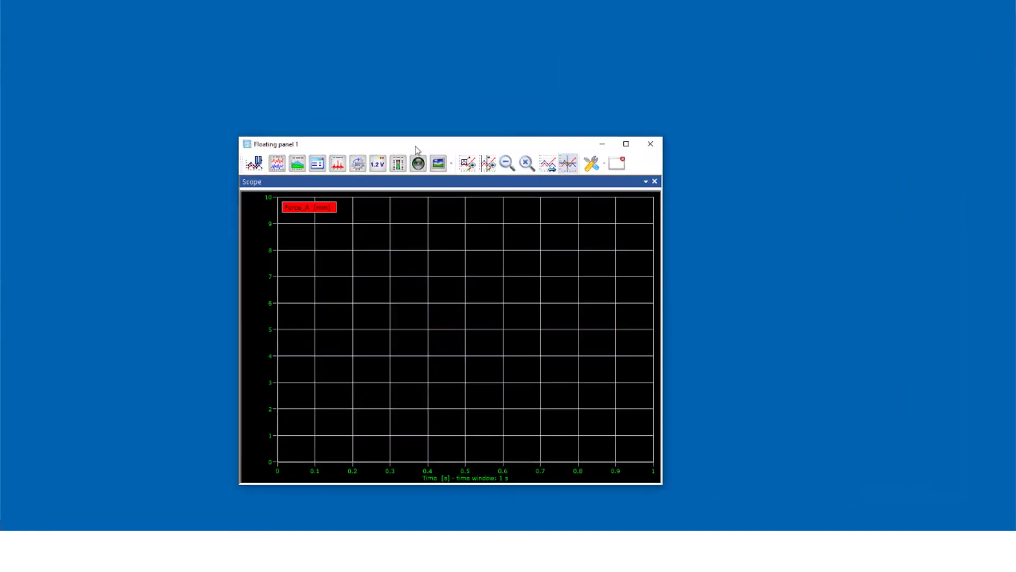
left_click(626, 143)
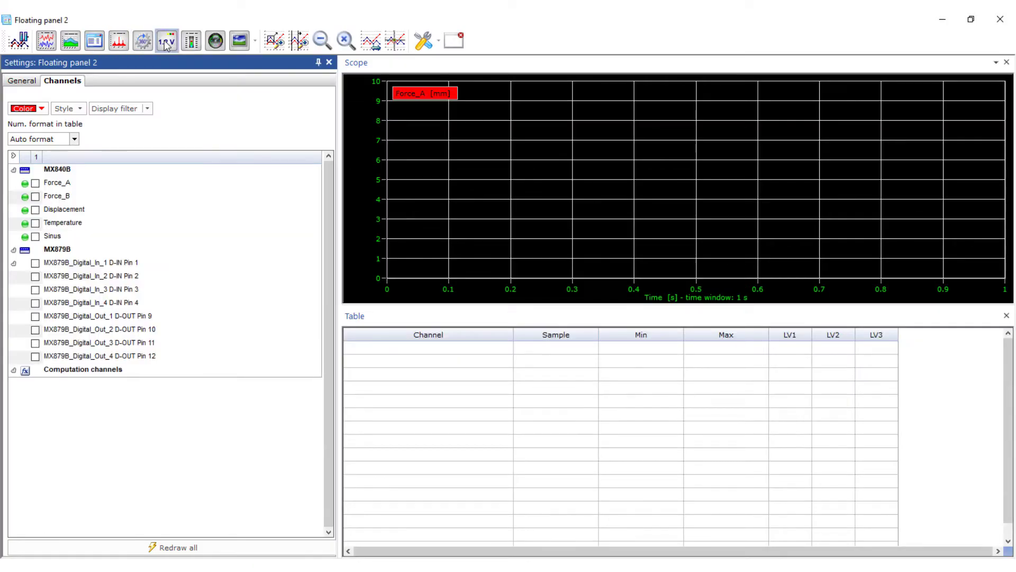
left_click(166, 41)
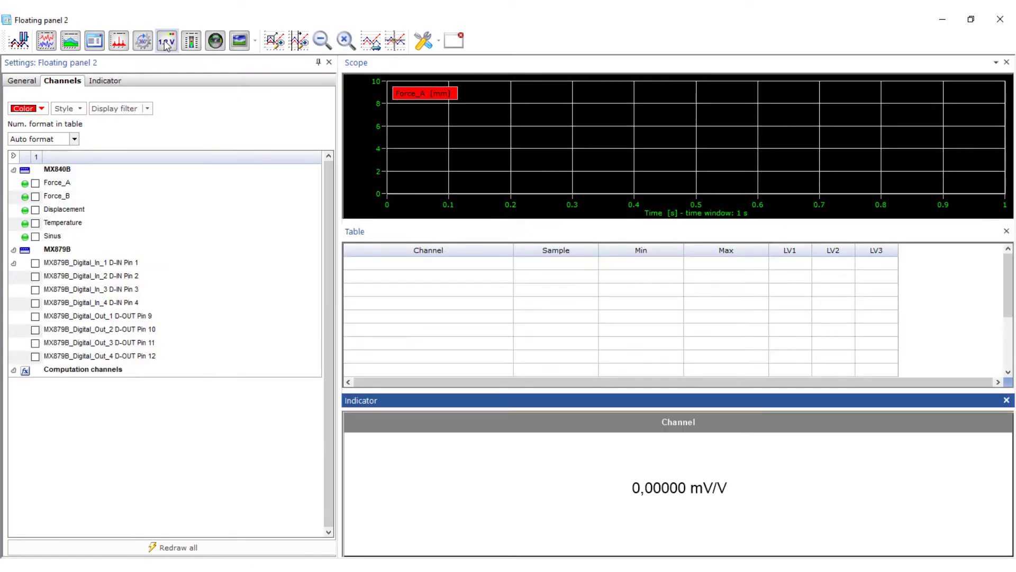
left_click(167, 41)
Dock both indicators stacked right of the Table, heighten the Scope, and widen the Table to show Max.
left_click(539, 316)
left_click_drag(539, 316, 698, 240)
left_click(580, 401)
left_click_drag(671, 401, 853, 329)
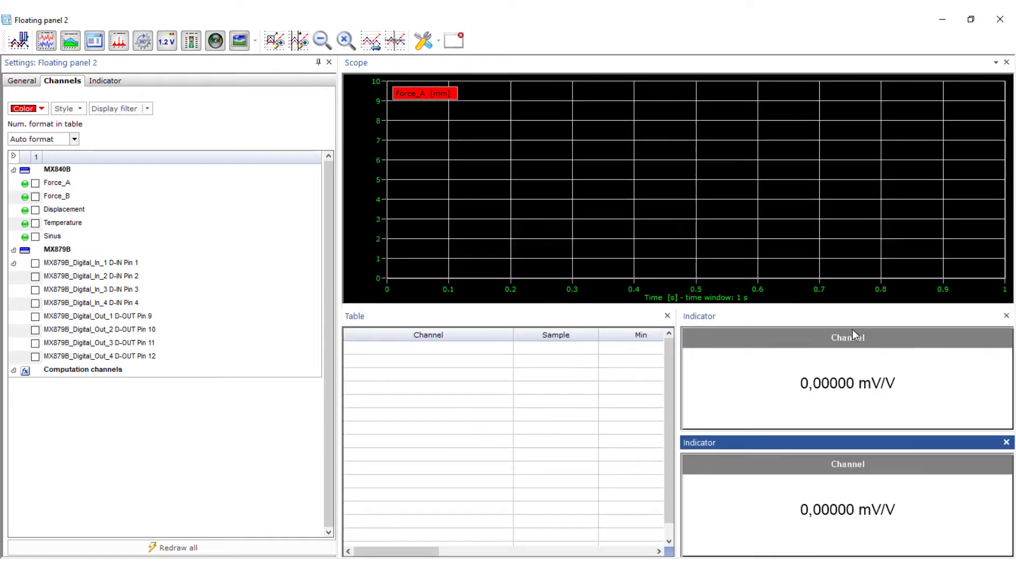
left_click_drag(756, 307, 755, 345)
left_click_drag(678, 403, 787, 404)
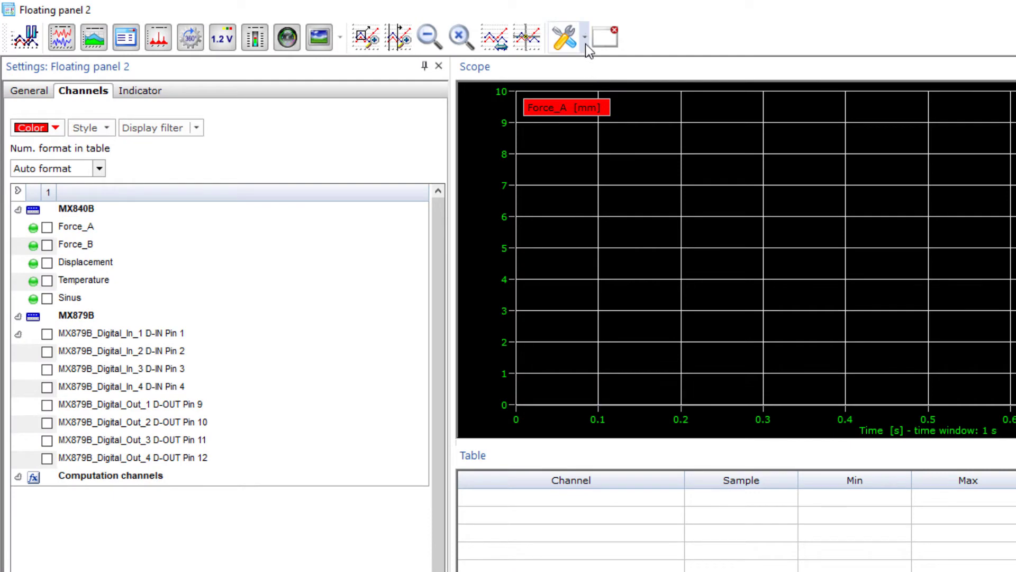
left_click(586, 35)
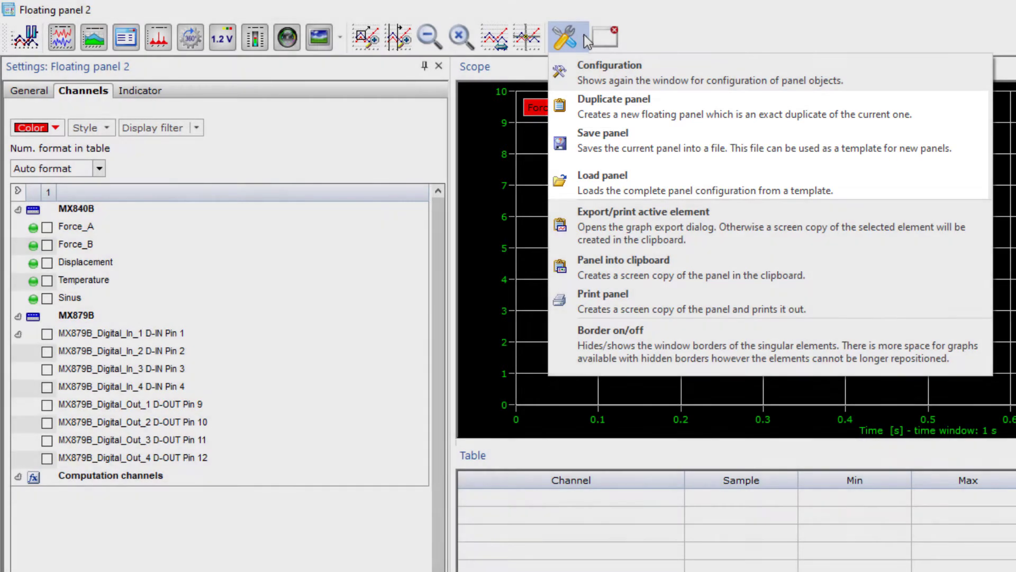
Close the panel tools list, then open and close the new panel types list in the main window.
left_click(634, 33)
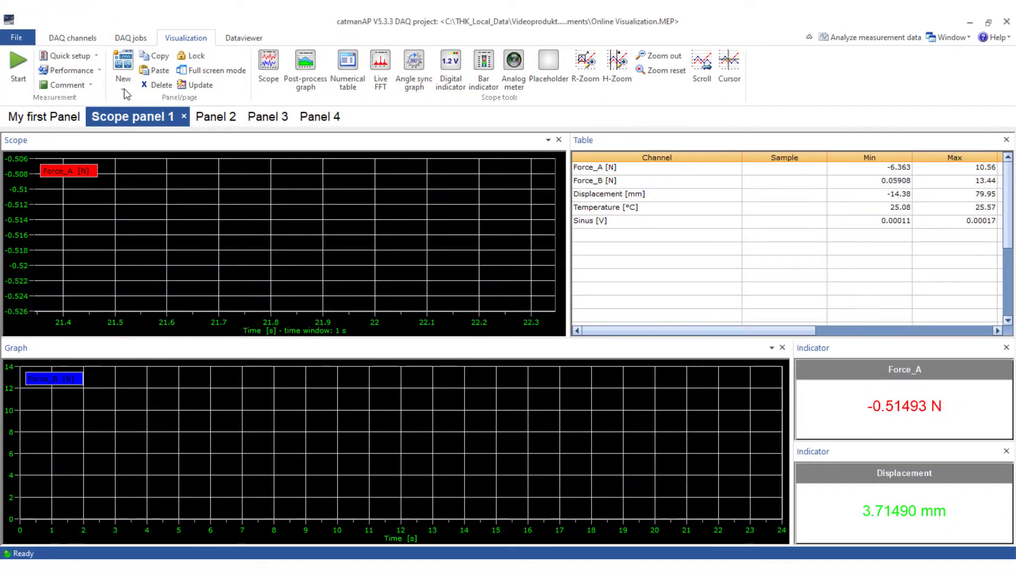
left_click(126, 93)
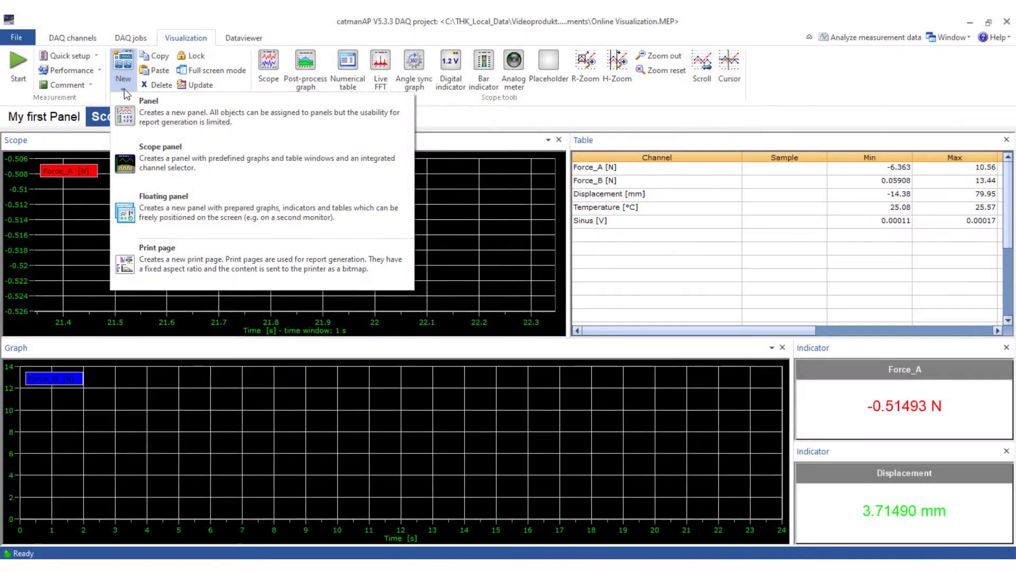
left_click(454, 125)
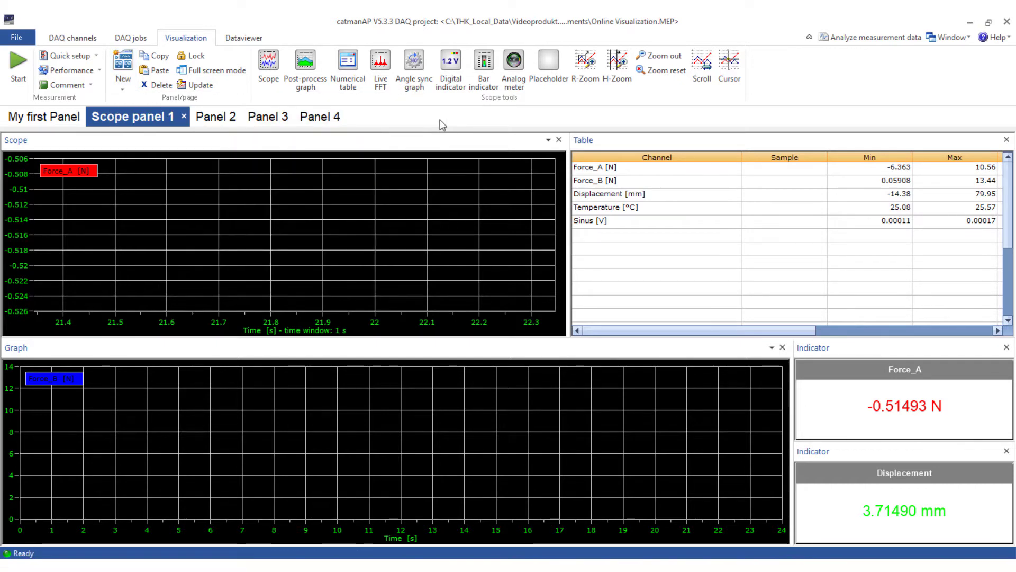
Switch to Panel 2, browse the visualization objects gallery, and start a measurement.
left_click(231, 121)
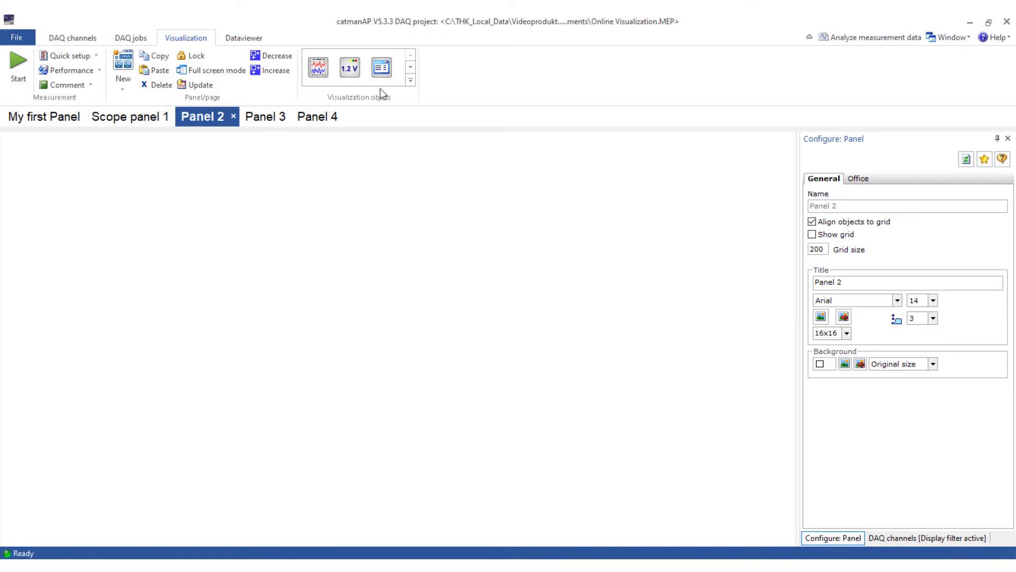
left_click(410, 80)
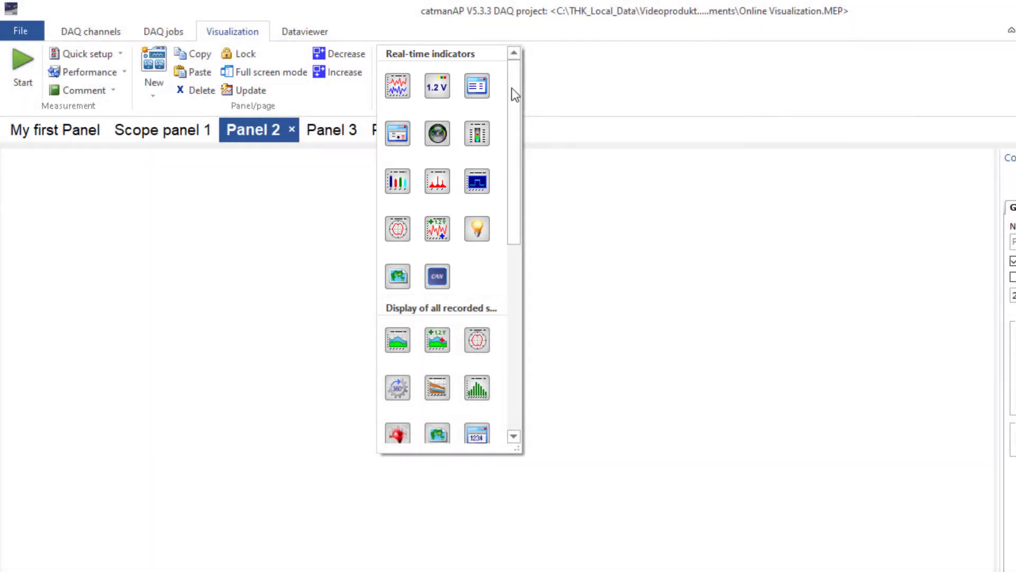
left_click(524, 94)
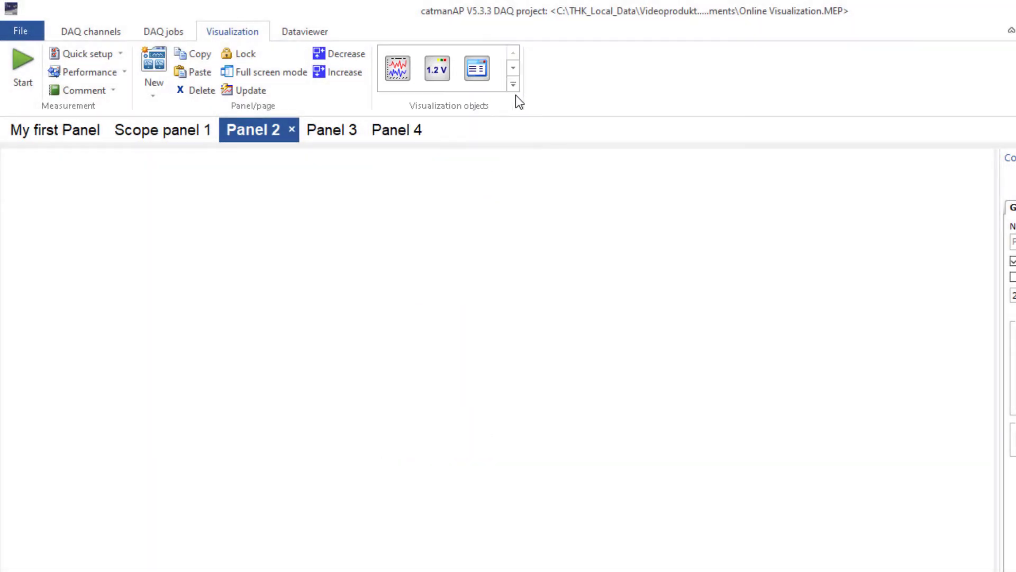
left_click(26, 62)
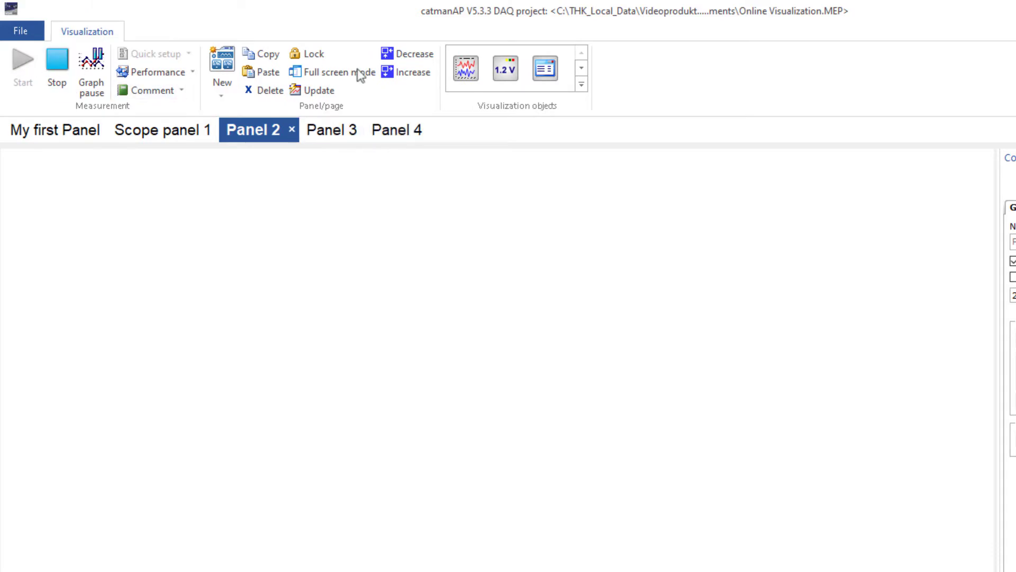
Place a Force_A digital indicator at Panel 2's top right, keeping Display value type as Current value.
left_click(515, 72)
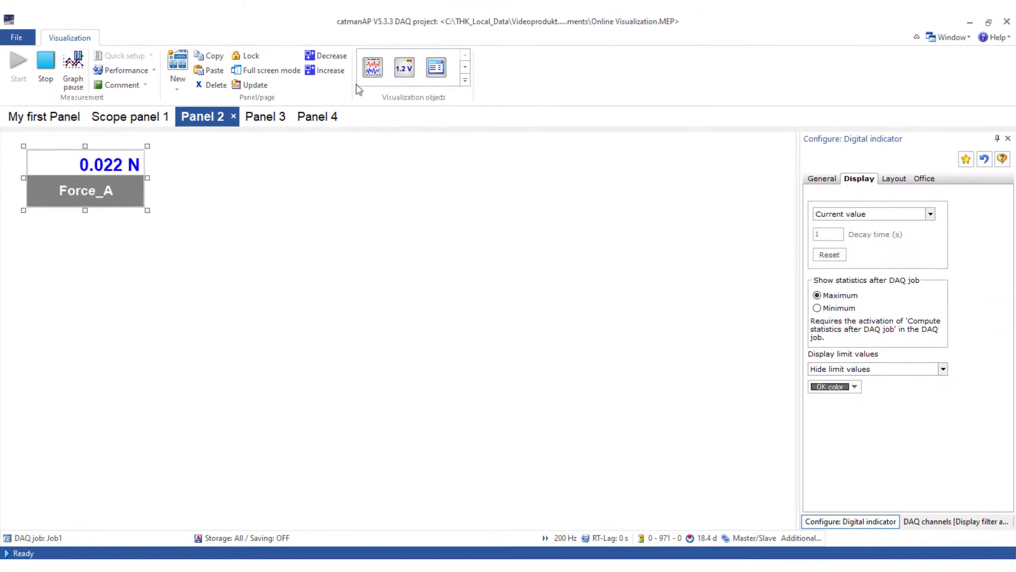
left_click_drag(49, 158, 682, 152)
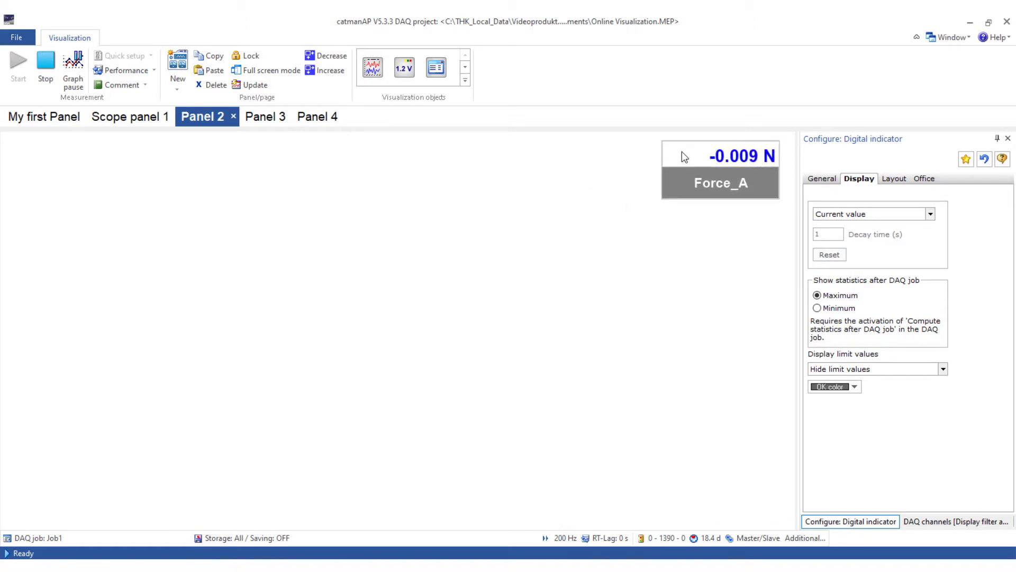
left_click(930, 214)
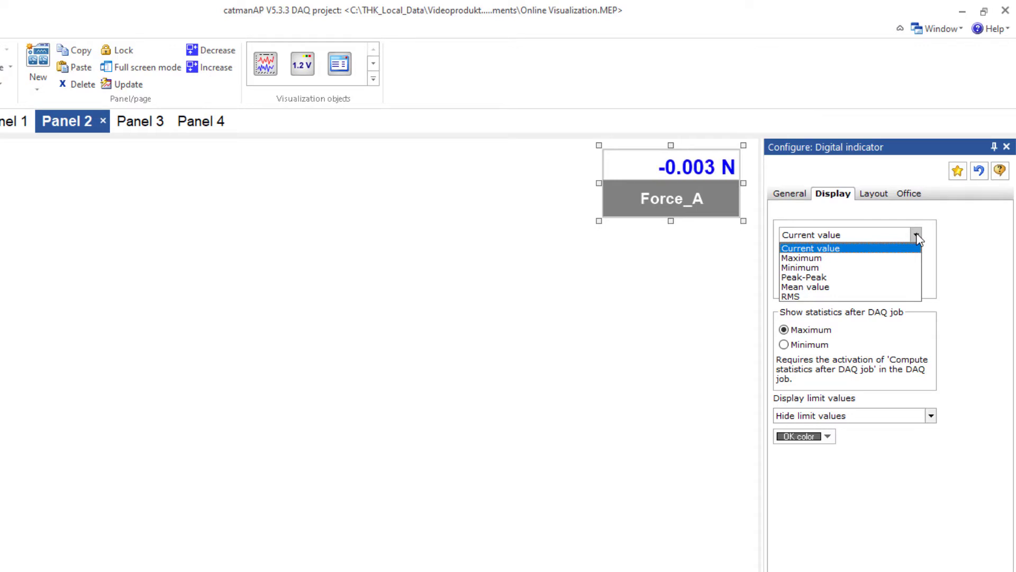
left_click(917, 237)
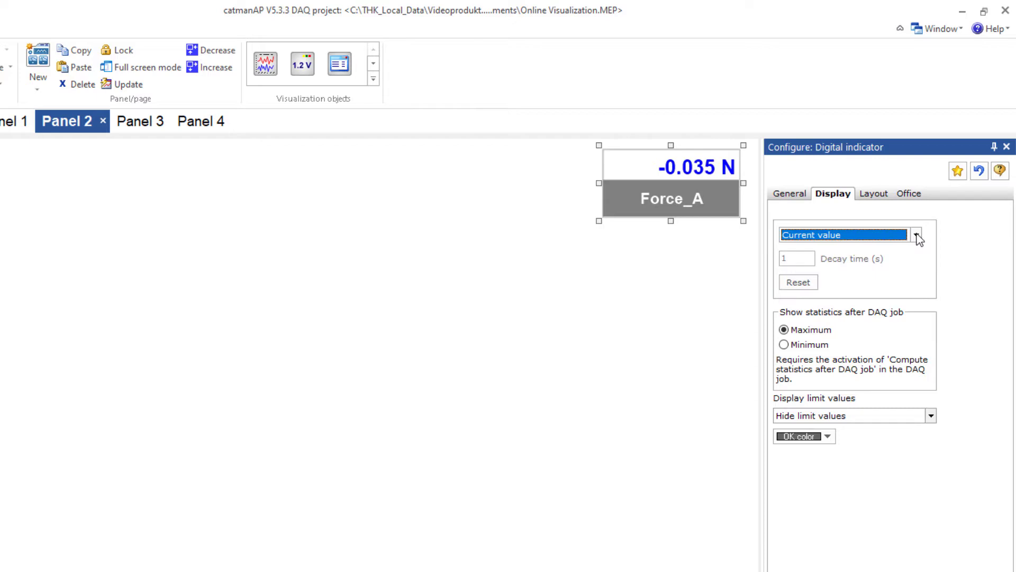
left_click(374, 78)
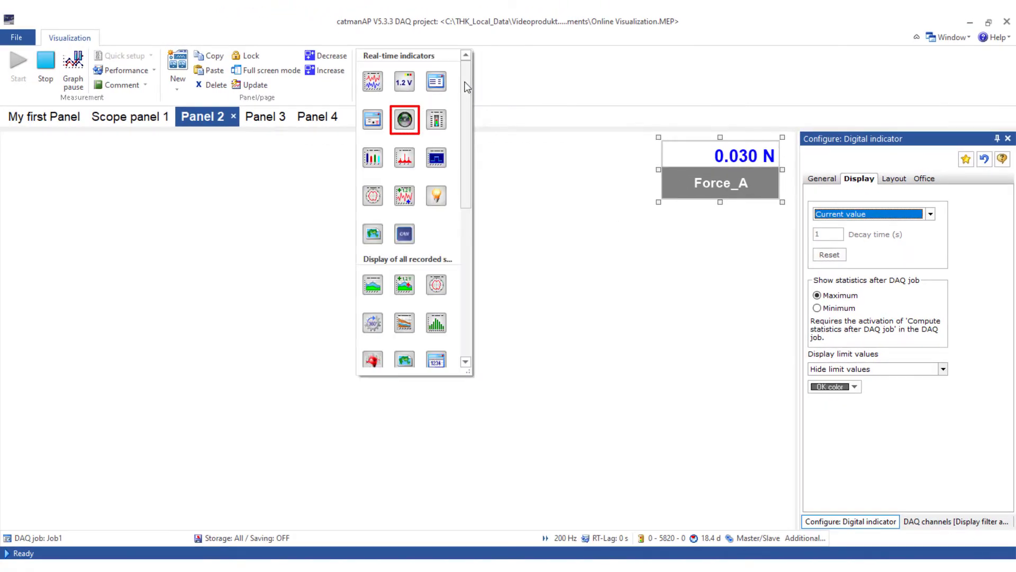
Add an analog gauge beside the digital indicator and show its alarm limit bands.
left_click(405, 120)
left_click_drag(202, 164, 606, 164)
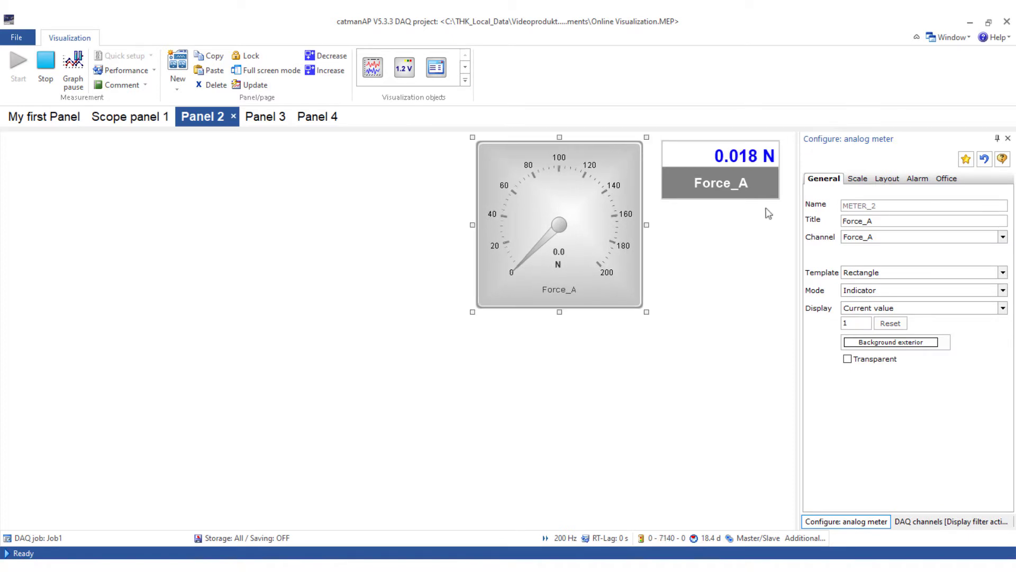
left_click(856, 180)
double_click(833, 224)
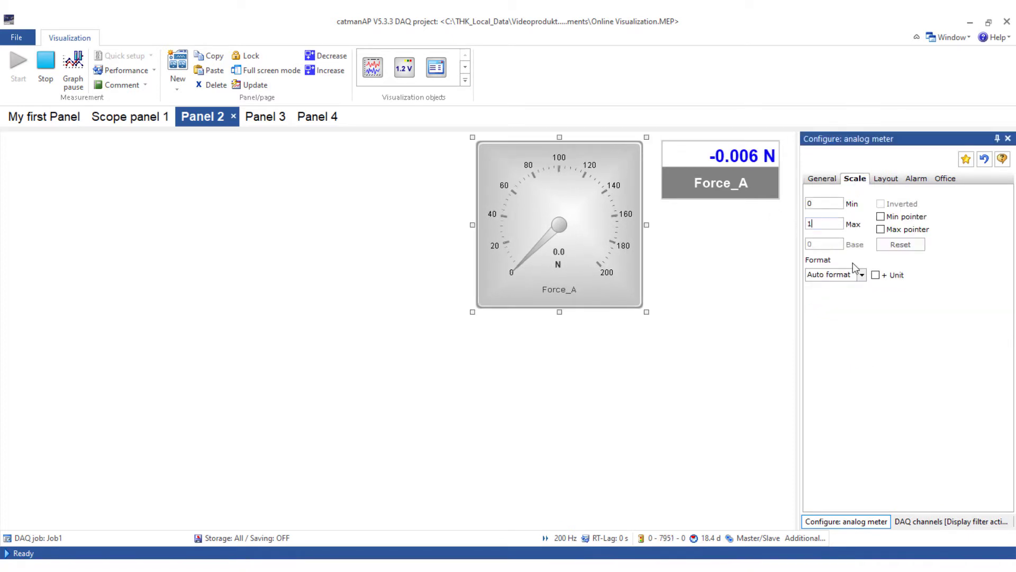
left_click(925, 182)
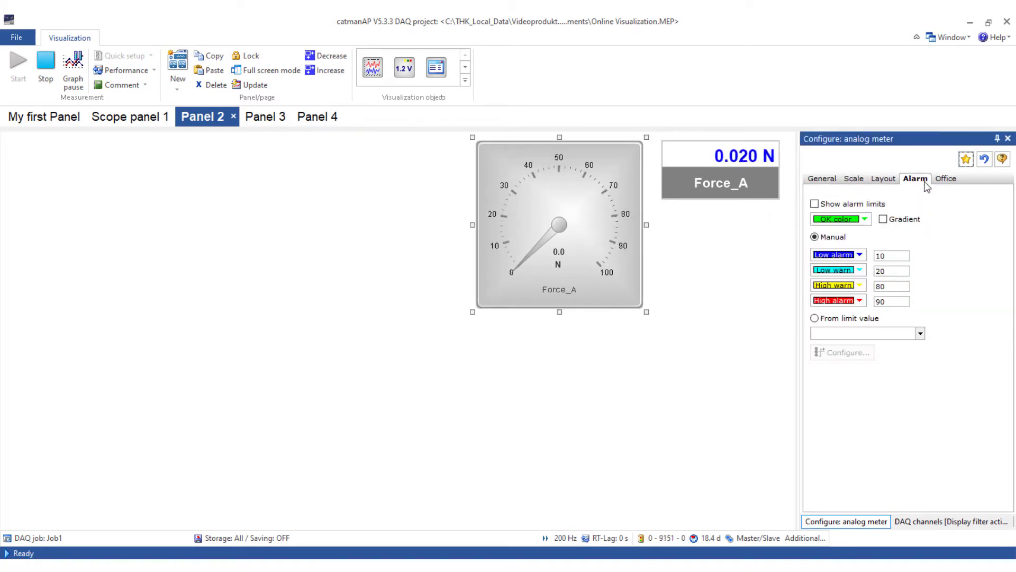
left_click(818, 205)
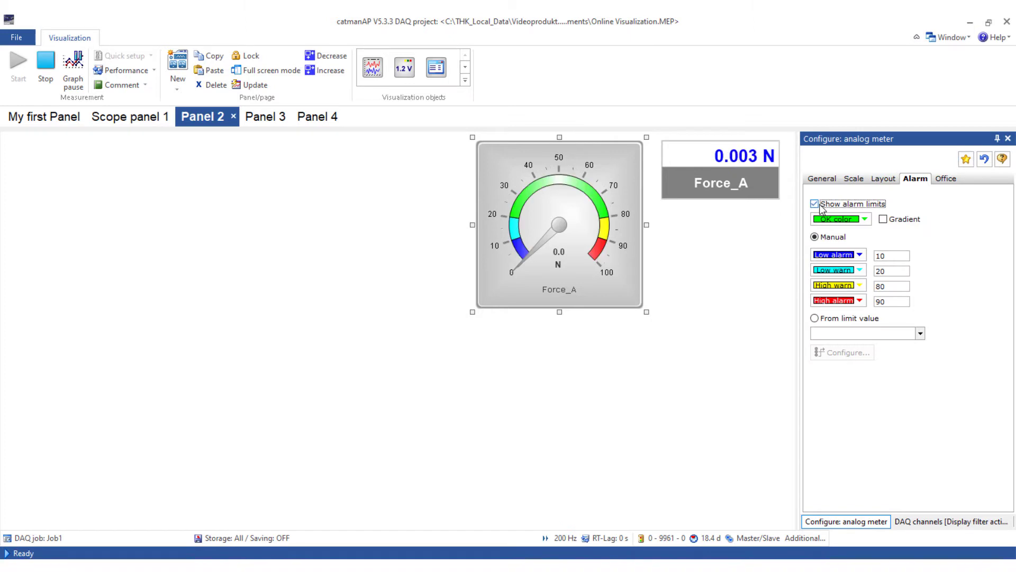
Place a widened Force_A bar indicator below the Force_A display with alarm zones shown.
left_click(466, 80)
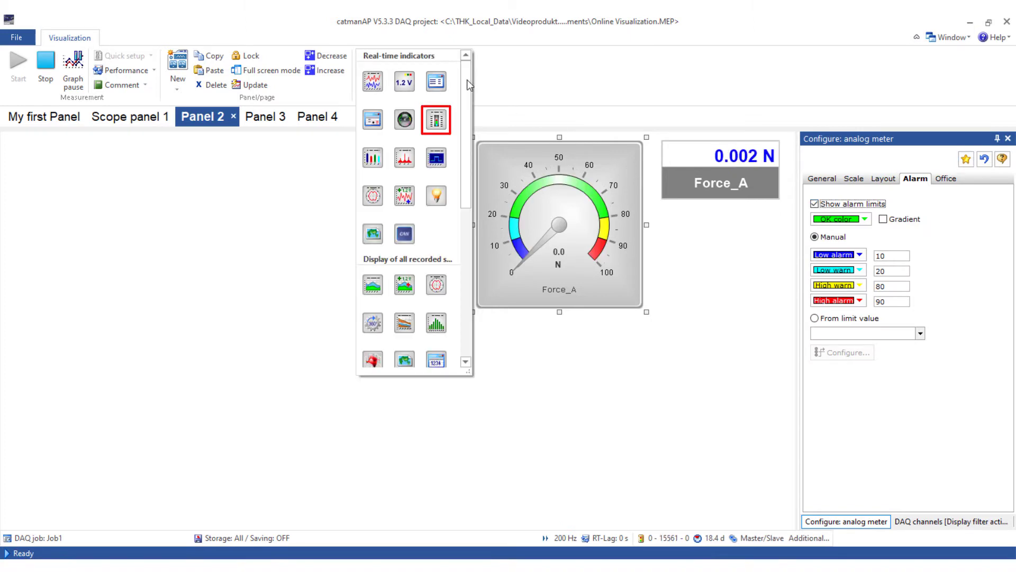
left_click(436, 120)
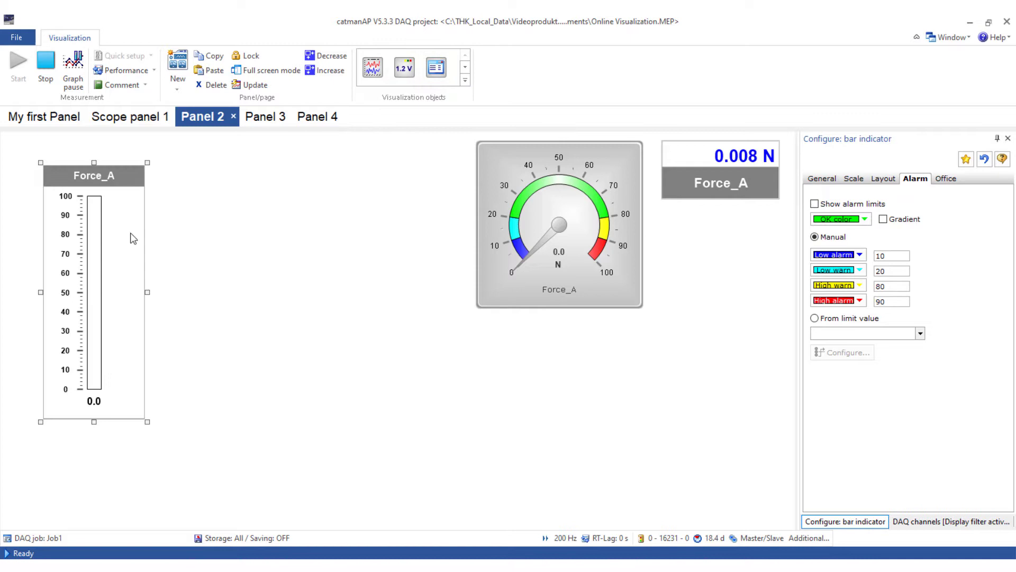
left_click_drag(137, 243, 750, 288)
left_click_drag(765, 340, 784, 341)
left_click(854, 178)
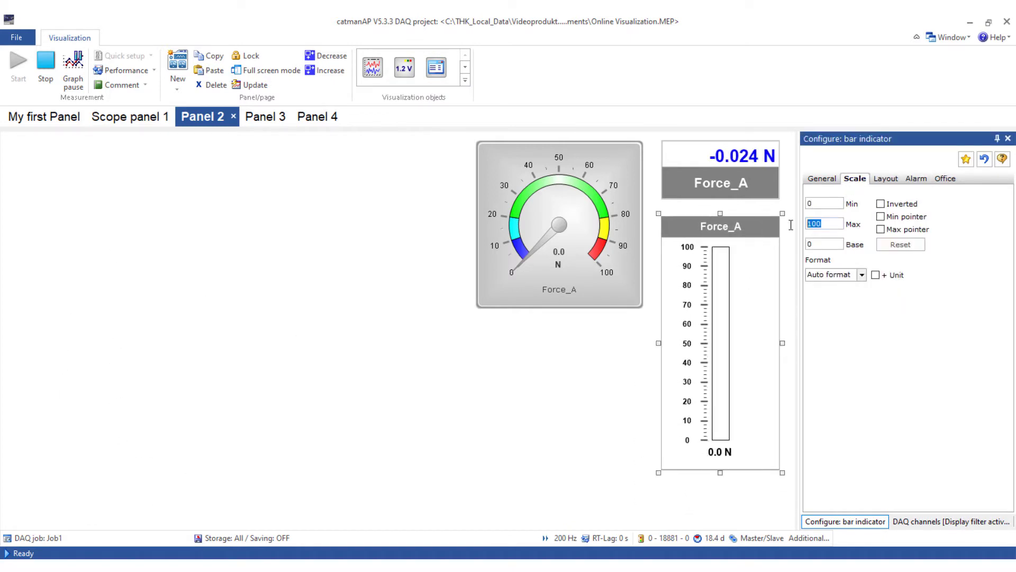
left_click(917, 179)
left_click(875, 205)
Insert a wider, shorter multi-bar graph below the gauge and bring up its axis scaling.
left_click(465, 80)
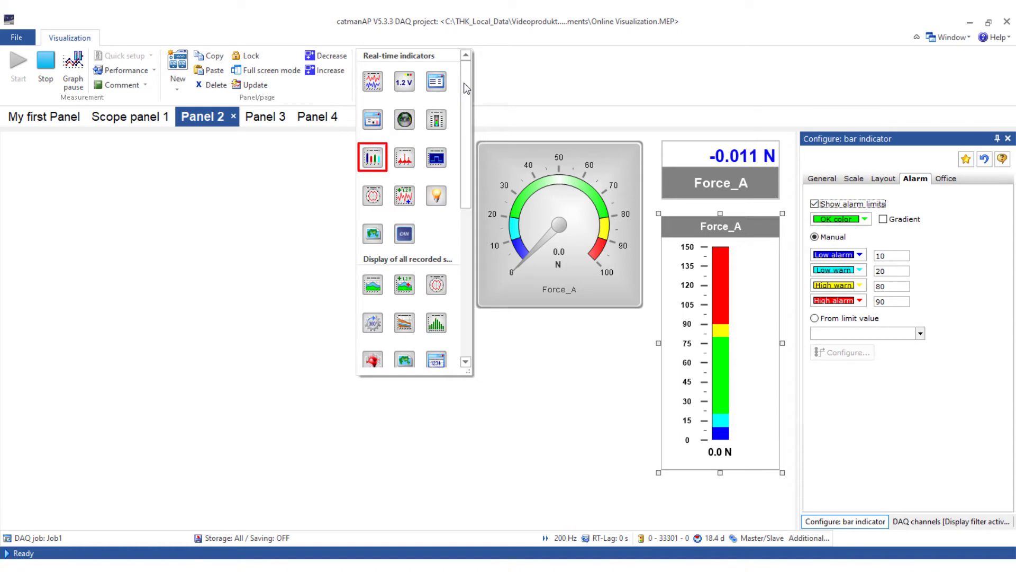
left_click(375, 157)
left_click_drag(221, 292, 538, 386)
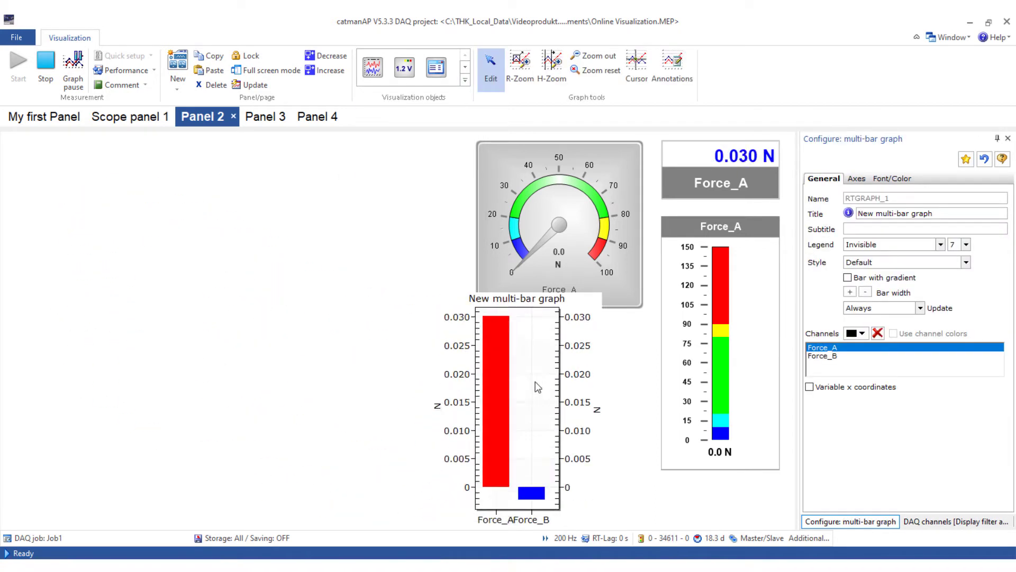
left_click_drag(599, 290, 649, 325)
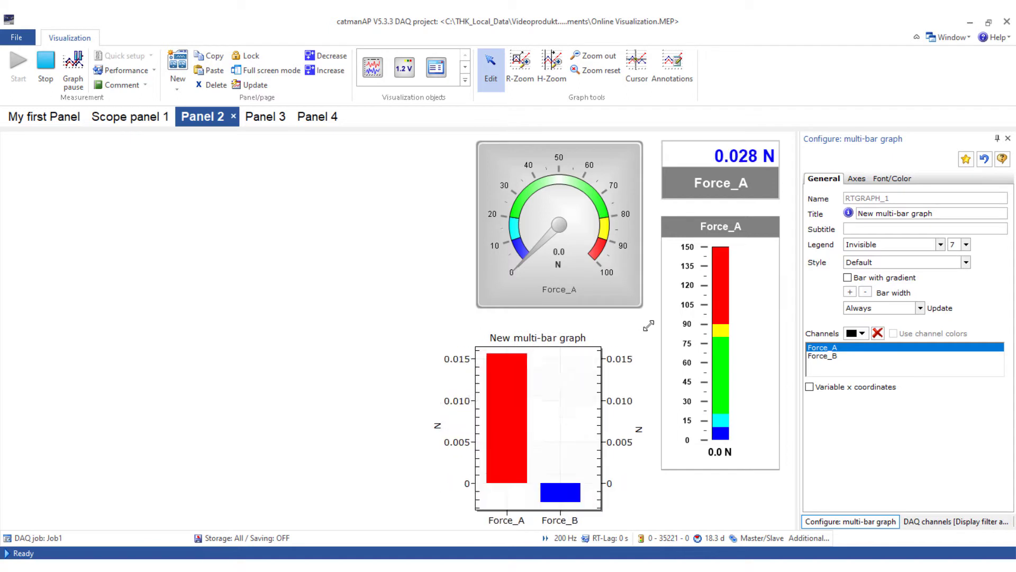
left_click(857, 178)
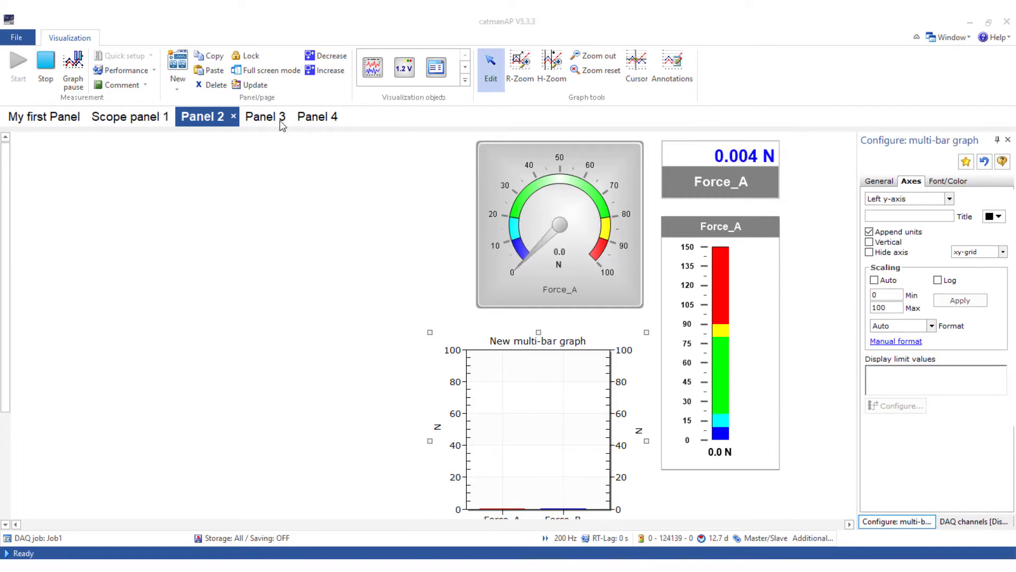
Put a channel value table on Panel 3, moved right and enlarged to show all channels.
left_click(283, 117)
left_click(438, 78)
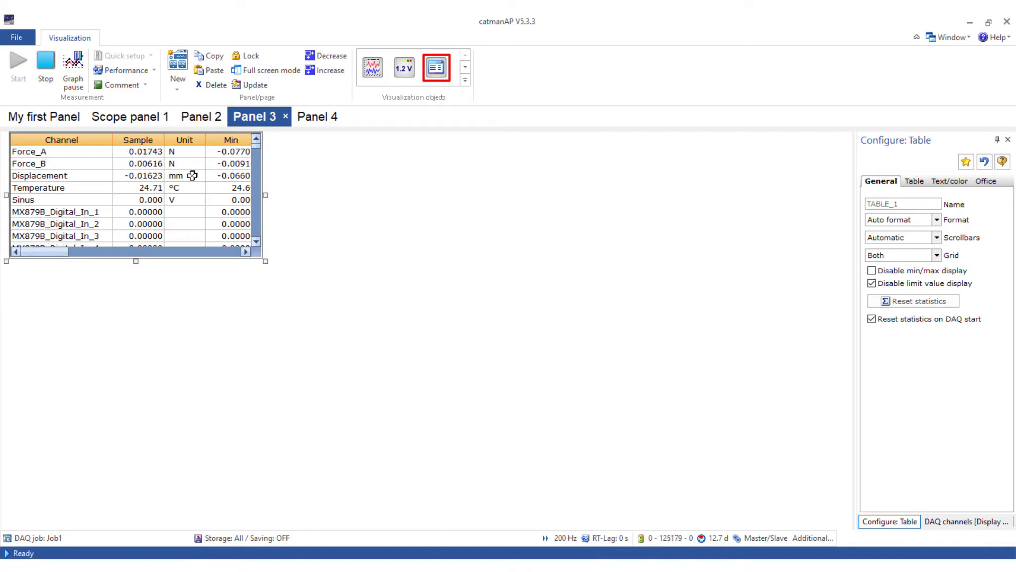
left_click_drag(193, 175, 762, 189)
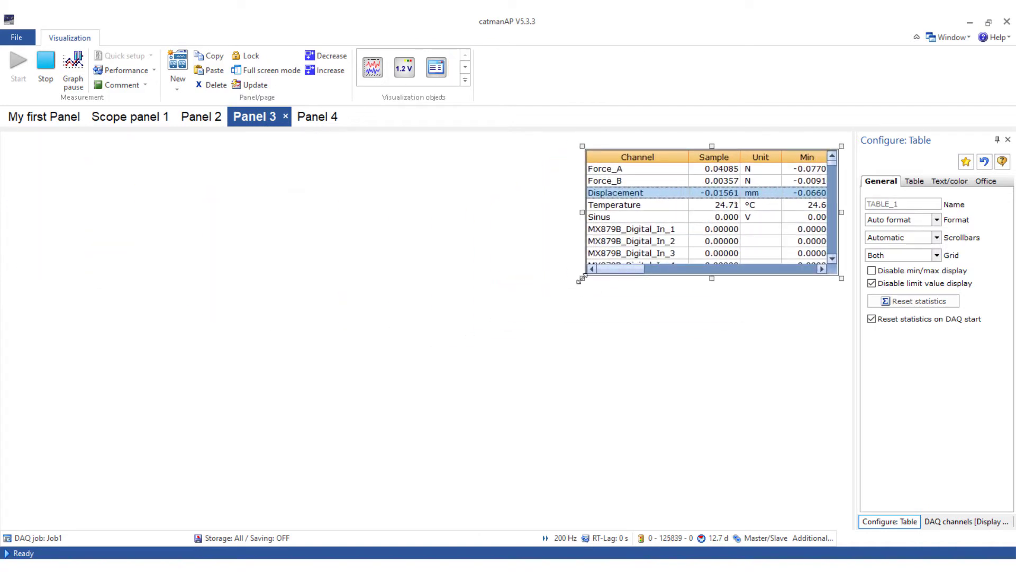
left_click_drag(582, 279, 514, 405)
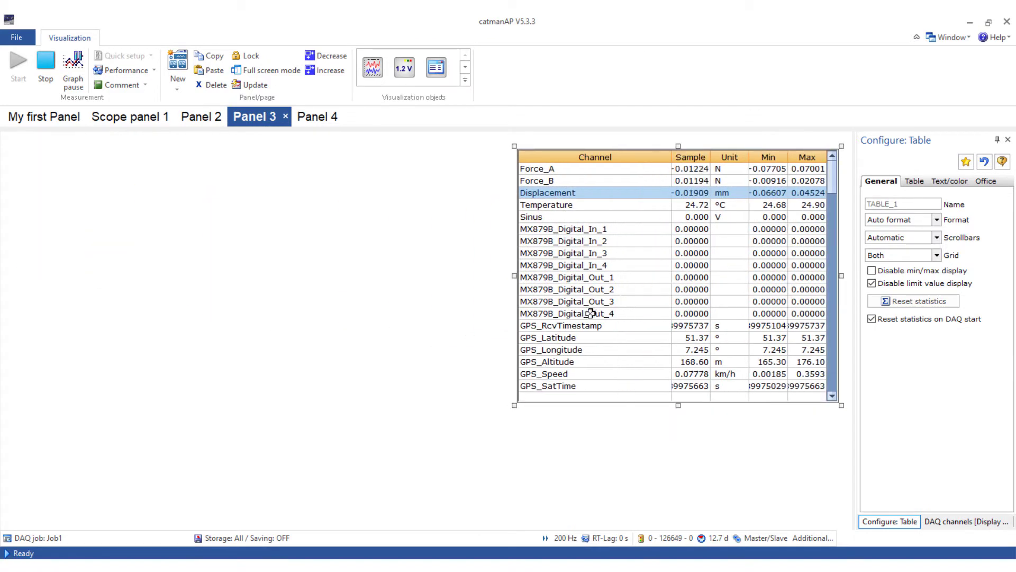
Show Force_A through Sinus with two decimals and MX879B digital channels as integers, fitting column widths.
left_click(631, 174)
left_click(614, 219, "shift")
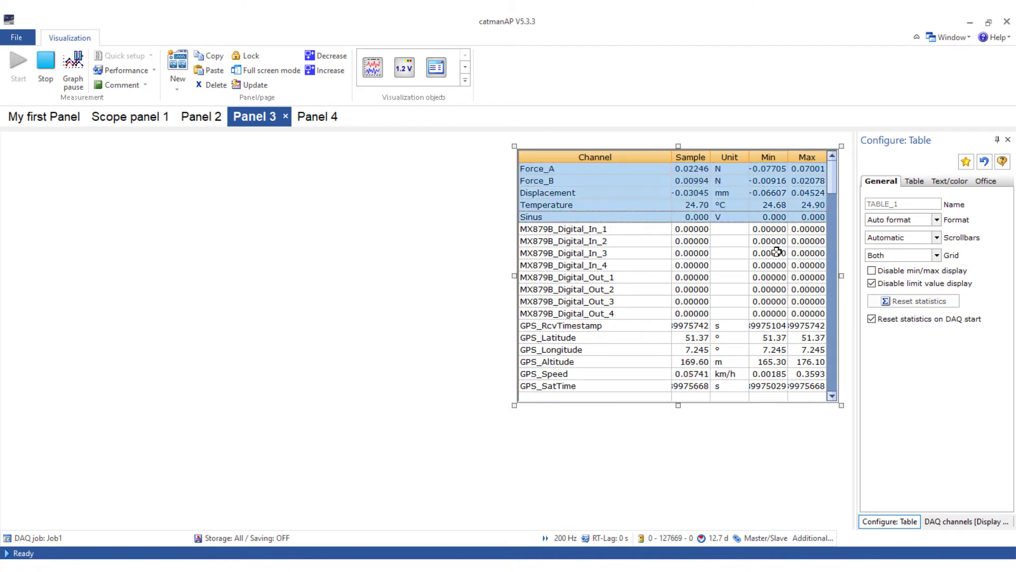
left_click(936, 219)
left_click(895, 249)
left_click_drag(677, 229, 693, 314)
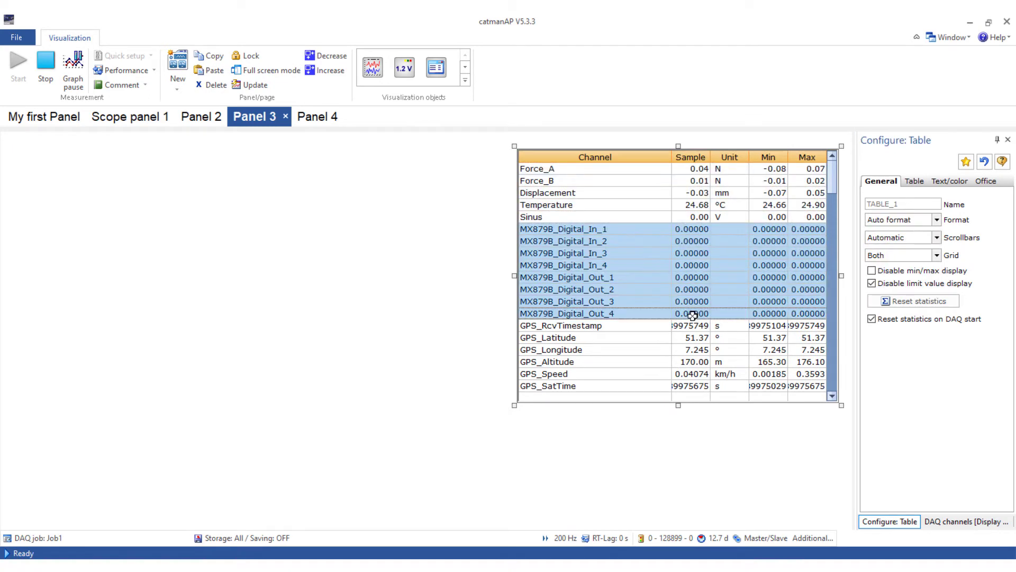
left_click(937, 219)
left_click(917, 240)
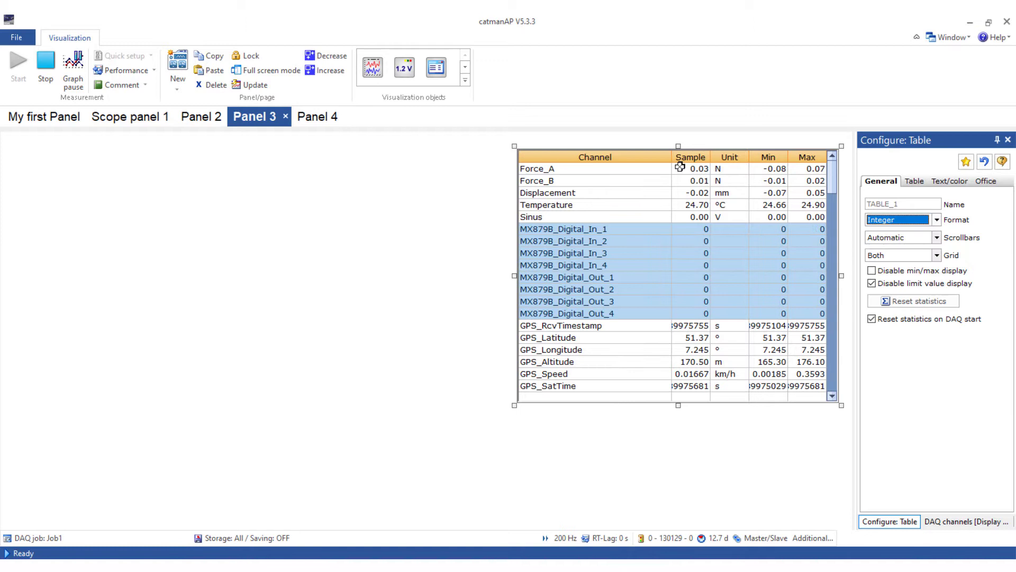
left_click_drag(642, 158, 687, 157)
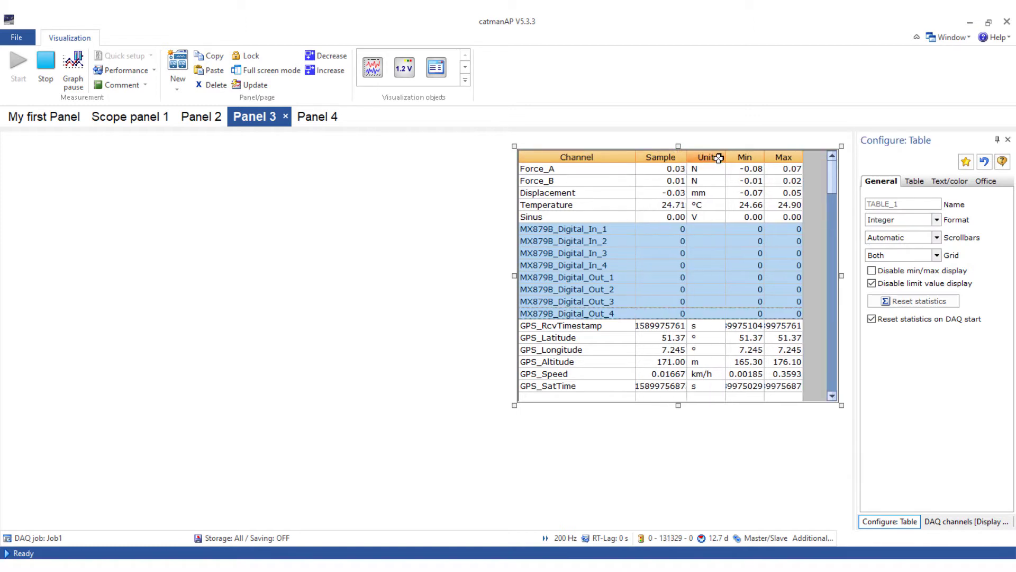
left_click_drag(765, 157, 822, 157)
left_click(539, 159)
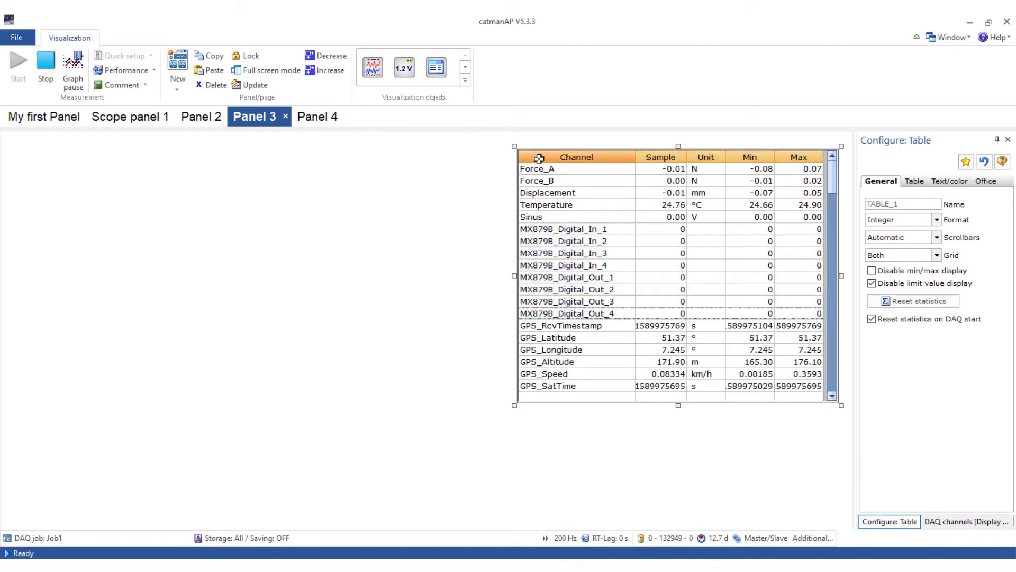
Insert a live Force_A graph on Panel 4 and shift it further right.
left_click(320, 119)
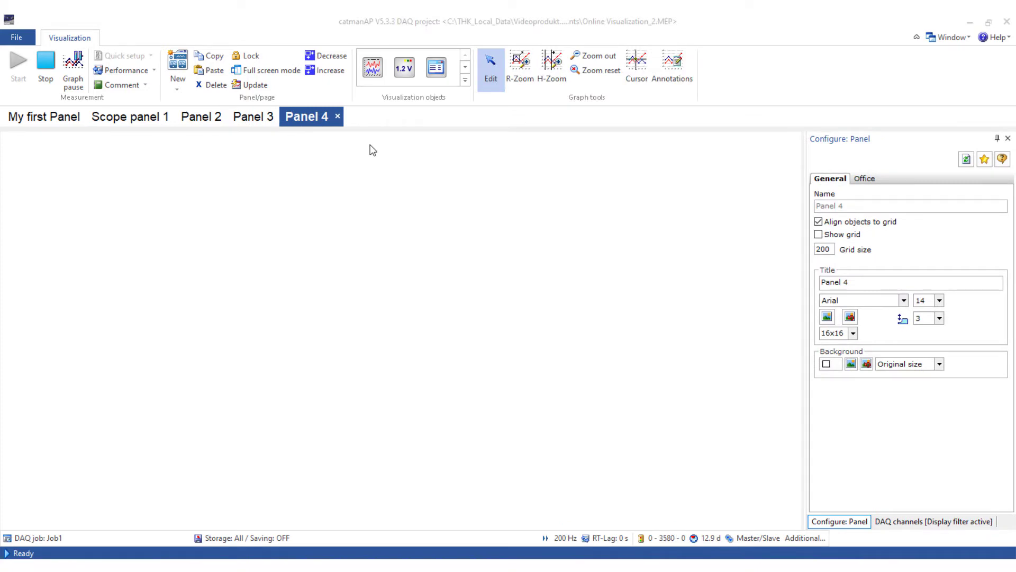
left_click(372, 67)
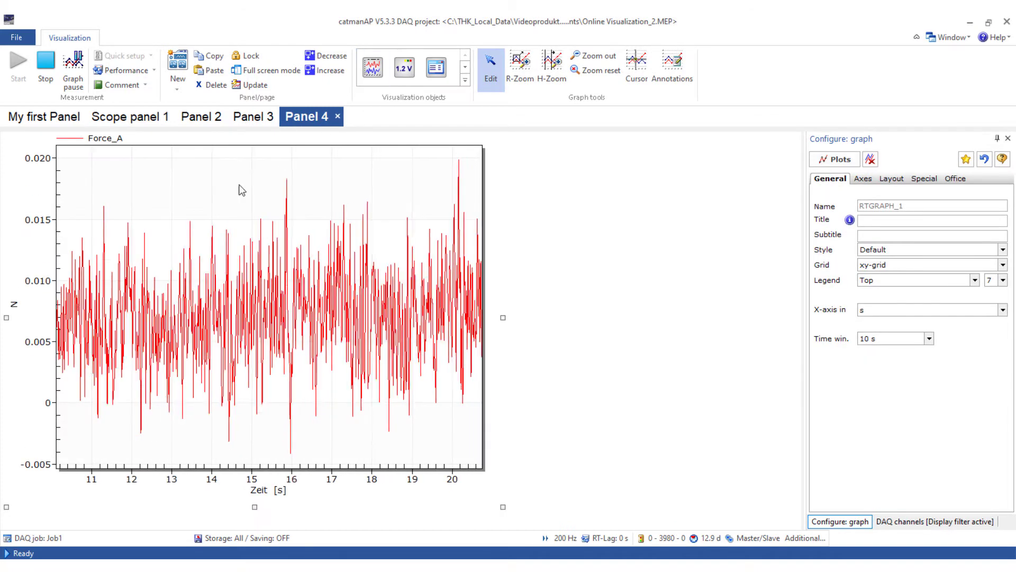
left_click_drag(334, 219, 489, 220)
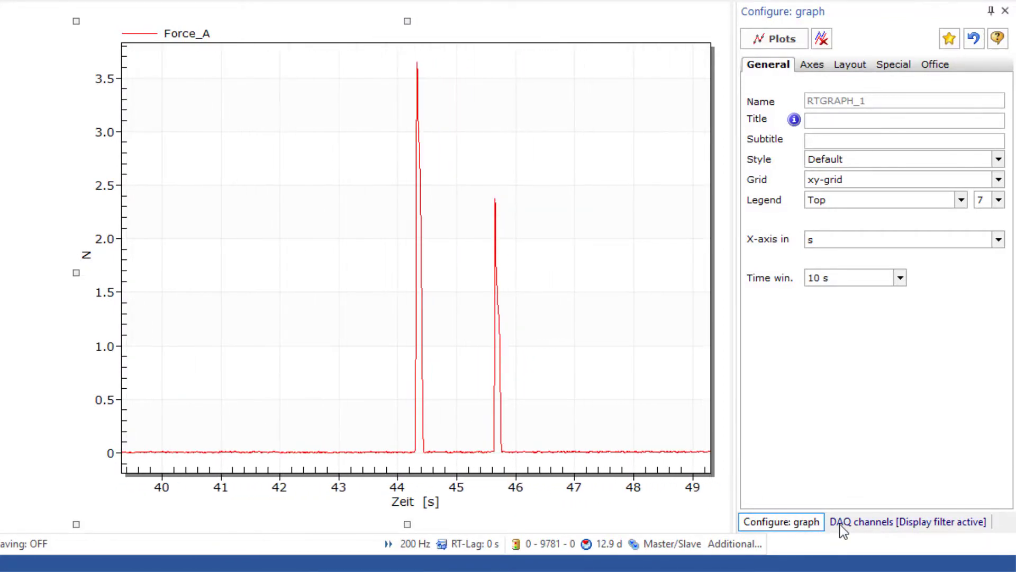
Change the time window to 10 min, then 30 s; try hh:mm:ss, then return the x-axis to seconds.
left_click(899, 279)
scroll(868, 321, "up", 2)
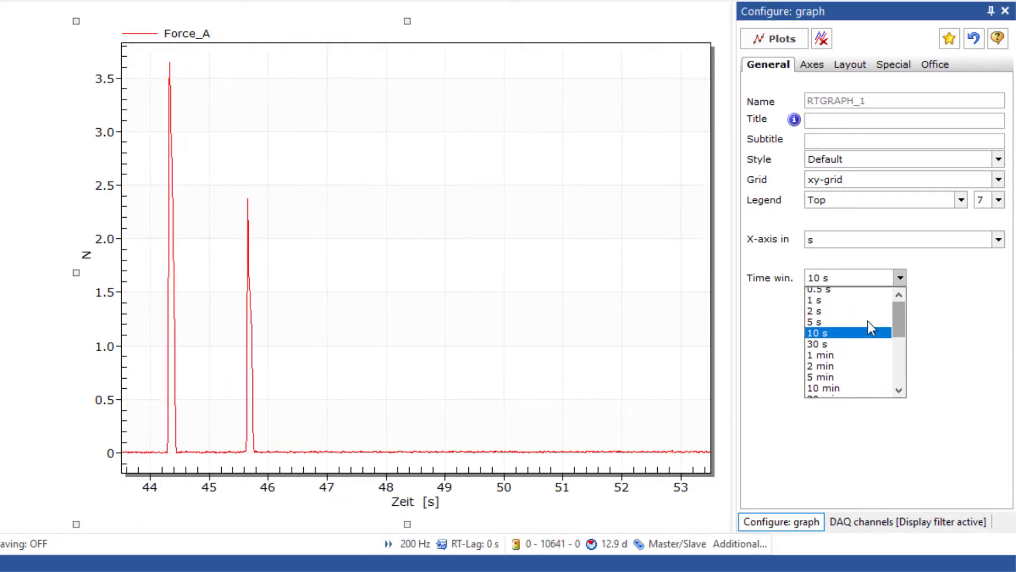
left_click(843, 392)
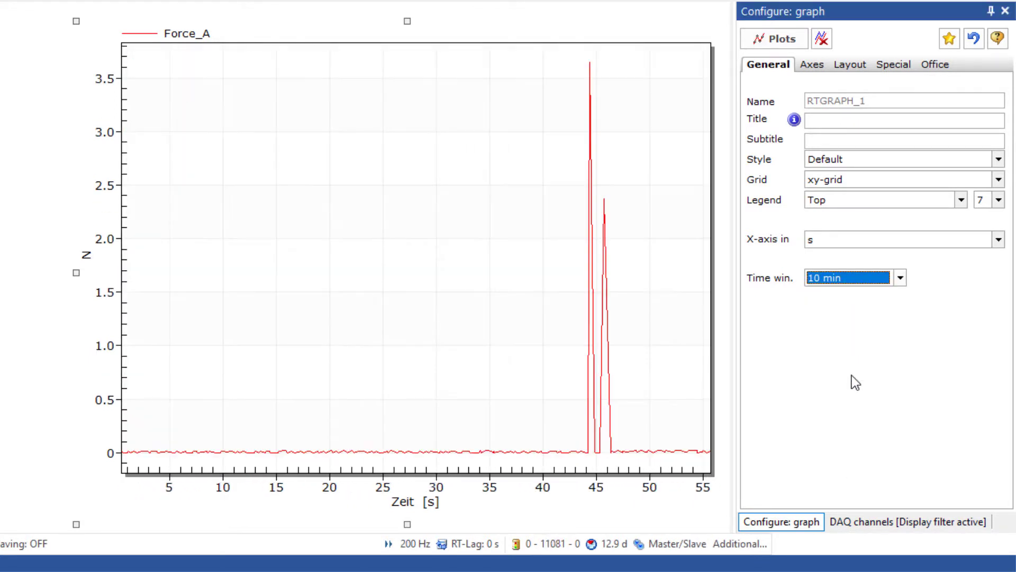
left_click(900, 278)
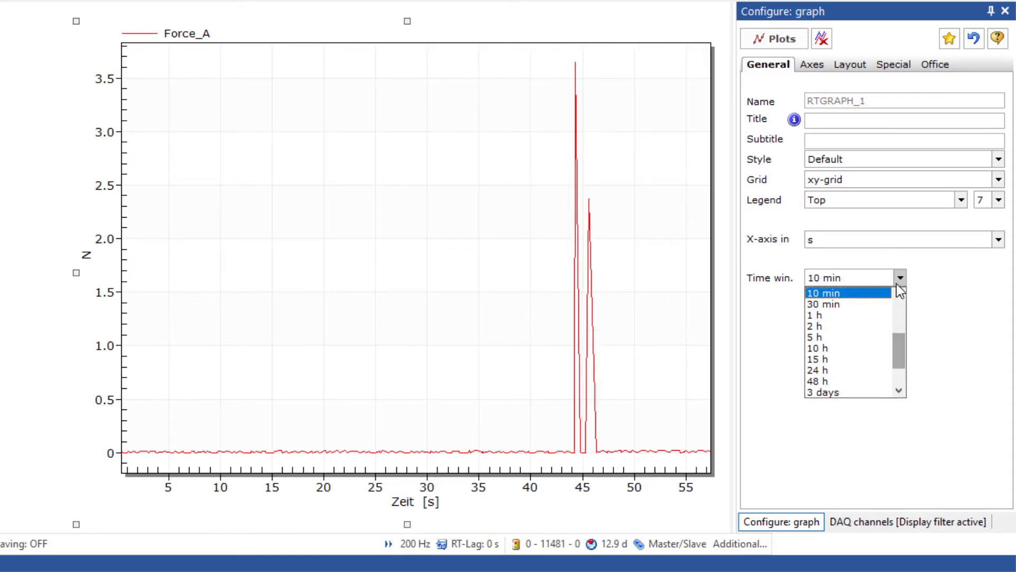
scroll(869, 318, "up", 2)
left_click(867, 314)
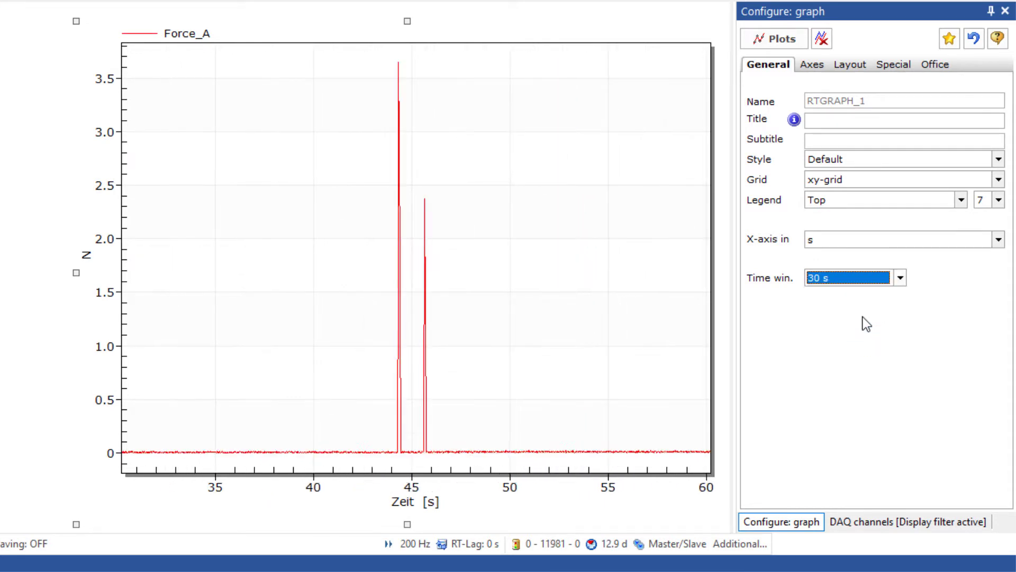
left_click(998, 239)
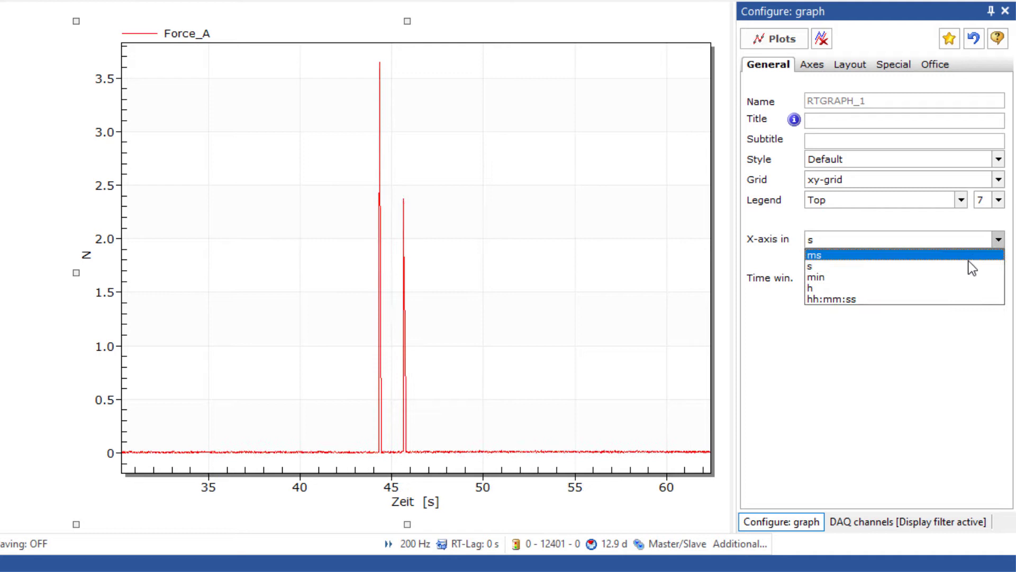
left_click(932, 308)
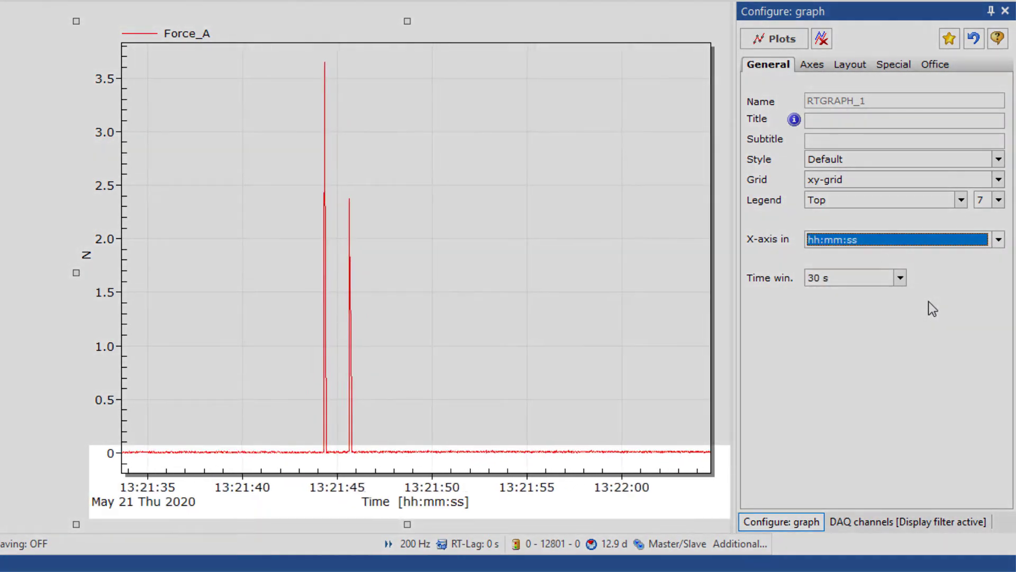
left_click(999, 239)
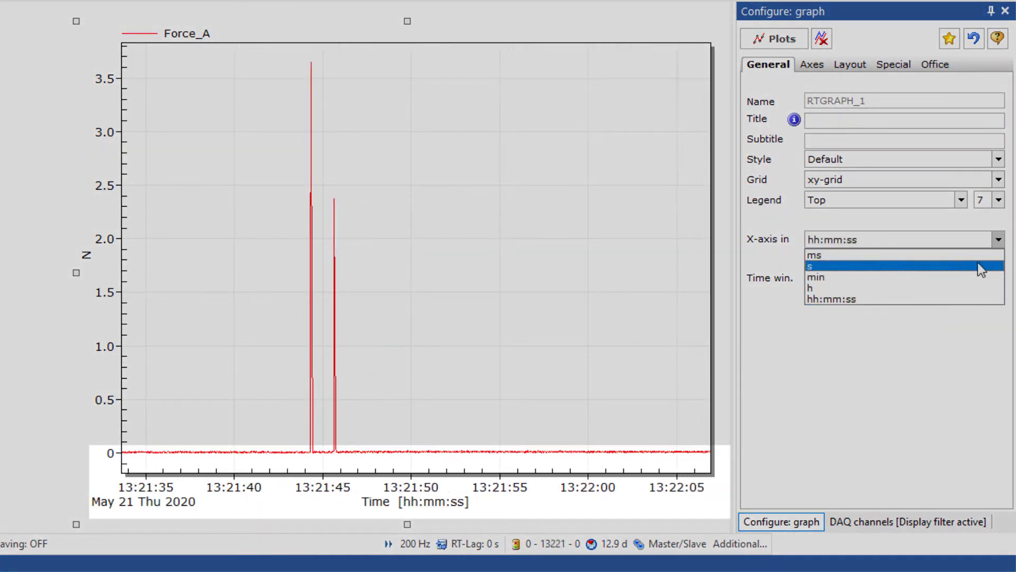
left_click(978, 262)
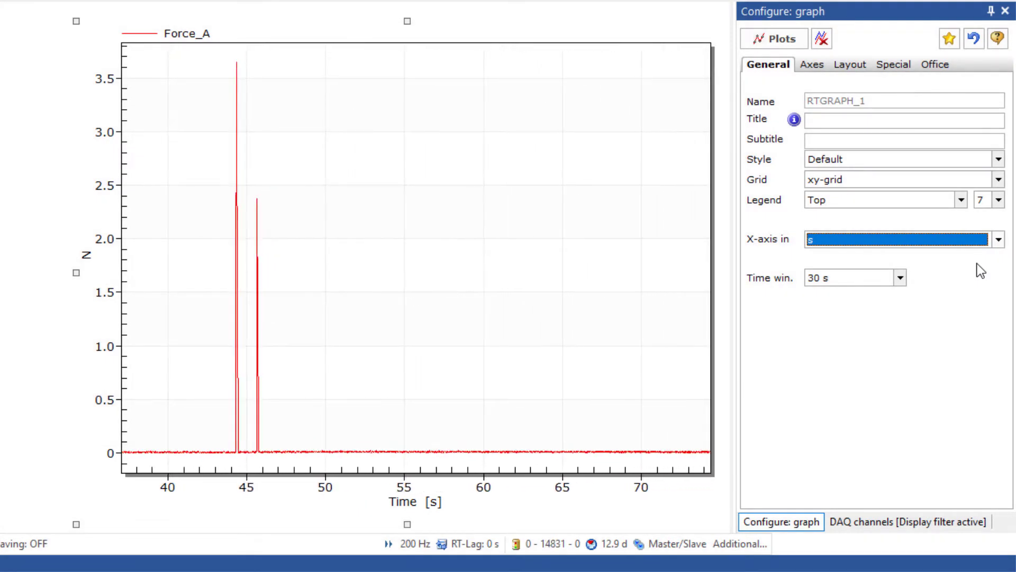
Drop Force_A on the graph, replace its Displacement x-axis with time, and add Force_B.
left_click(908, 521)
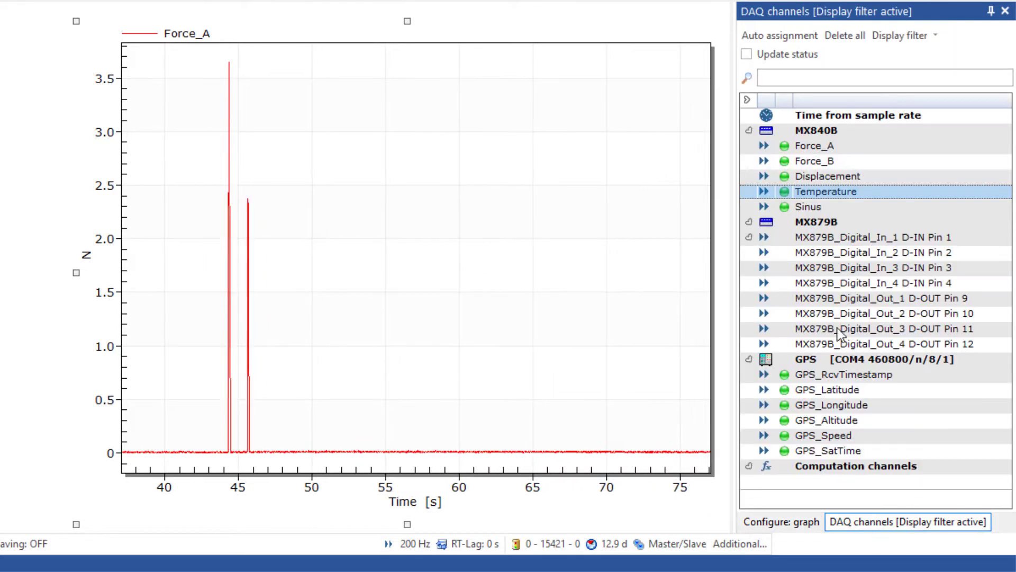
left_click_drag(824, 180, 451, 492)
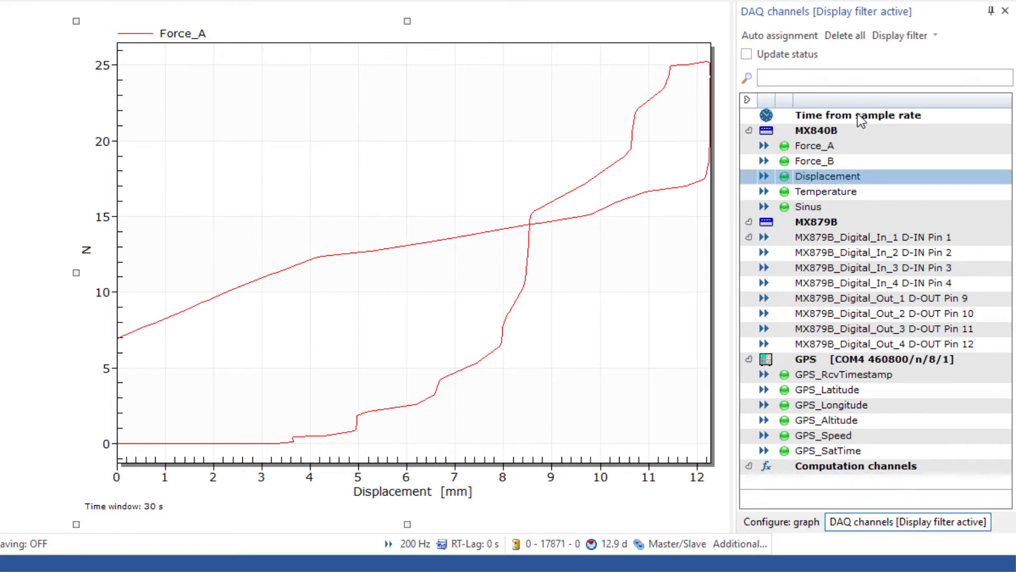
left_click_drag(861, 120, 857, 120)
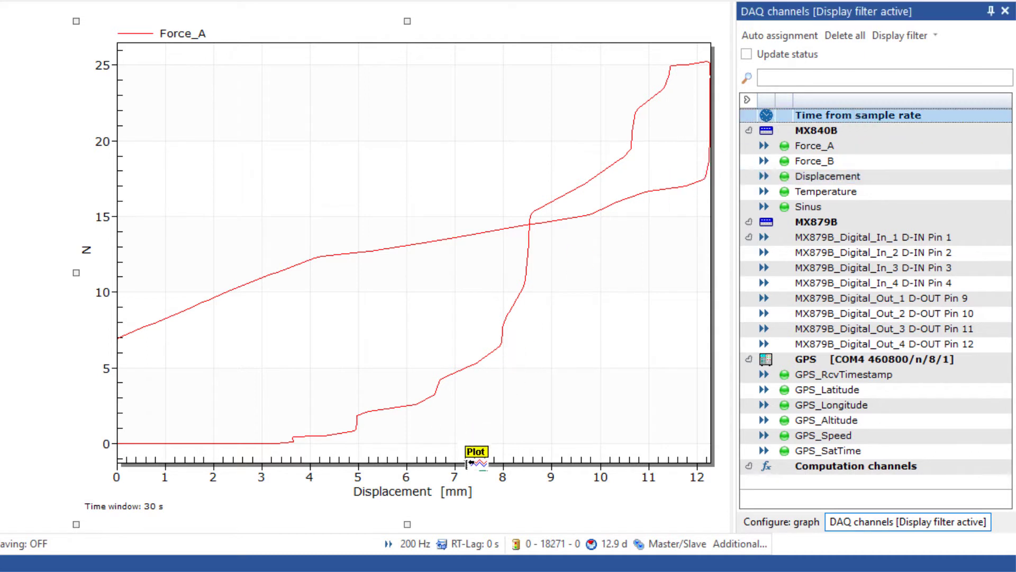
left_click_drag(474, 468, 473, 472)
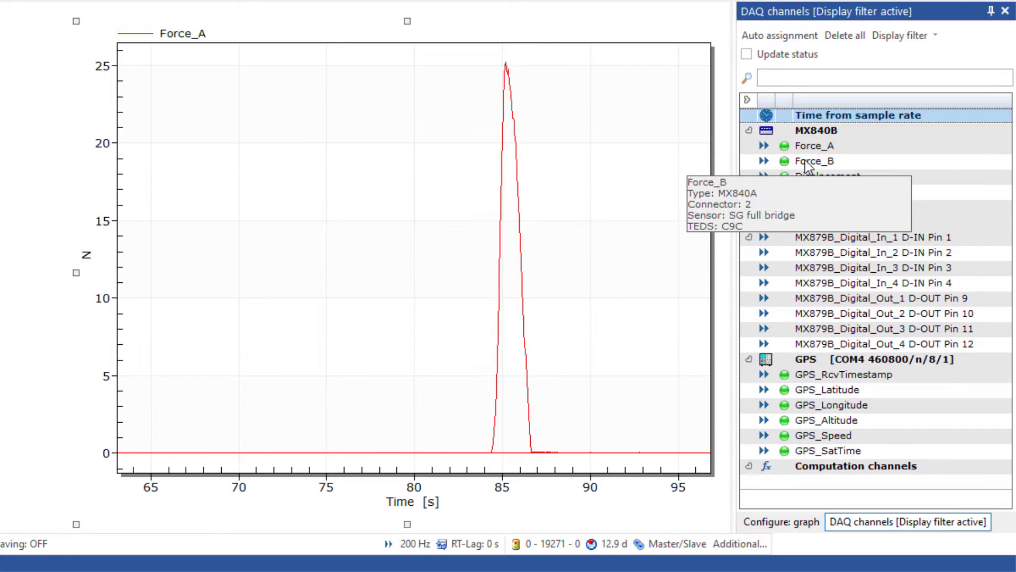
left_click_drag(771, 161, 595, 247)
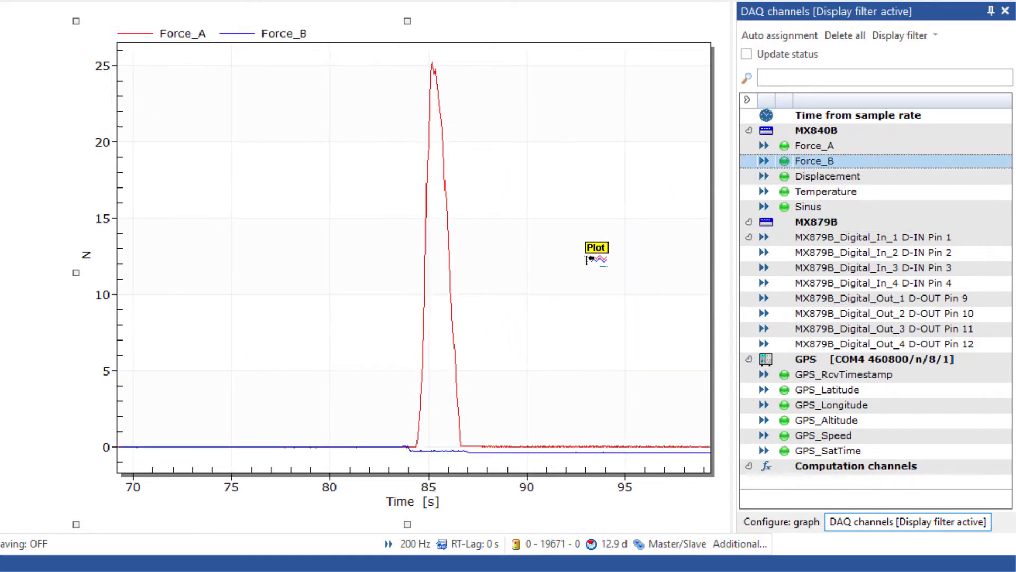
Switch the graph's axis layout to 2 Y axes.
left_click(799, 521)
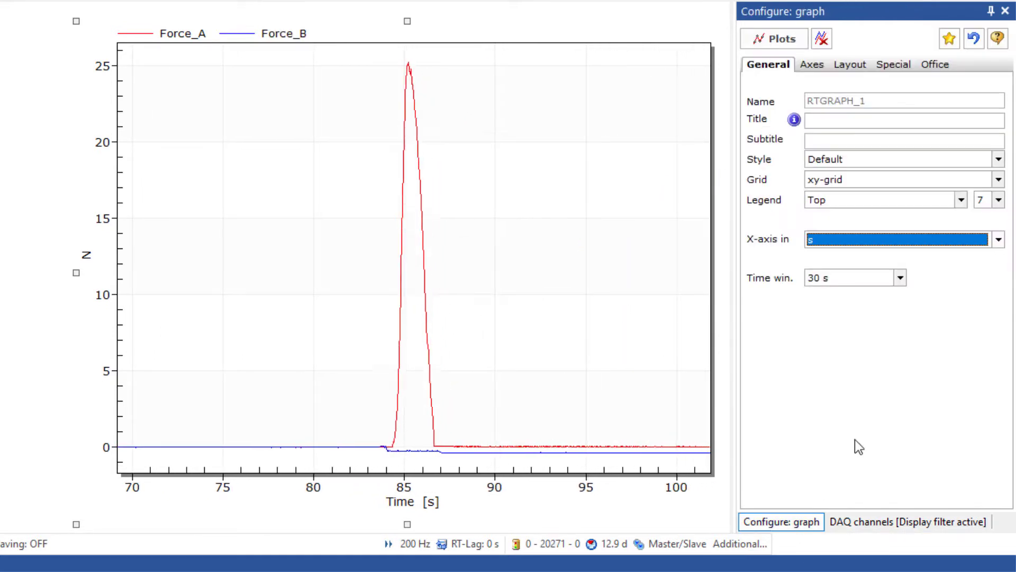
left_click(819, 69)
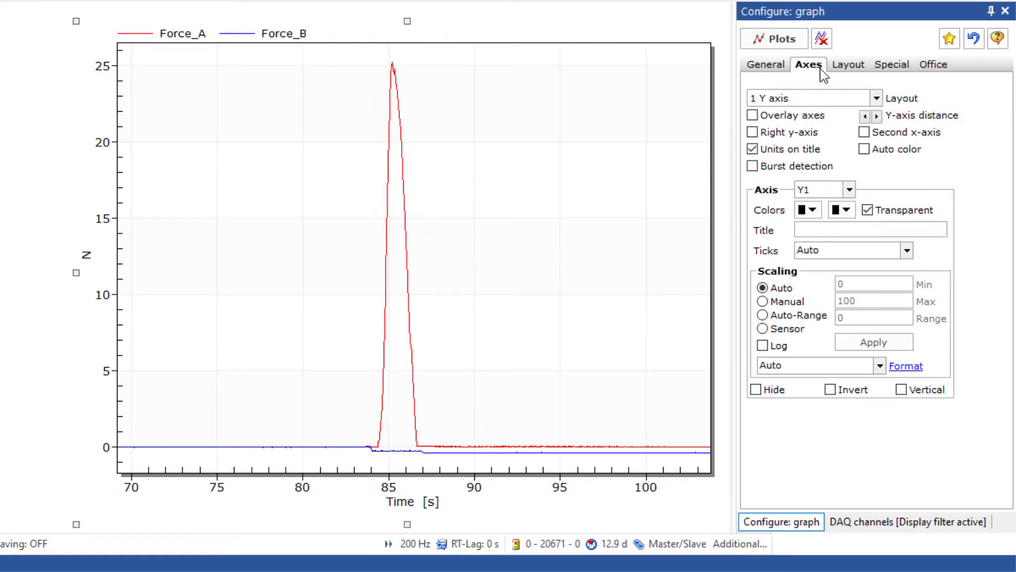
left_click(877, 98)
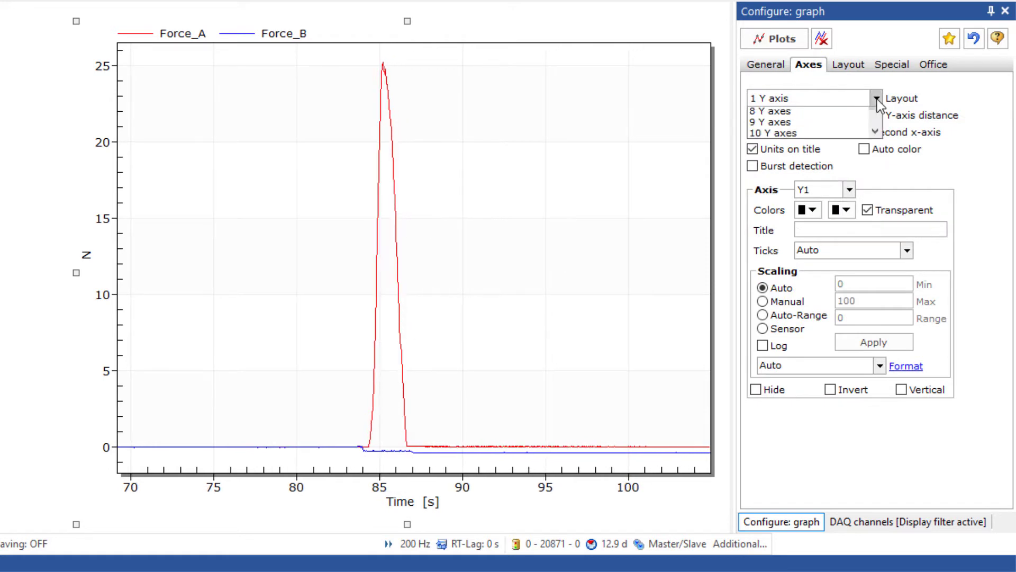
left_click(858, 125)
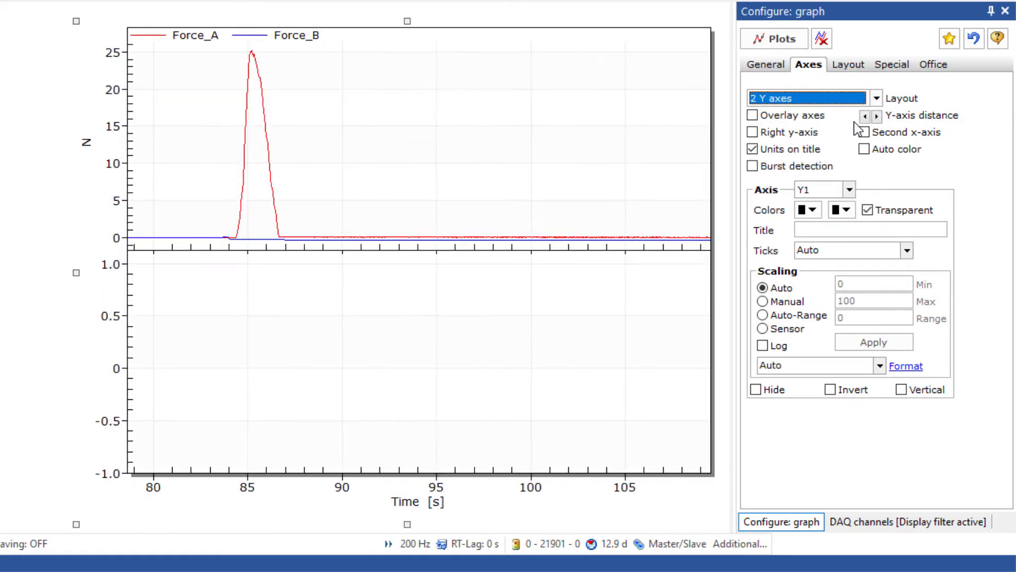
Put Displacement and Temperature on the lower layer, then move Temperature to its own axis layer.
left_click(844, 521)
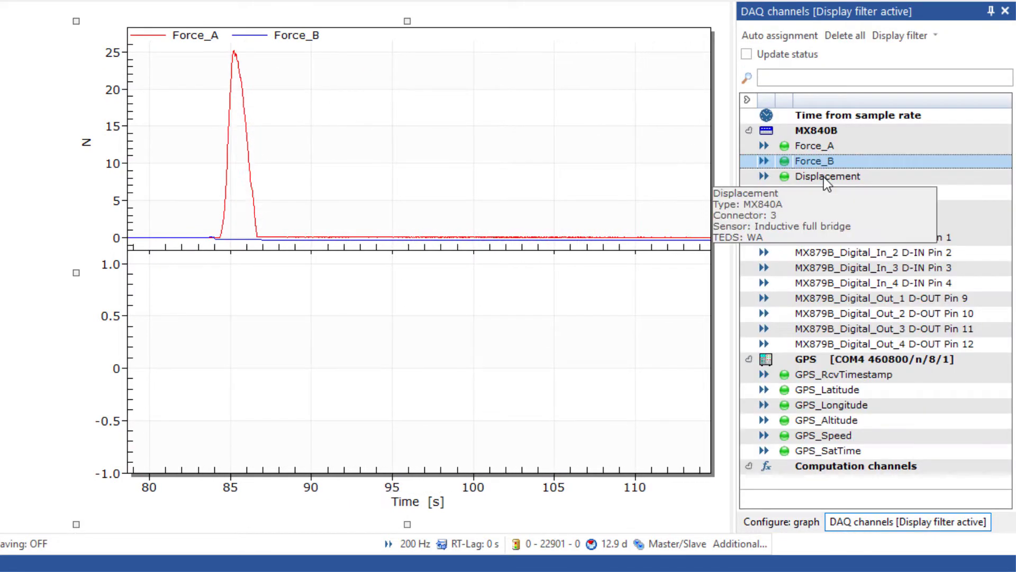
left_click_drag(824, 177, 742, 214)
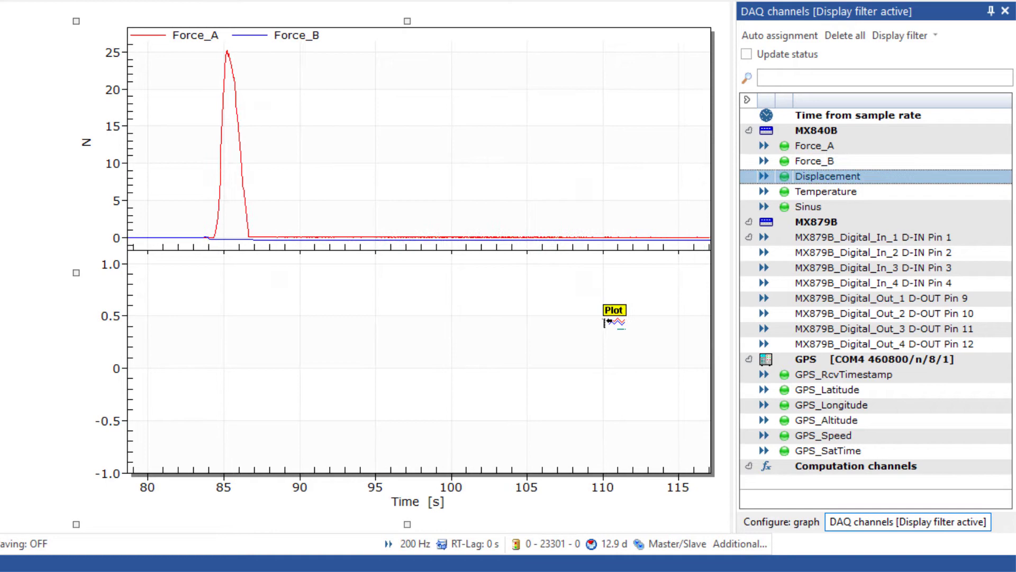
left_click_drag(607, 322, 606, 322)
left_click_drag(826, 191, 565, 365)
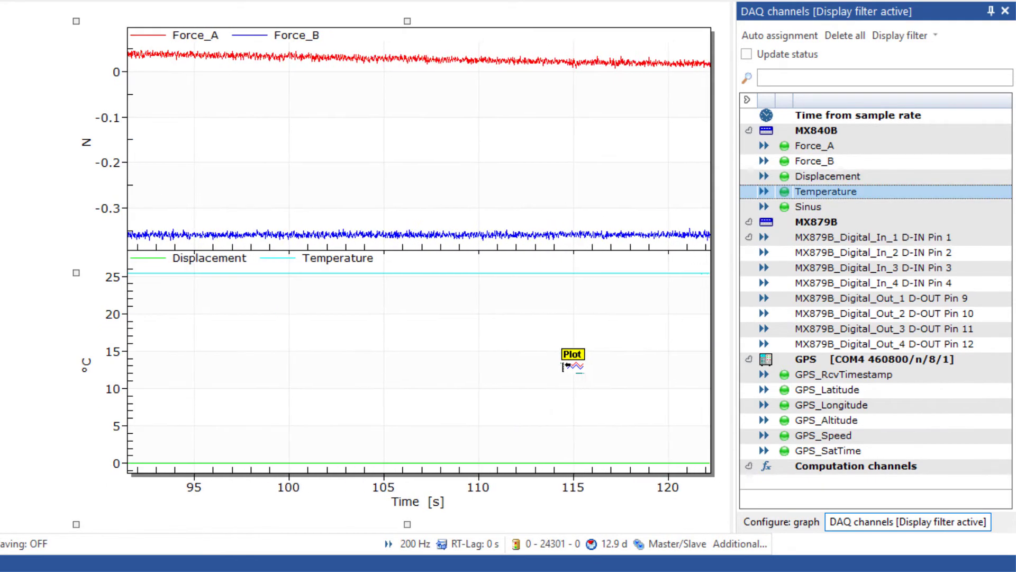
right_click(338, 268)
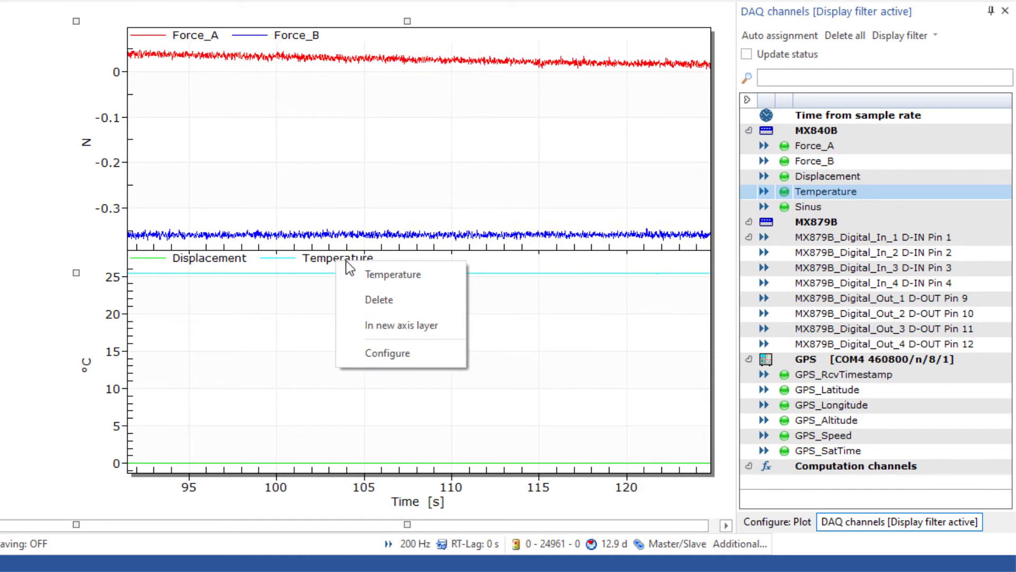
left_click(444, 325)
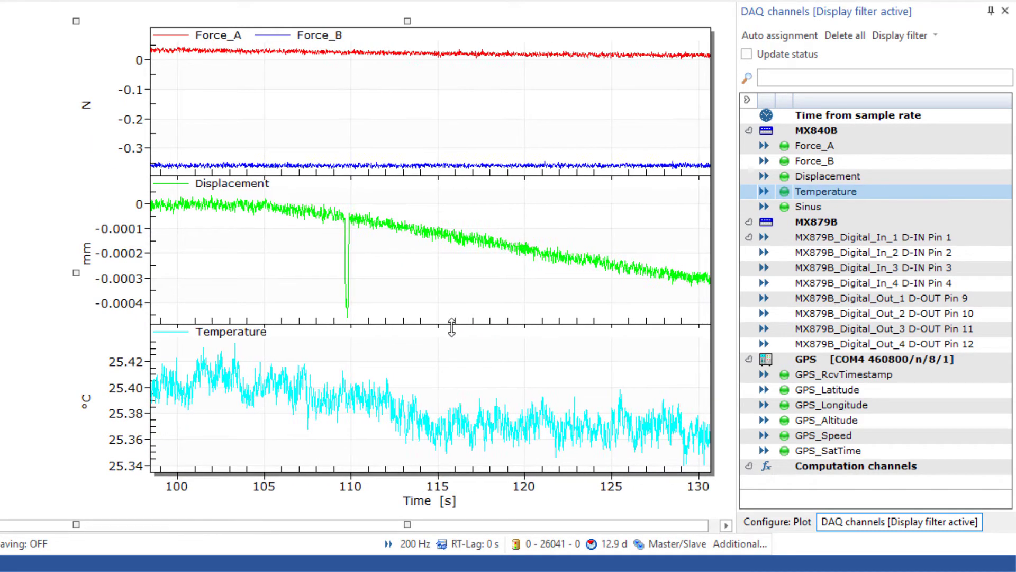
Scale the Temperature axis manually from 15 to 30 °C.
left_click(789, 522)
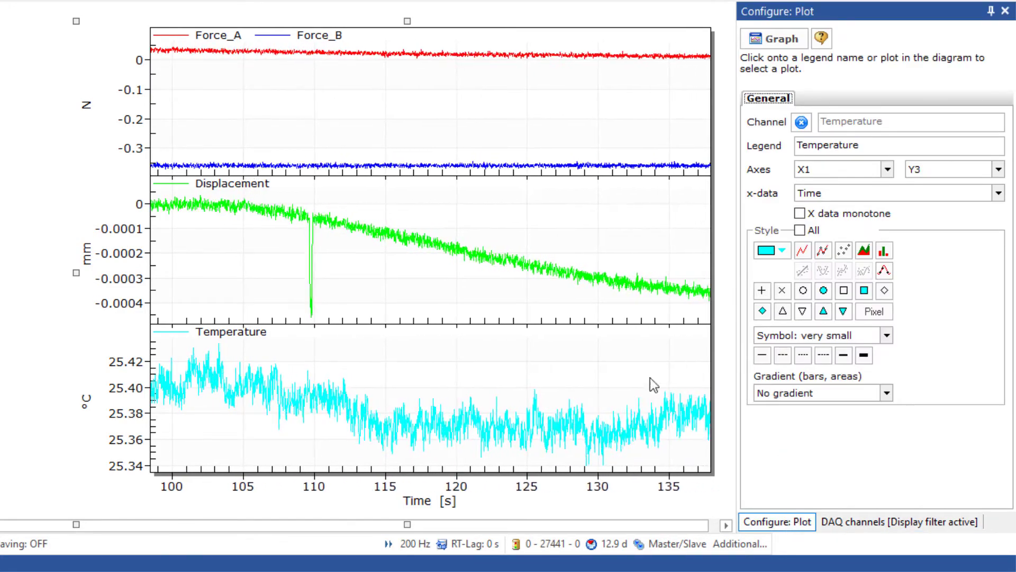
left_click(640, 354)
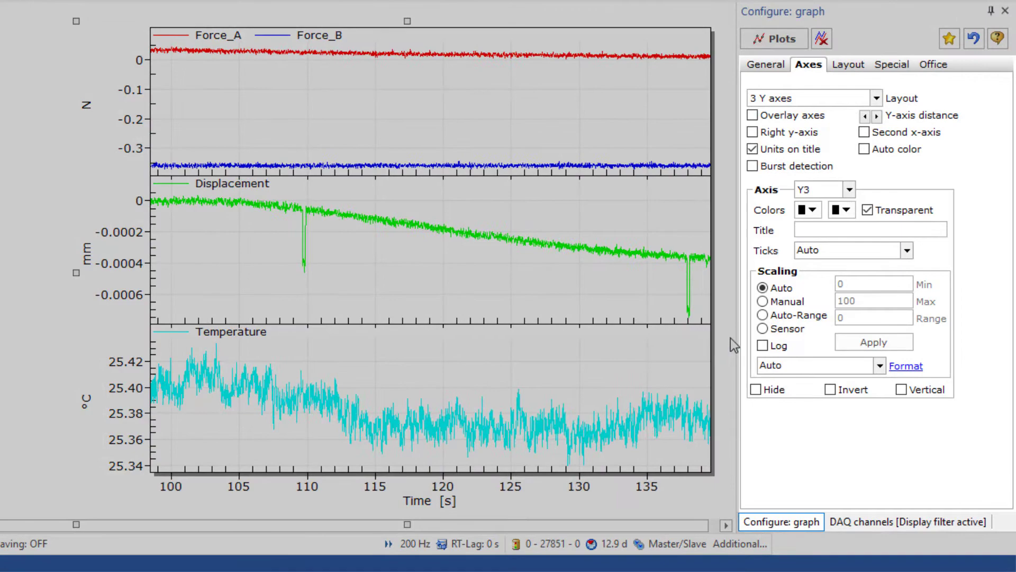
left_click(763, 301)
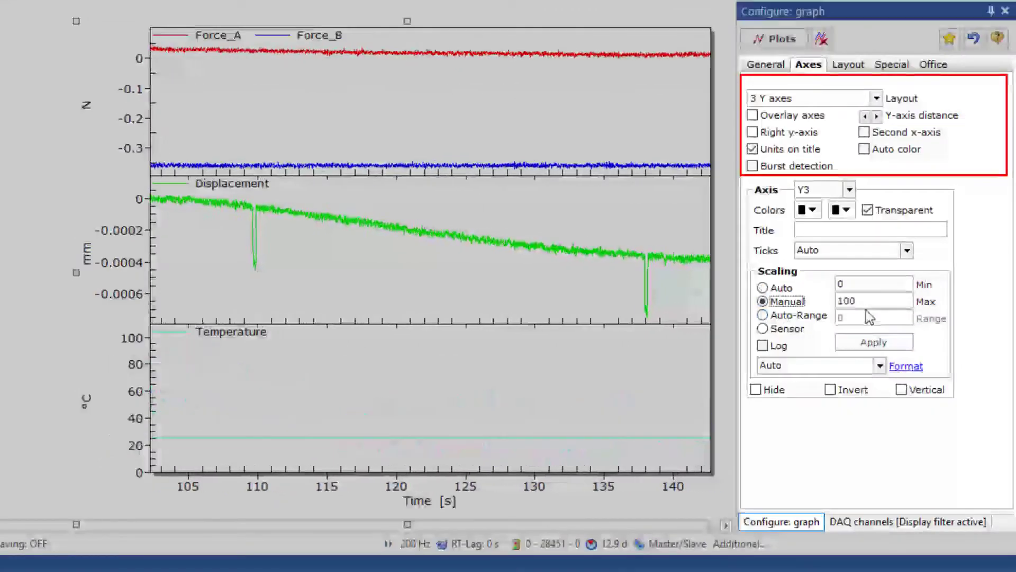
left_click(860, 284)
double_click(860, 285)
type("15")
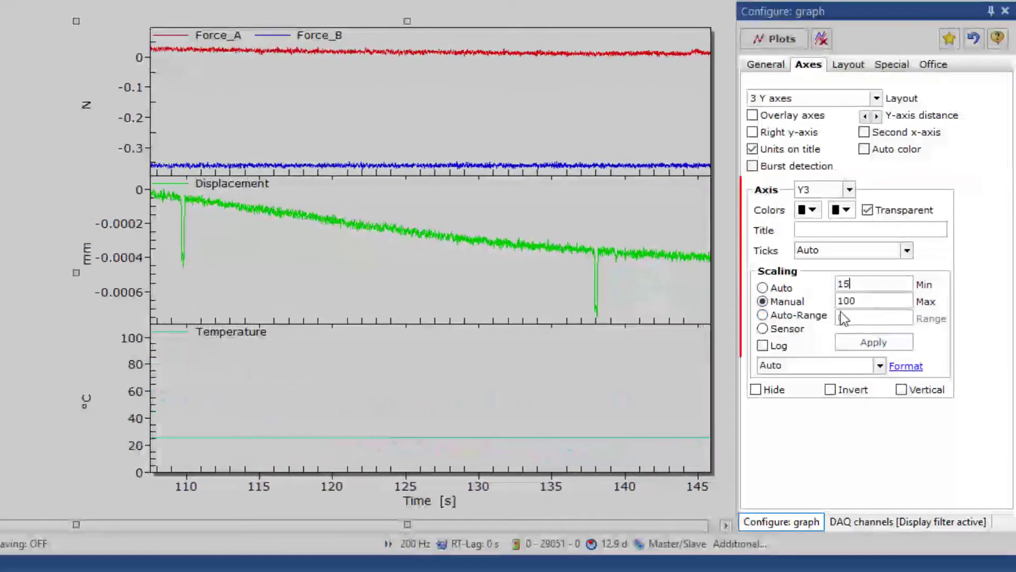
double_click(873, 301)
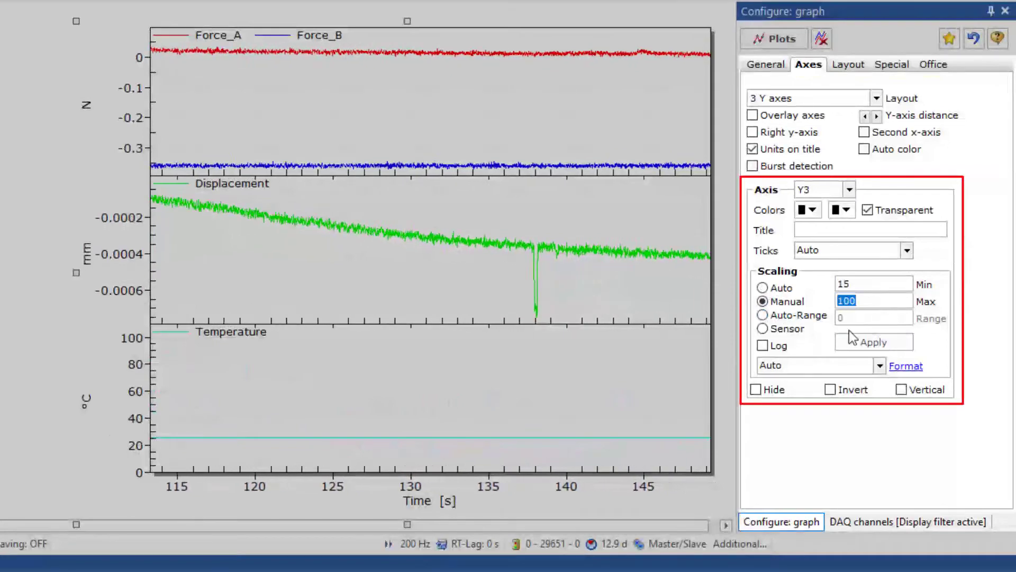
type("30")
left_click(879, 341)
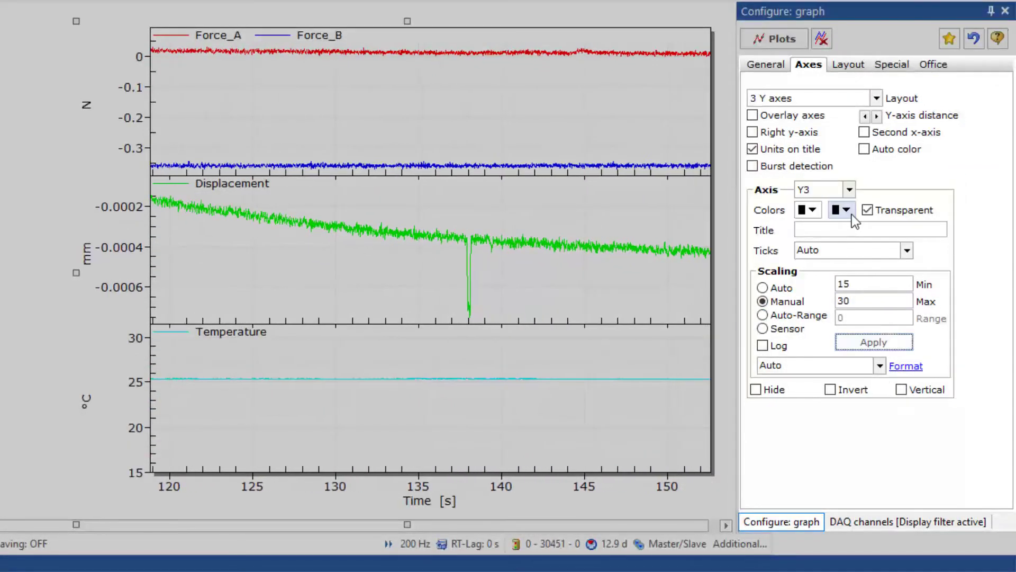
Scale the Displacement axis Y2 manually from -2 to 15 mm.
left_click(850, 190)
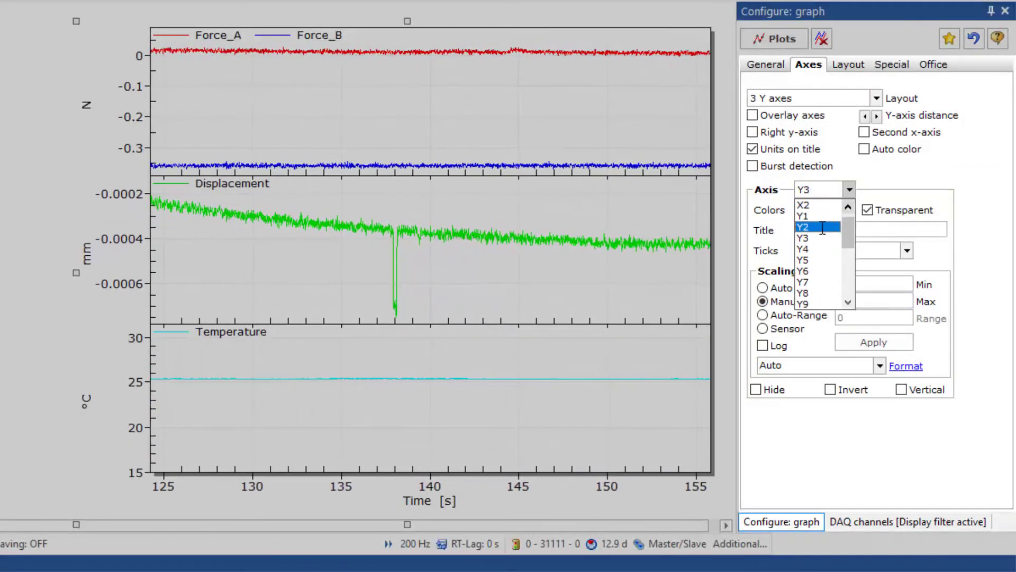
left_click(819, 226)
left_click(783, 301)
double_click(847, 284)
type("-2")
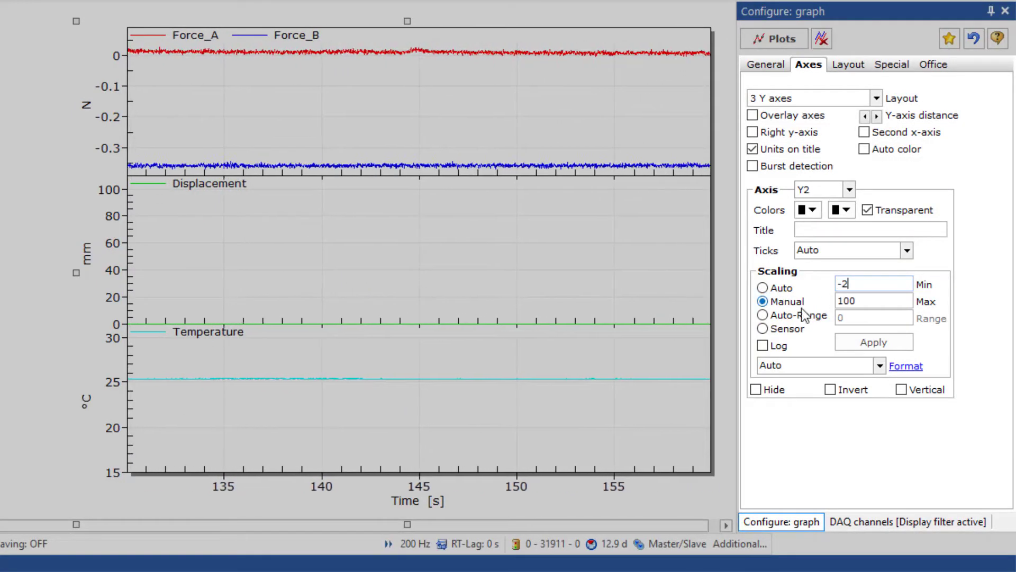
key("Tab")
type("15")
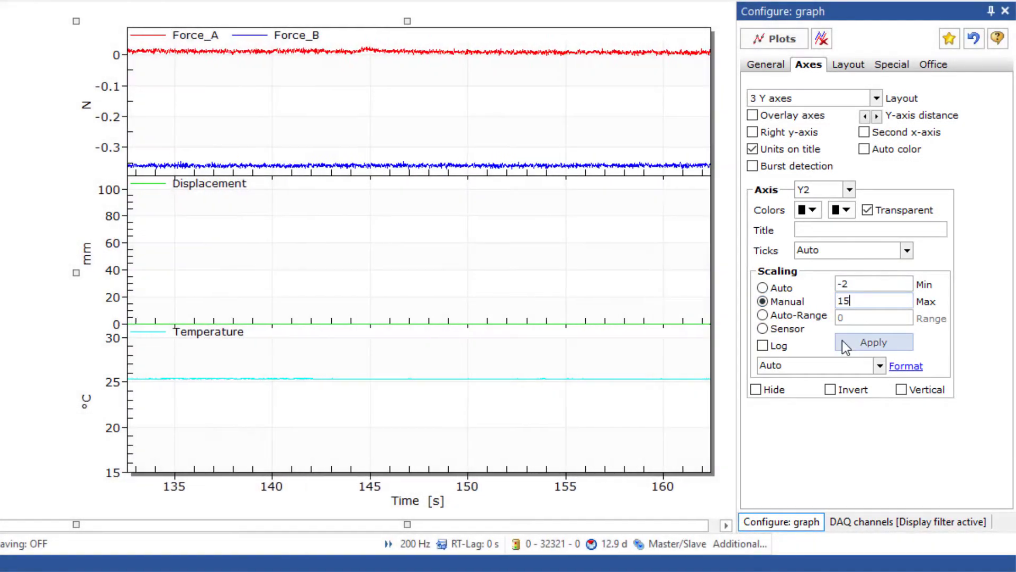
left_click(874, 342)
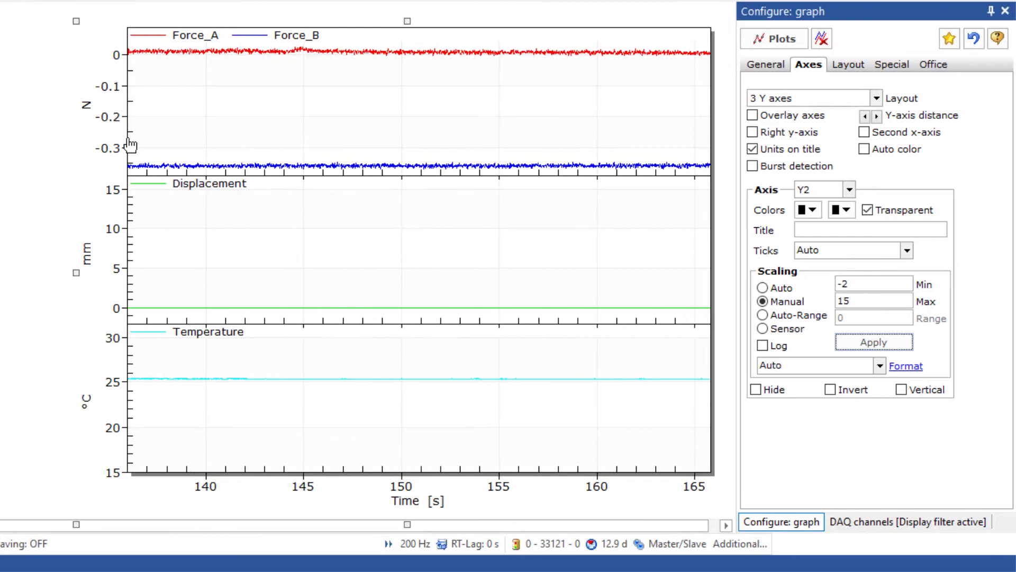
Scale the Force axis manually from -5 to 100 N and overlay all three axes.
left_click(116, 121)
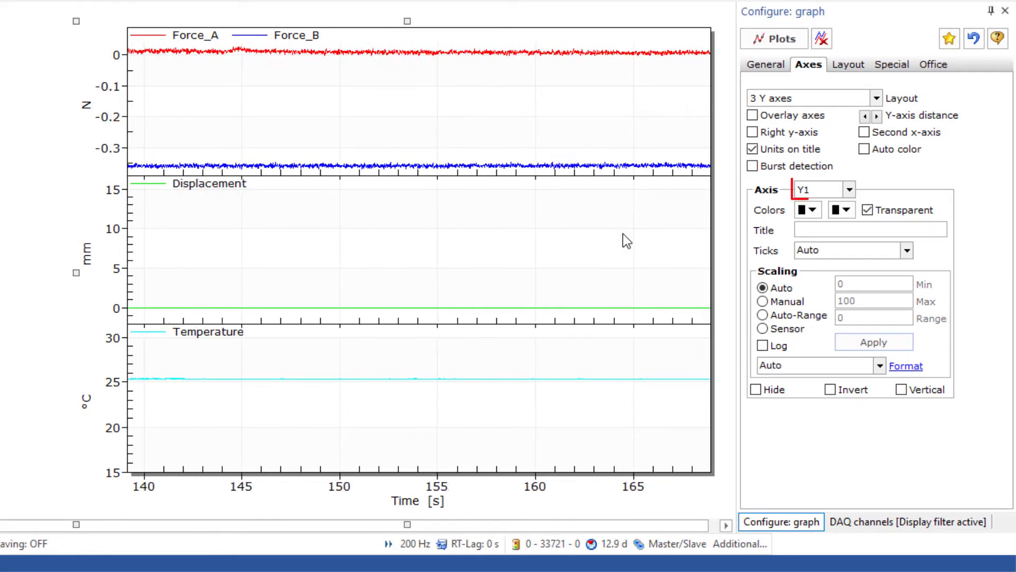
left_click(783, 301)
double_click(862, 285)
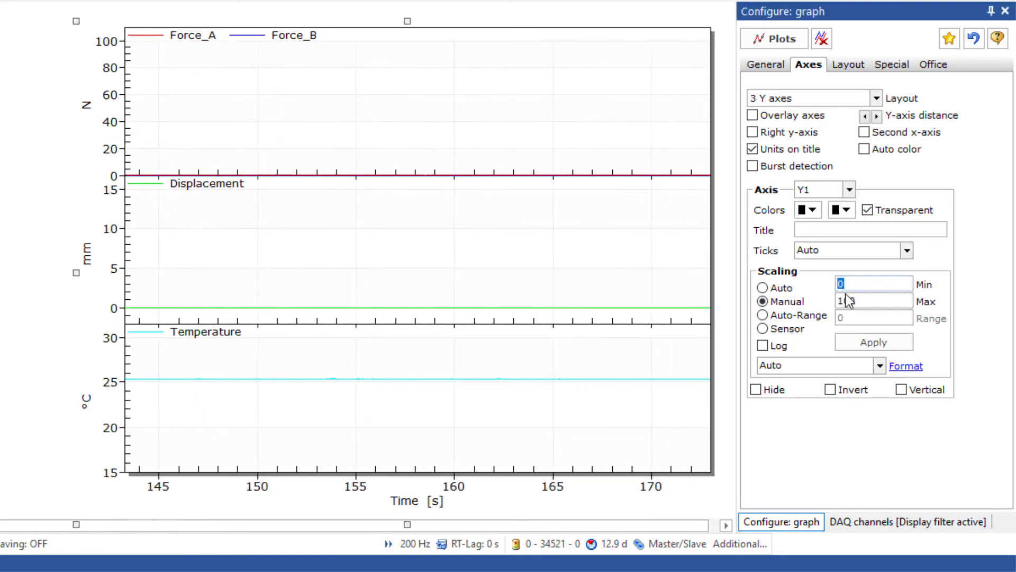
left_click(874, 343)
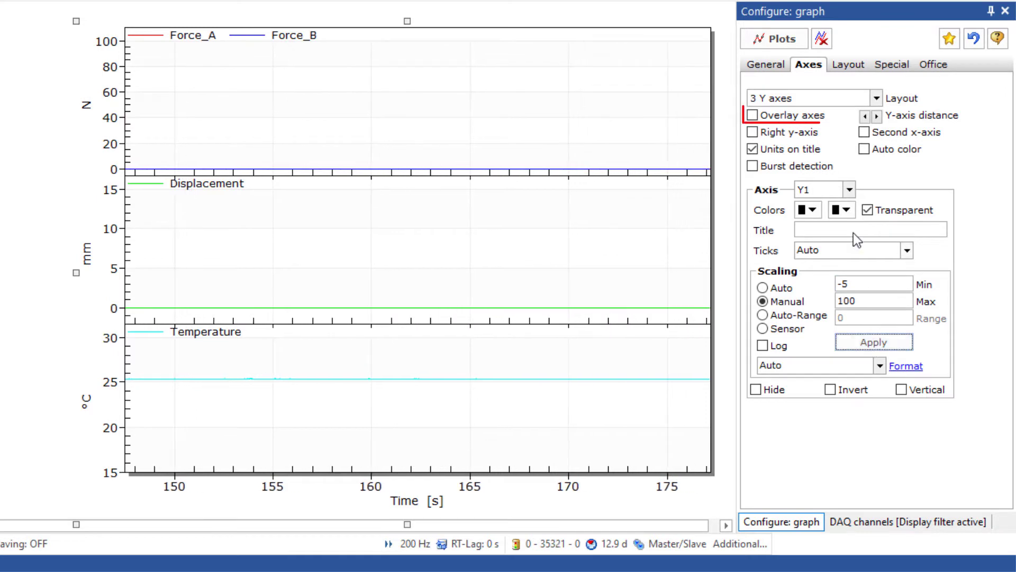
left_click(768, 118)
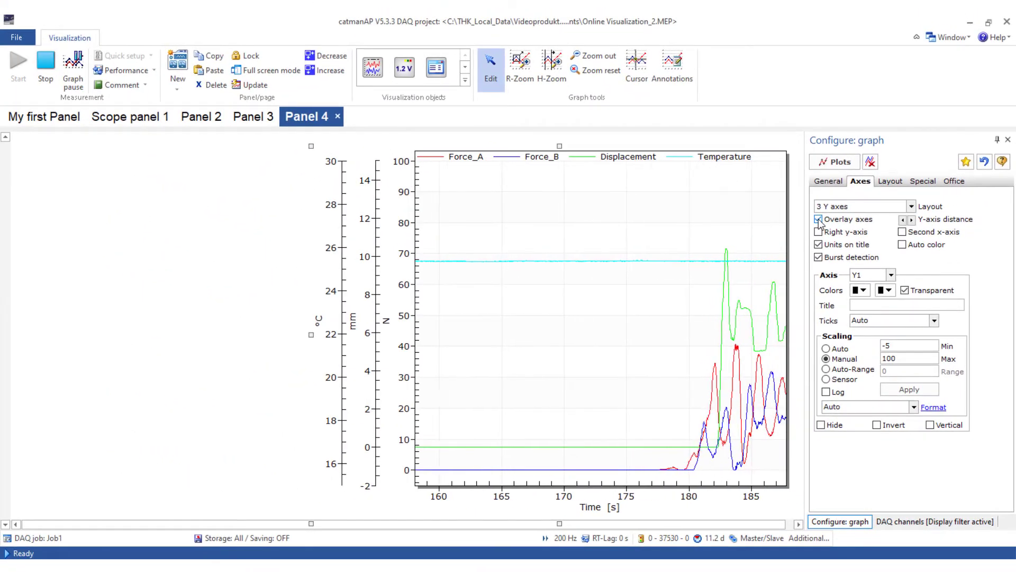
Move the existing graph to the panel's left edge and narrow it.
left_click(403, 288)
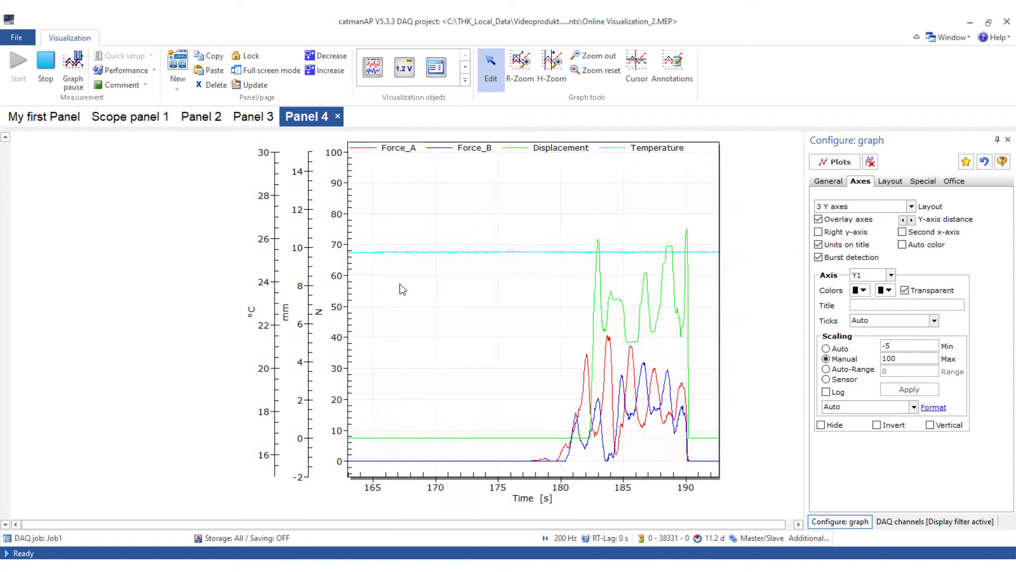
left_click_drag(399, 284, 195, 295)
left_click_drag(514, 345, 268, 348)
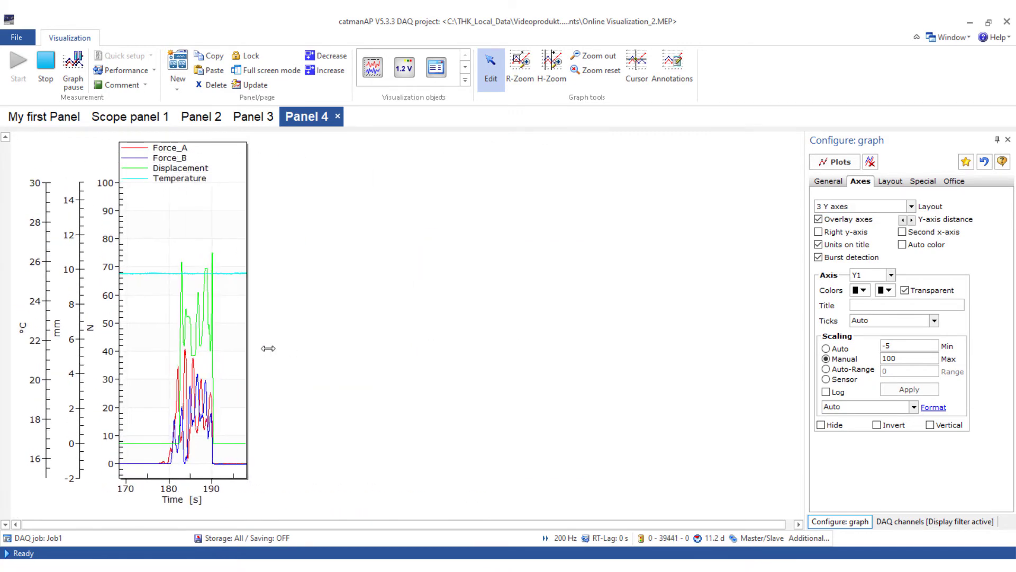
Create a Force_A post-process graph refreshing every second, placed in the panel centre.
left_click(935, 522)
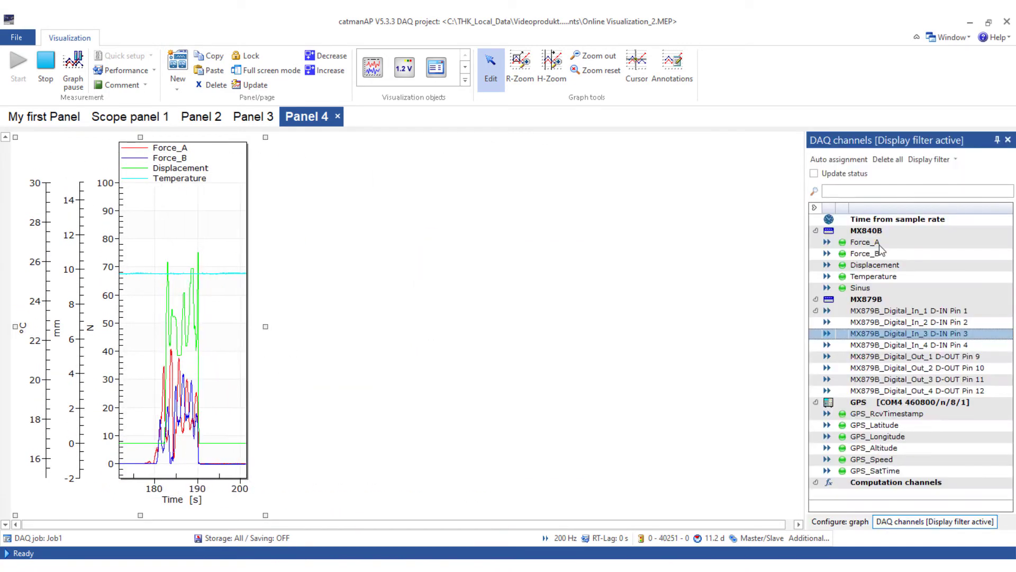
left_click_drag(879, 245, 573, 282)
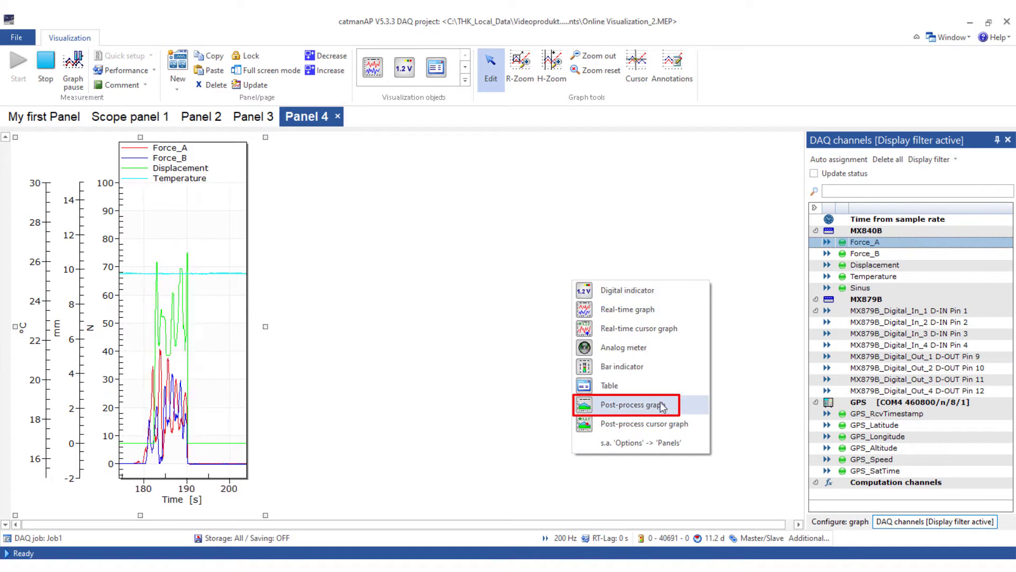
left_click(666, 407)
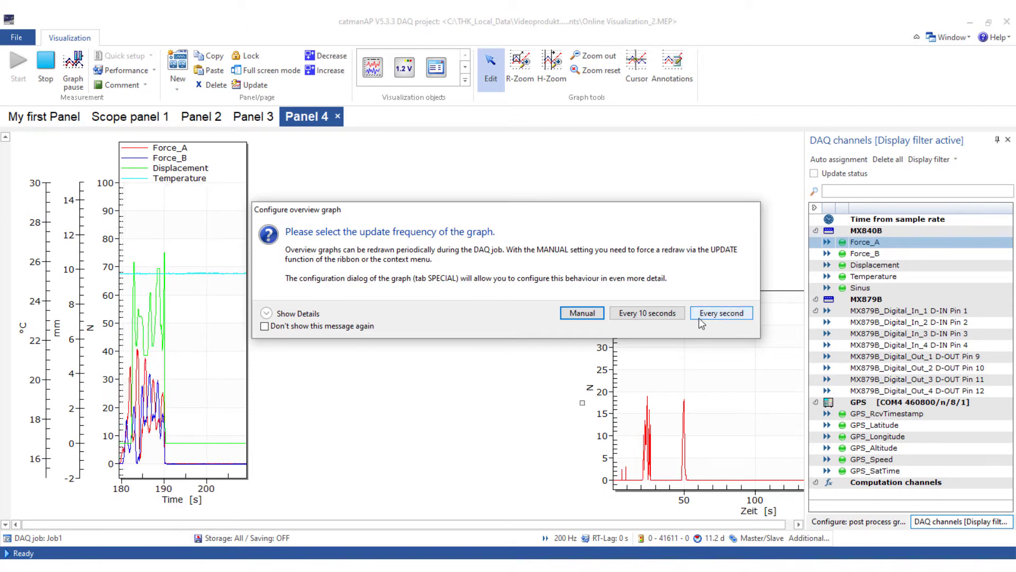
left_click(700, 318)
left_click_drag(694, 327, 397, 183)
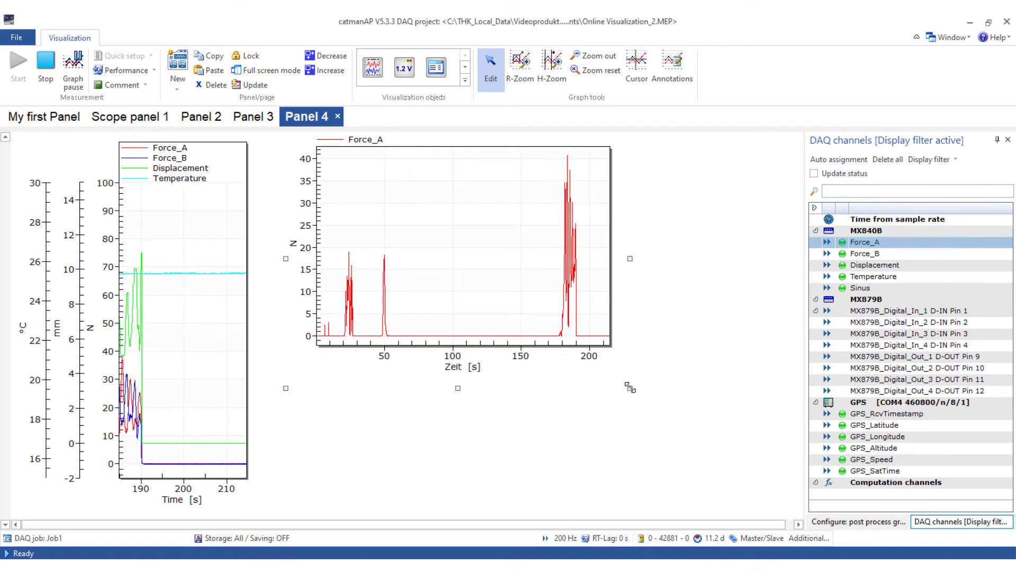
Enlarge the Force_A graph to fill the panel and H-zoom onto the peak near 6.4 s.
left_click_drag(632, 388, 792, 528)
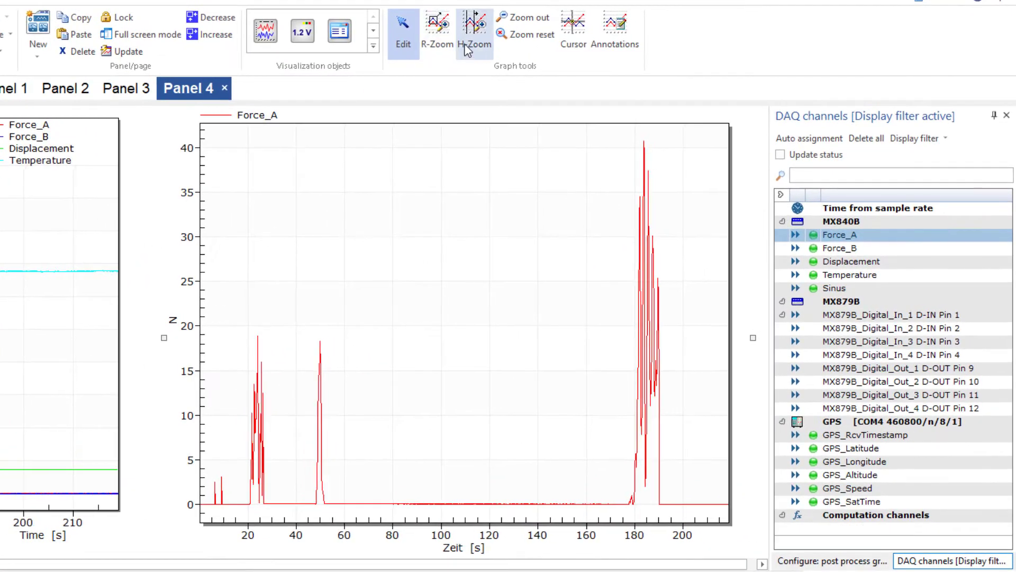
left_click(545, 82)
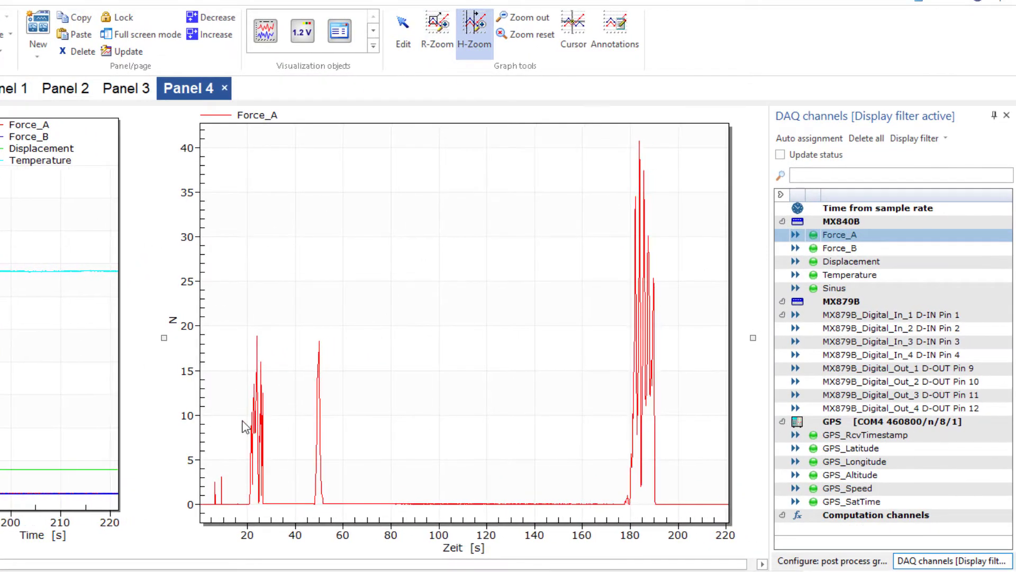
left_click_drag(245, 427, 200, 427)
left_click_drag(436, 441, 334, 440)
left_click_drag(554, 456, 459, 448)
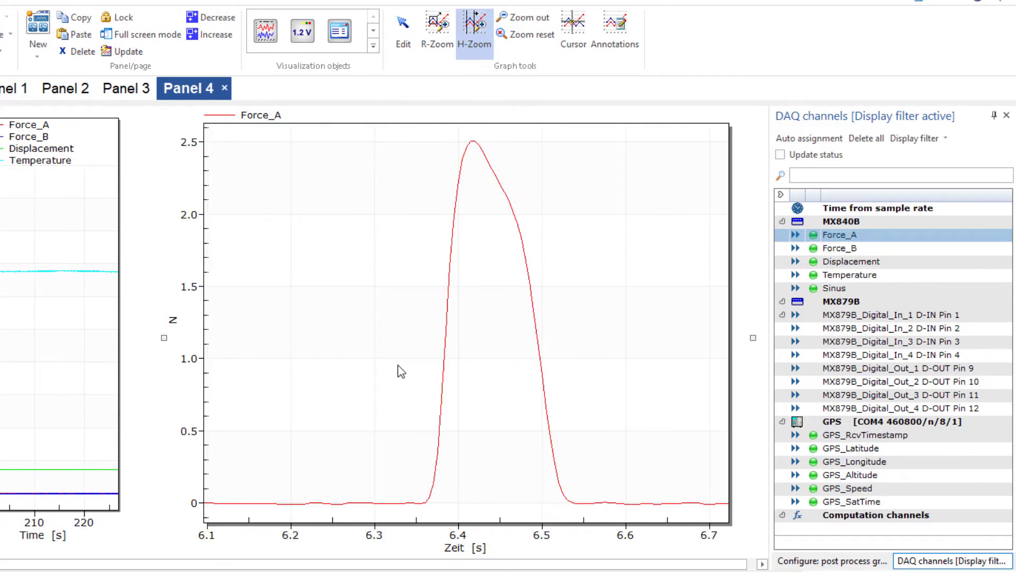
Draw the Force_A plot as a line with filled dot markers.
right_click(270, 124)
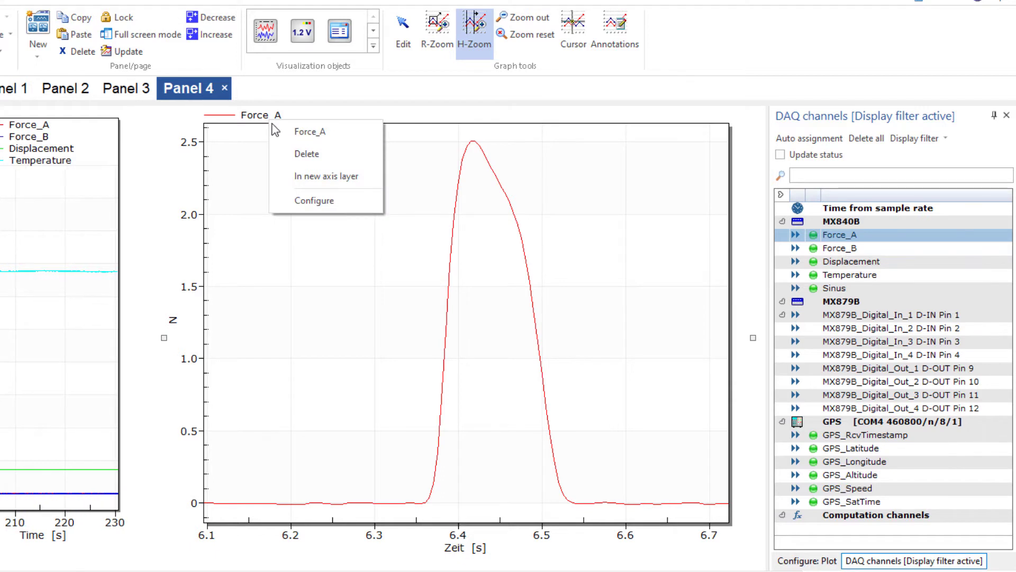
left_click(311, 206)
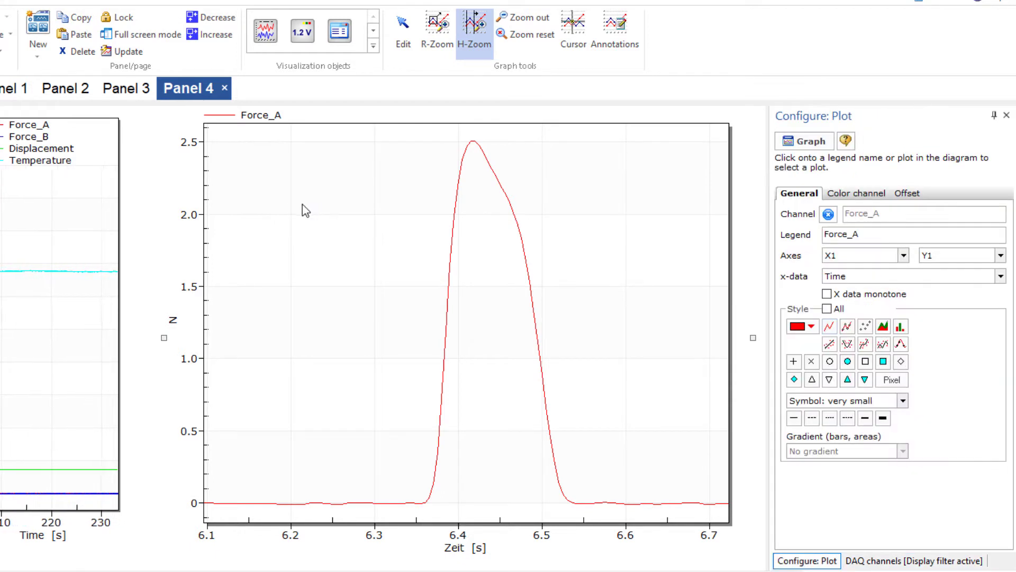
left_click(847, 327)
left_click(847, 362)
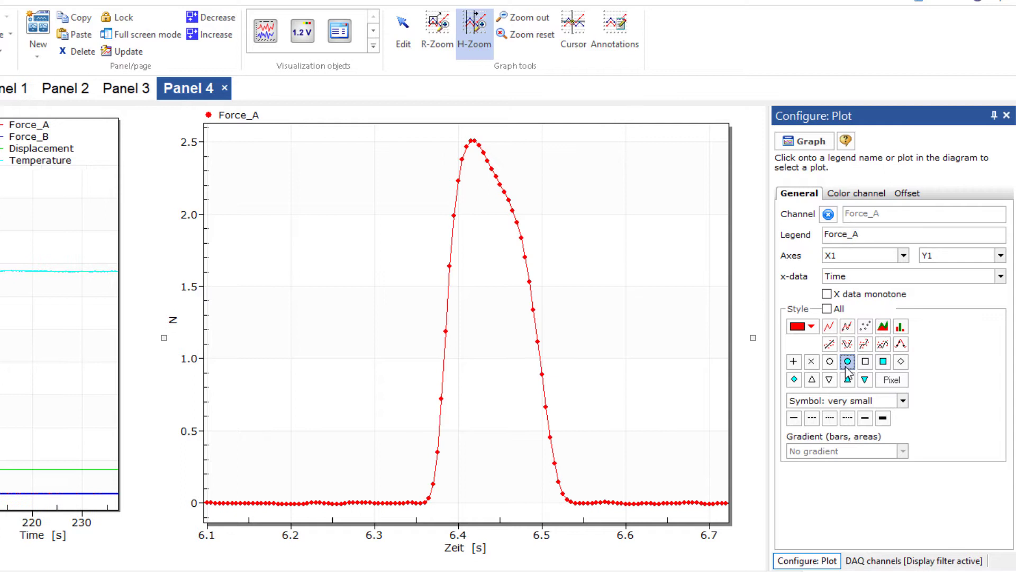
Zoom back out to 0–18 s, then zoom onto the peak near 9.2 s.
left_click(529, 22)
left_click(528, 22)
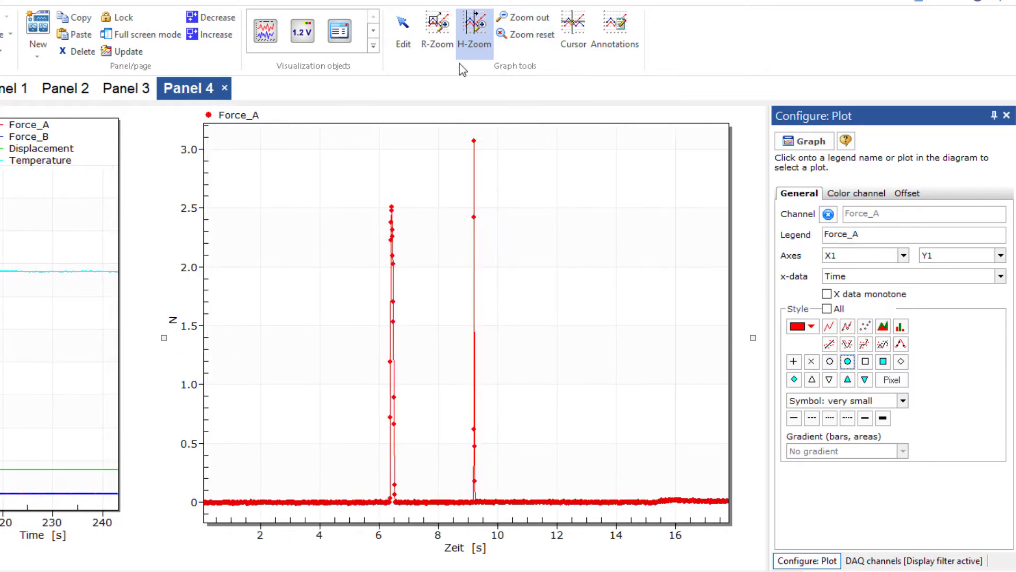
left_click_drag(465, 231, 491, 229)
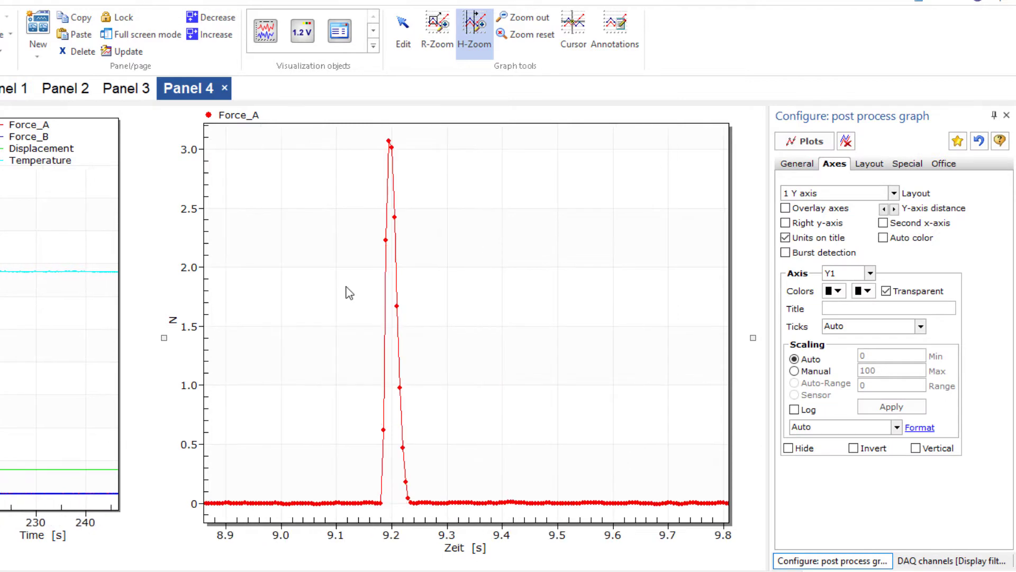
left_click_drag(345, 290, 452, 292)
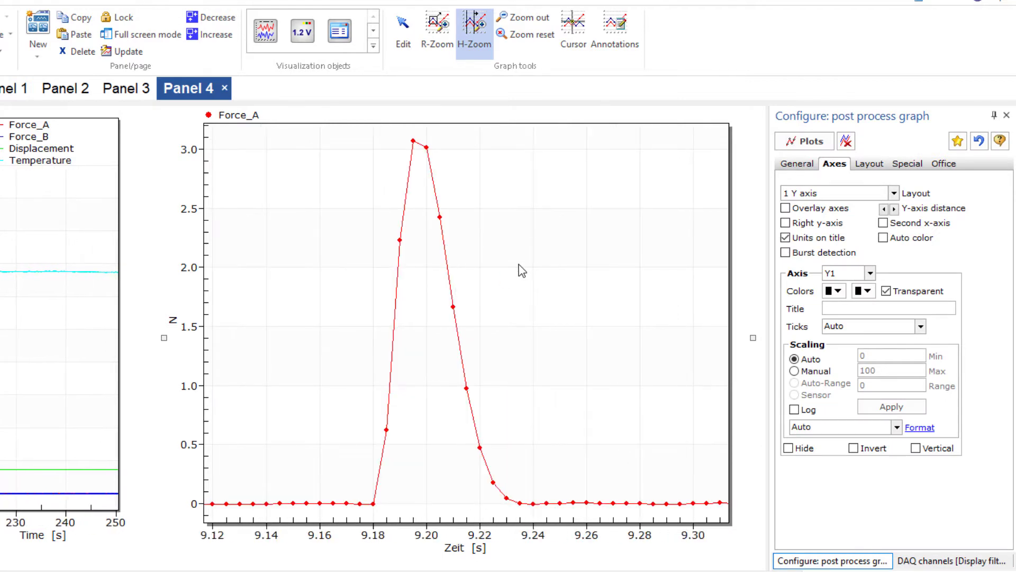
Return Force_A to a plain line without markers and reset the zoom to the full range.
left_click(249, 125)
right_click(250, 125)
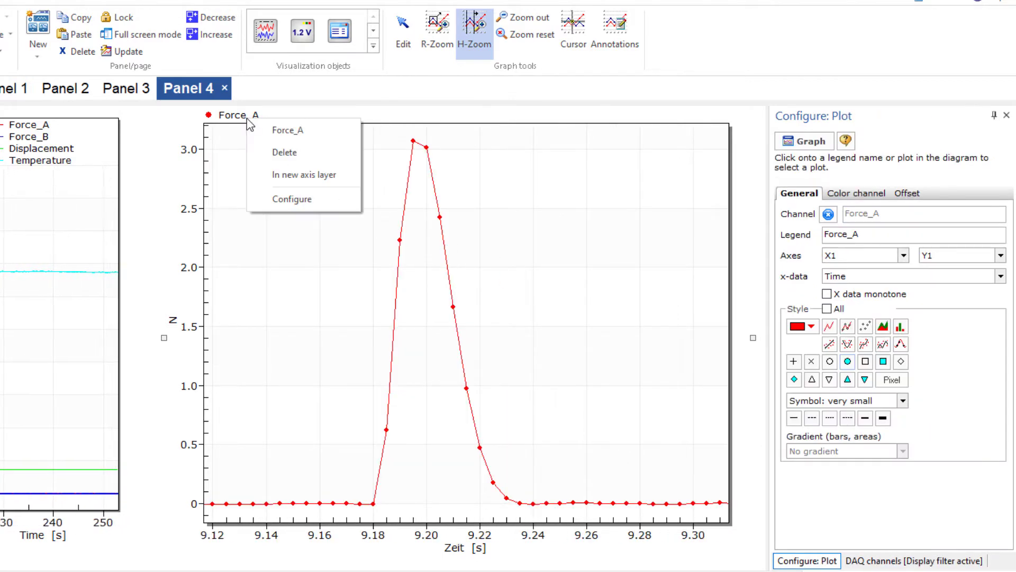
left_click(286, 198)
left_click(829, 326)
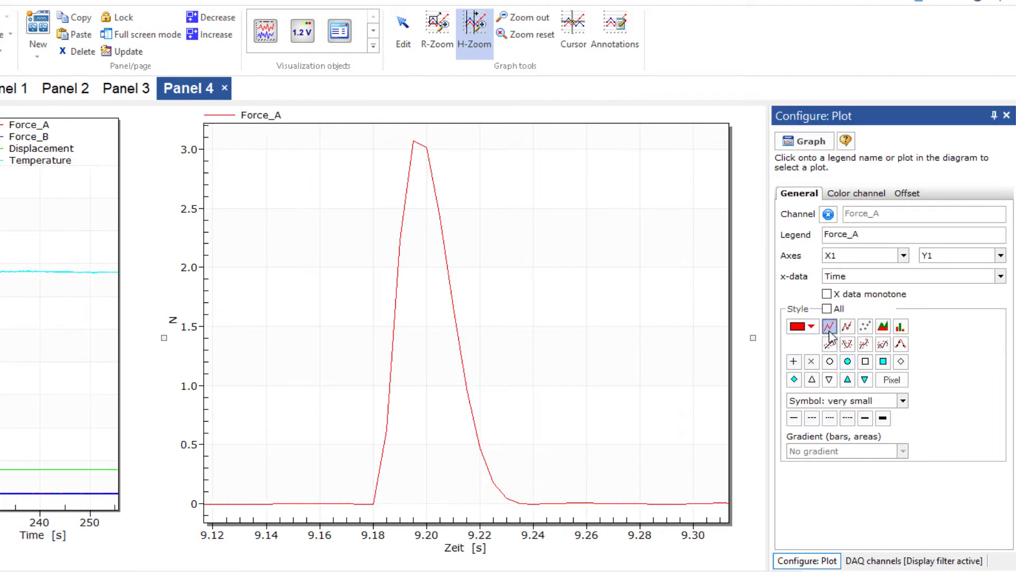
left_click(542, 38)
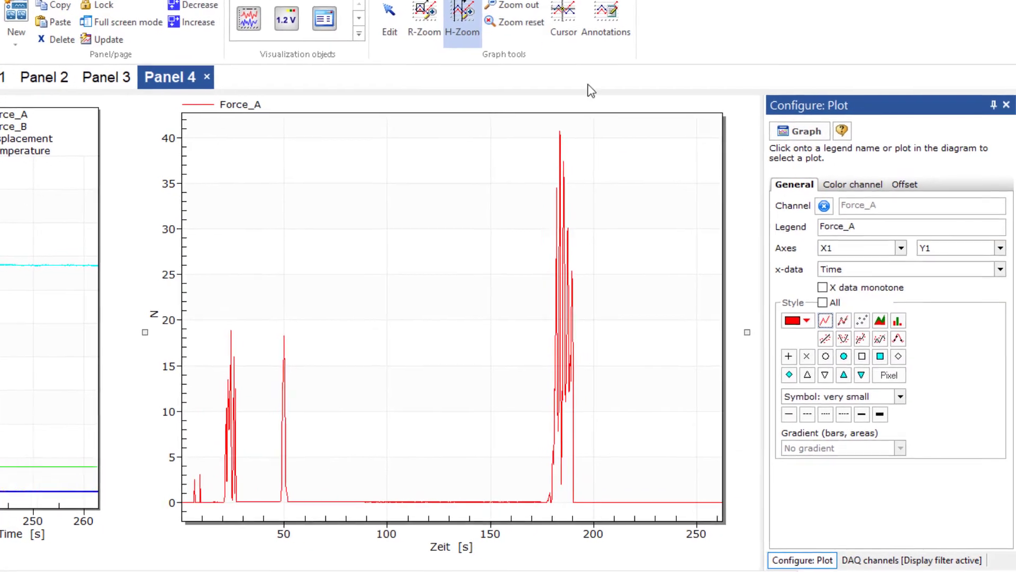
Add Force_B to the Force_A graph and set the axes layout to 4 Y axes.
left_click(874, 560)
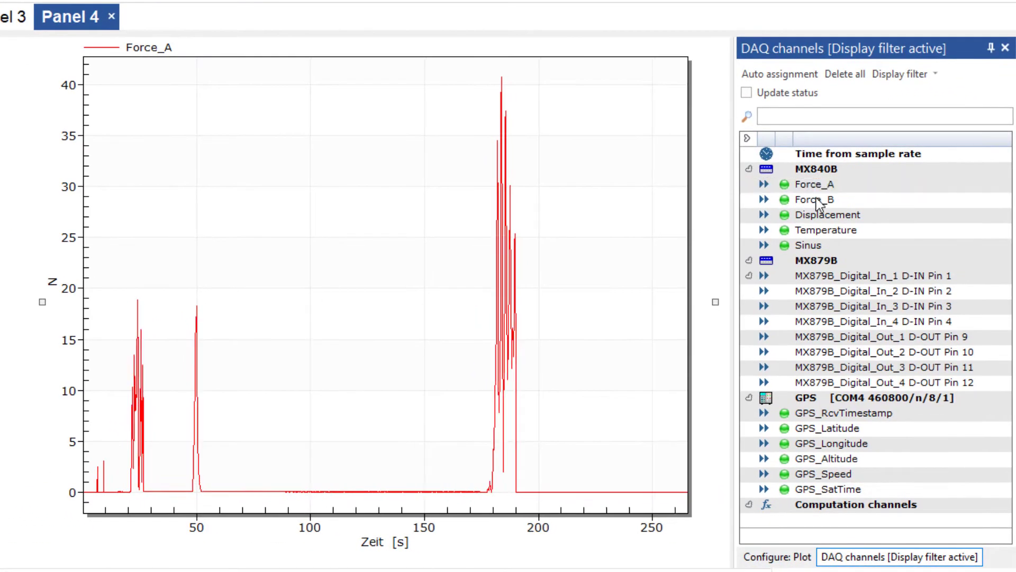
left_click_drag(817, 201, 577, 220)
left_click(778, 557)
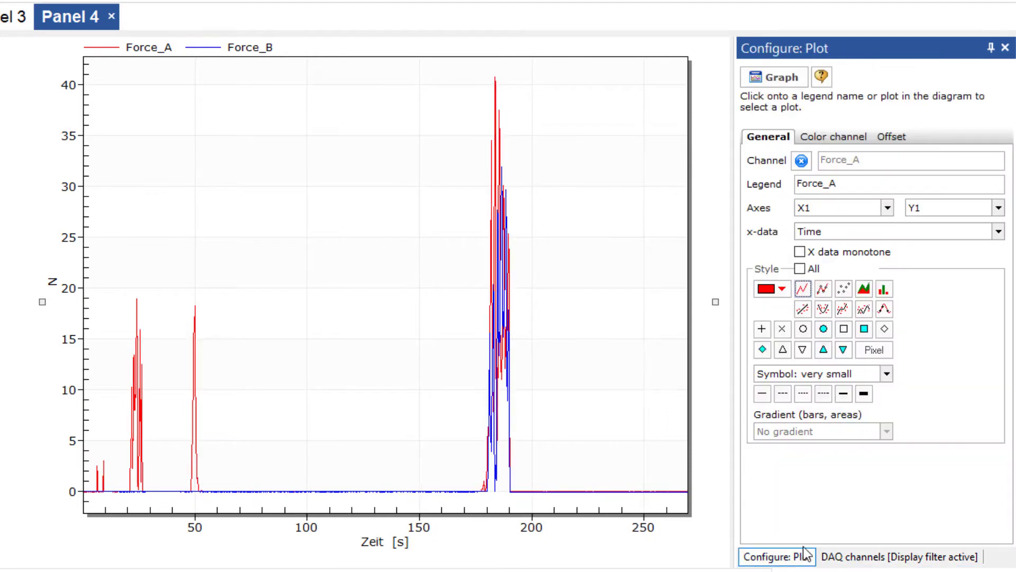
left_click(652, 156)
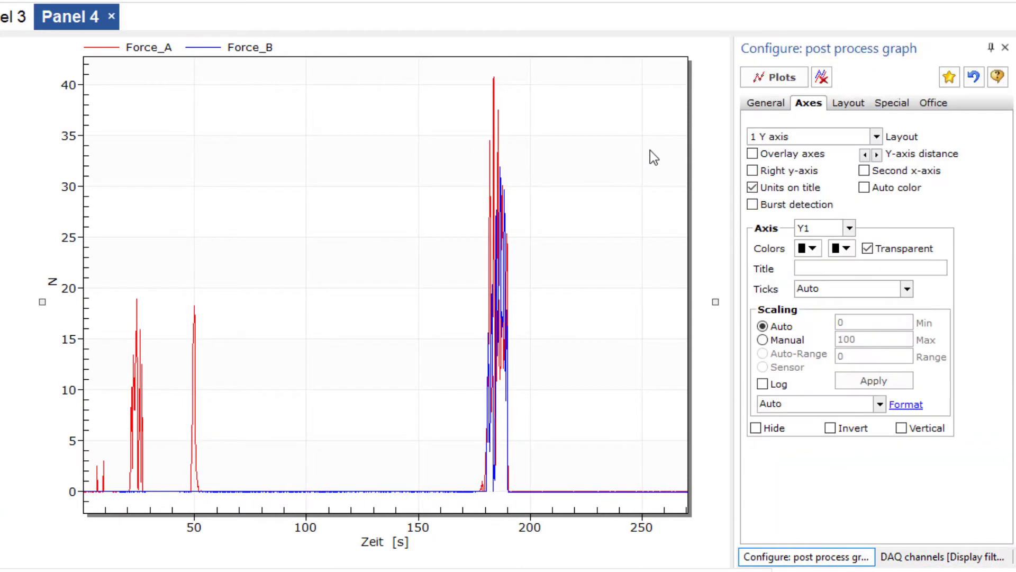
left_click(818, 139)
left_click(802, 185)
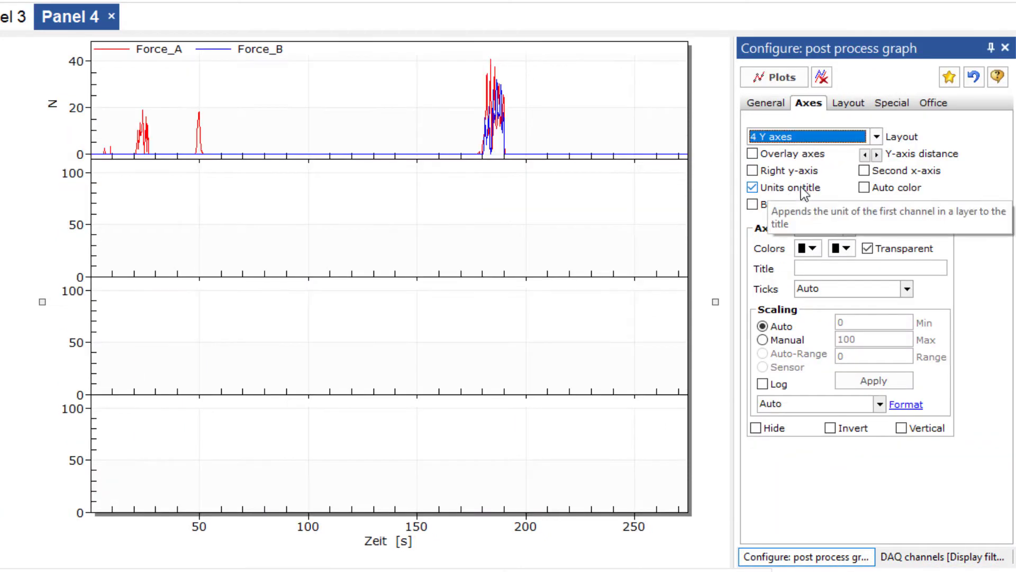
Plot Displacement, Temperature, and MX879B_Digital_In_1–3 on the second, third and fourth axes.
left_click(945, 556)
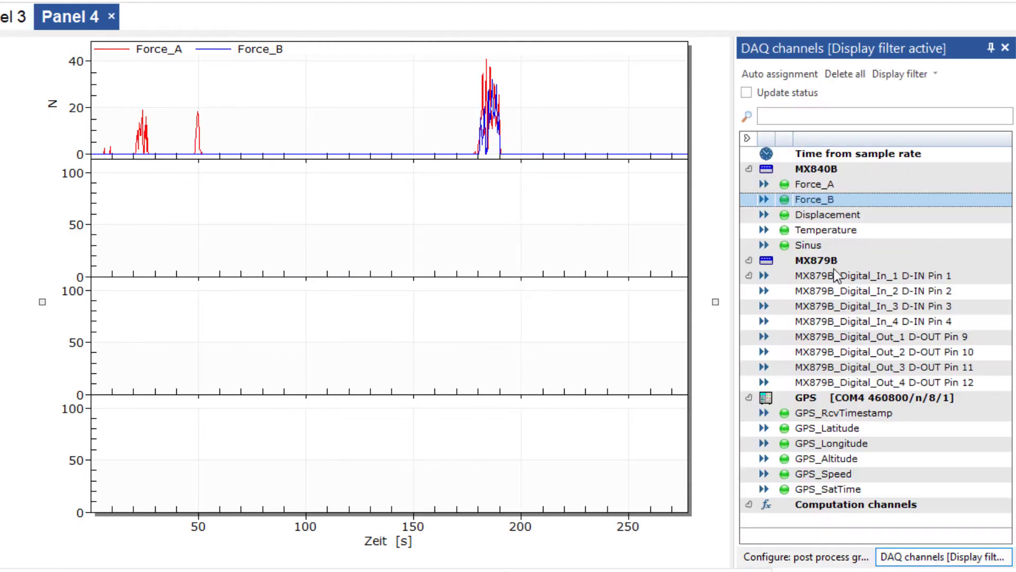
mouse_move(821, 214)
left_mouse_down()
mouse_move(559, 198)
mouse_move(682, 243)
left_mouse_up()
left_click_drag(818, 229, 511, 347)
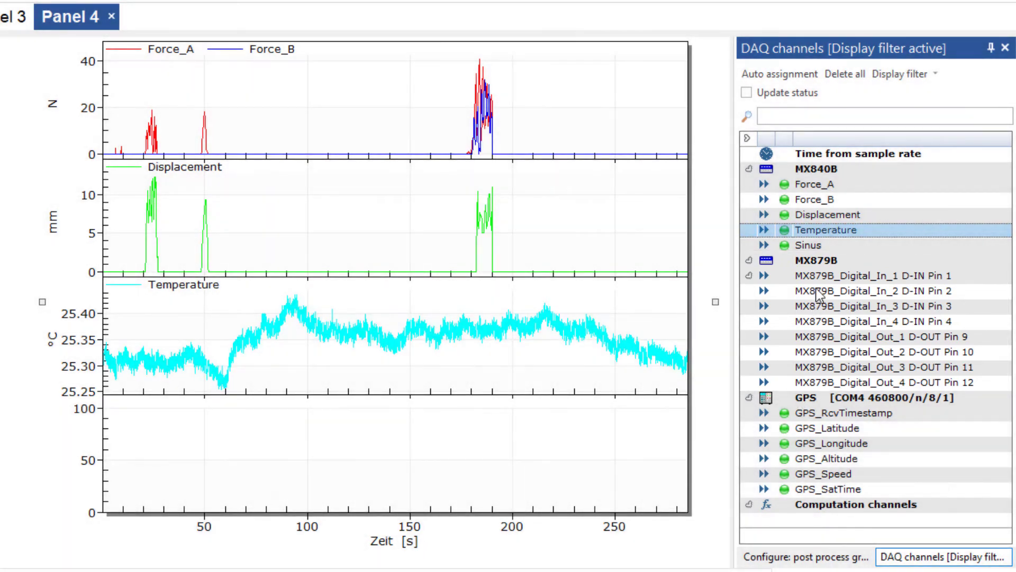
left_click_drag(818, 276, 588, 456)
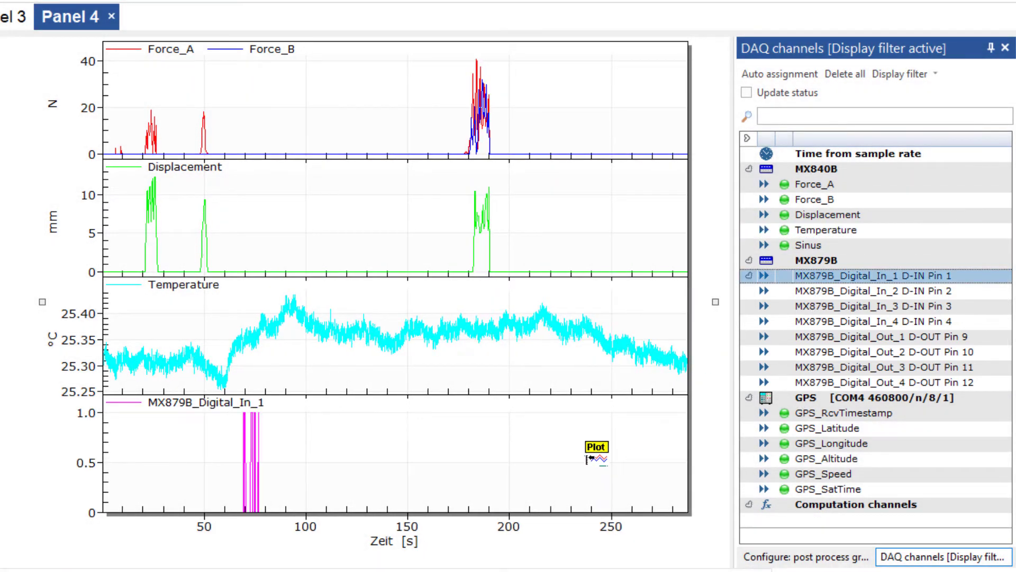
left_click_drag(844, 290, 575, 445)
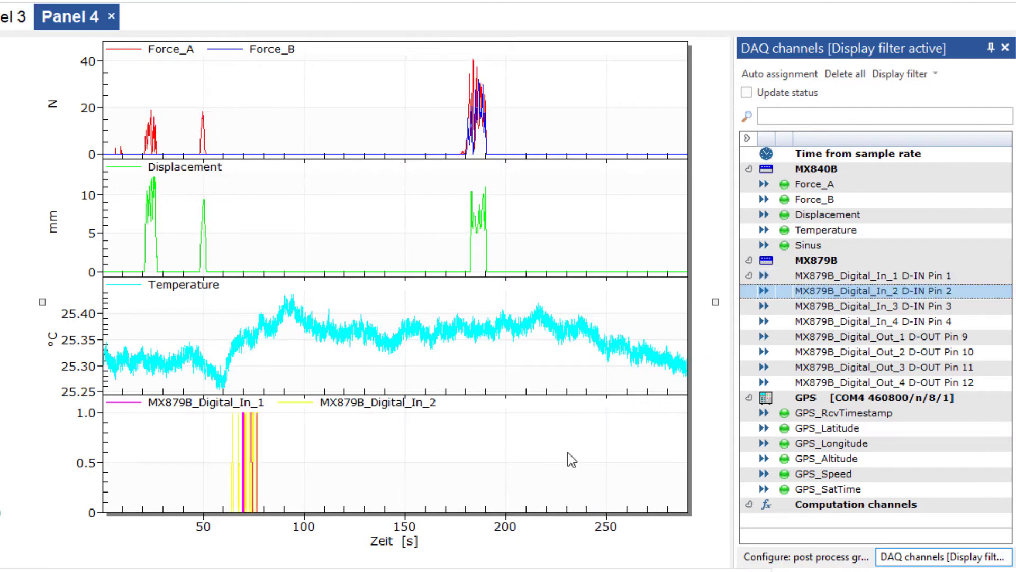
left_click_drag(799, 306, 475, 462)
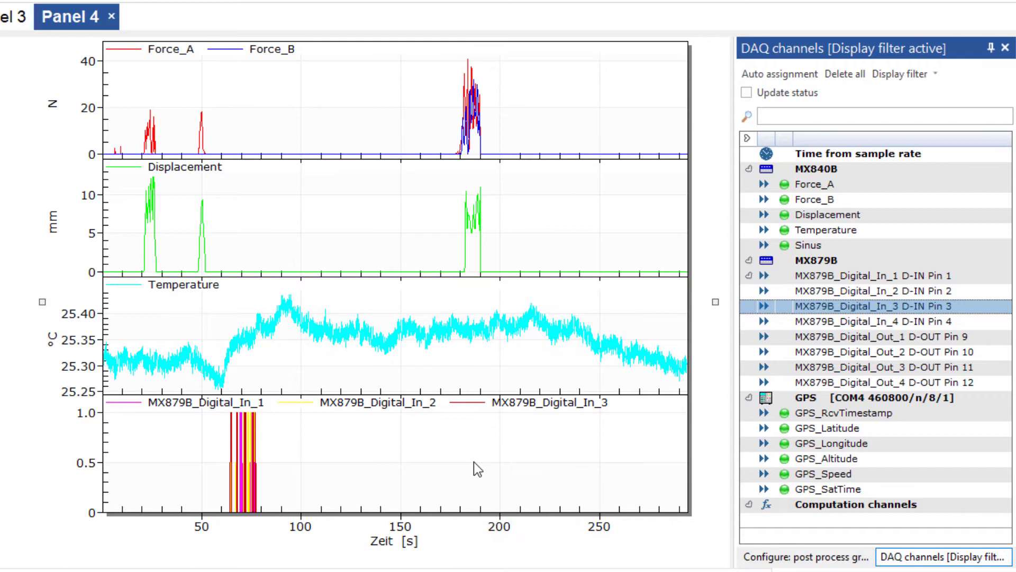
Use the Offset settings to raise the MX879B_Digital_In_2 trace by 2.
right_click(213, 410)
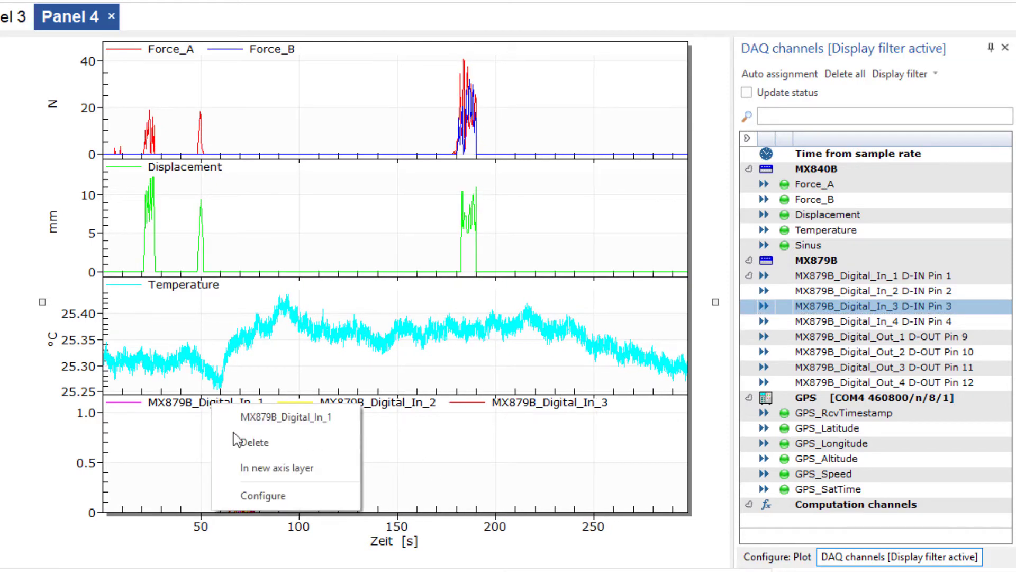
left_click(271, 493)
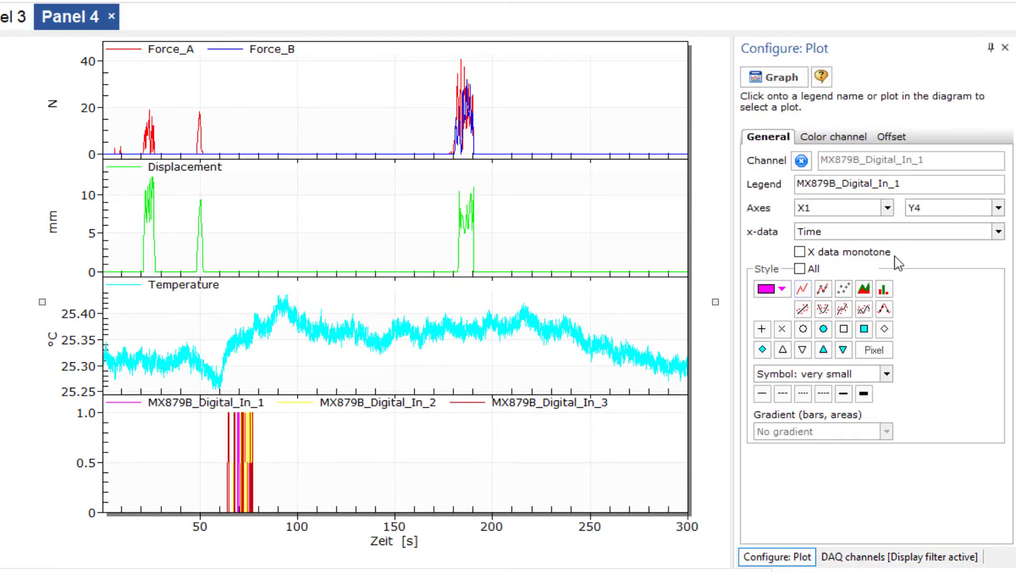
left_click(897, 141)
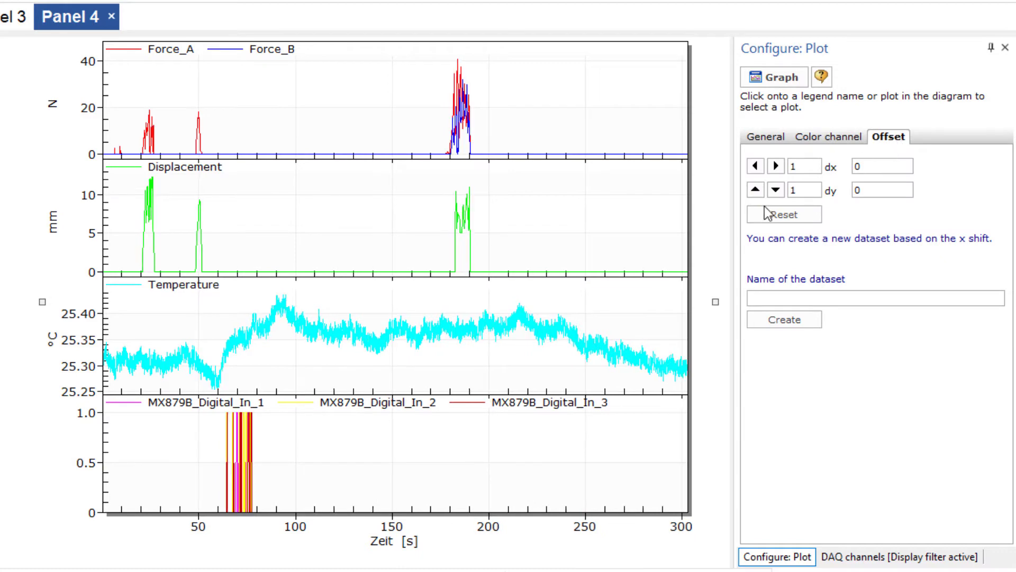
left_click(381, 411)
right_click(379, 409)
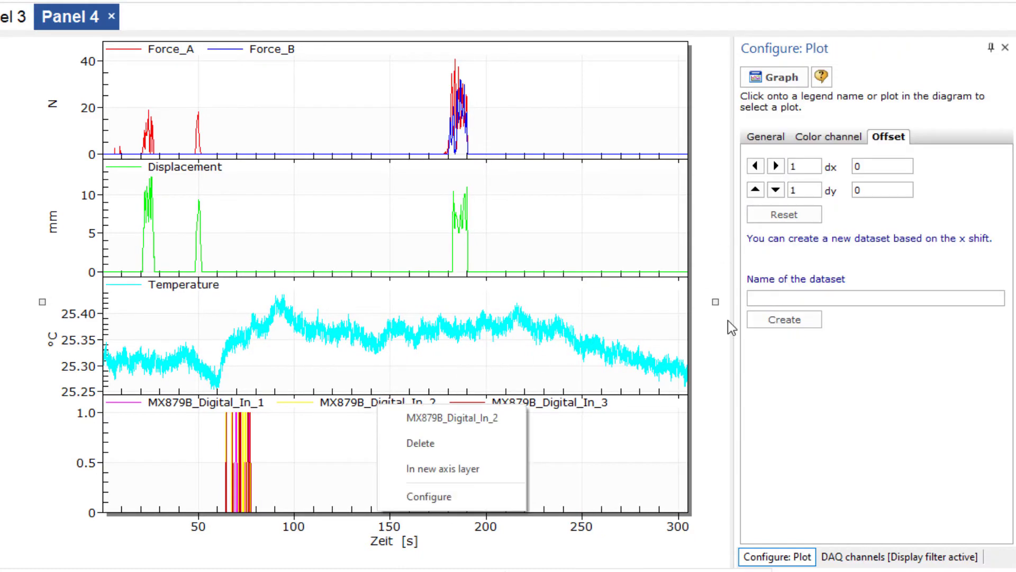
left_click(756, 190)
left_click(755, 190)
left_click(755, 190)
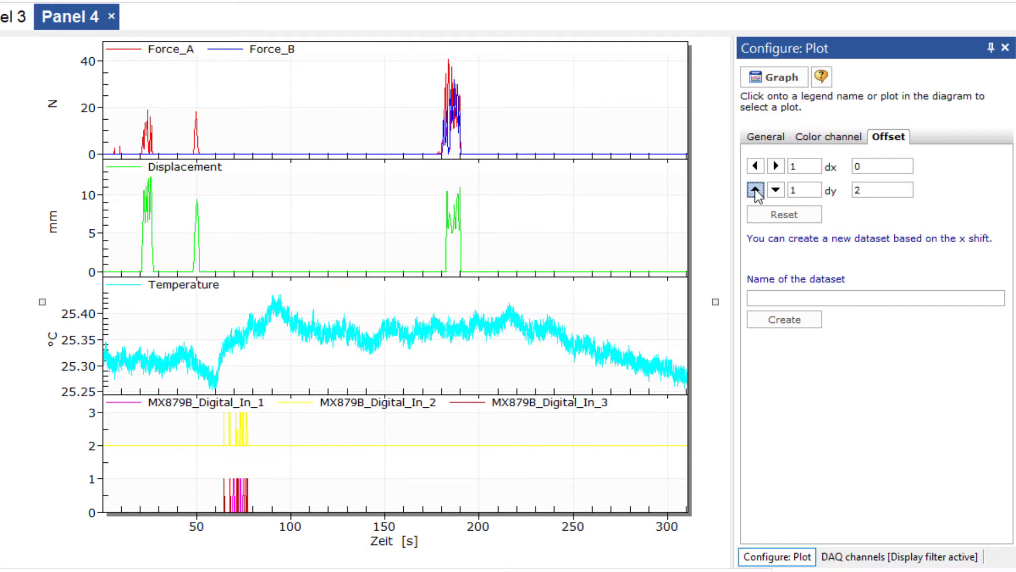
Raise the MX879B_Digital_In_3 trace by an offset of 4.
right_click(529, 406)
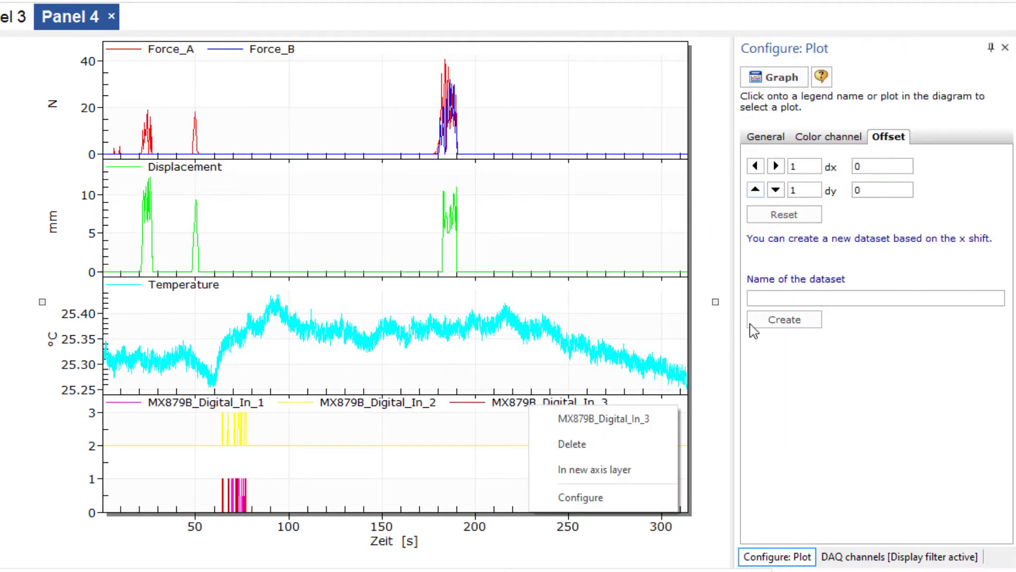
left_click(757, 192)
left_click(757, 191)
left_click(757, 191)
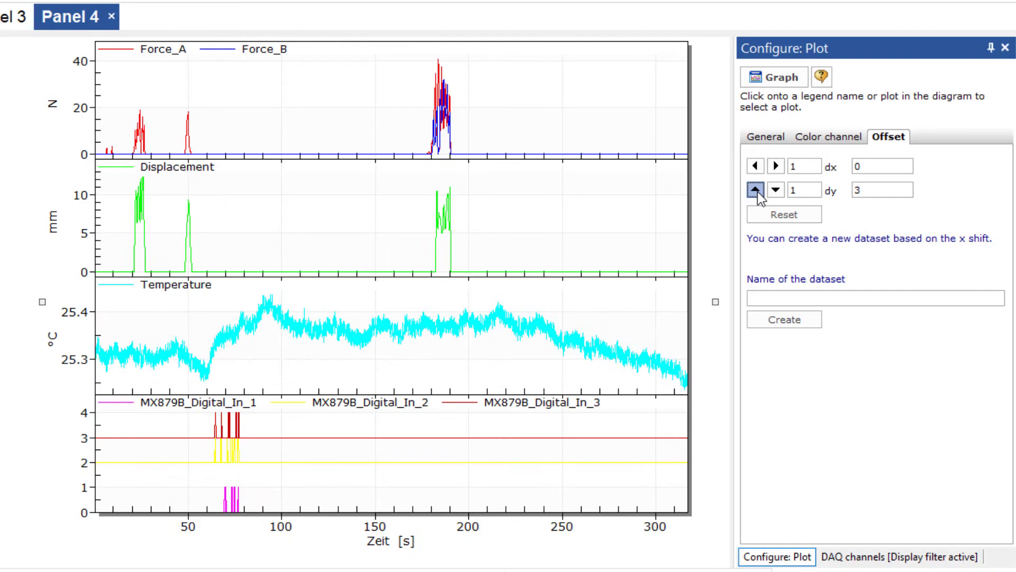
left_click(757, 191)
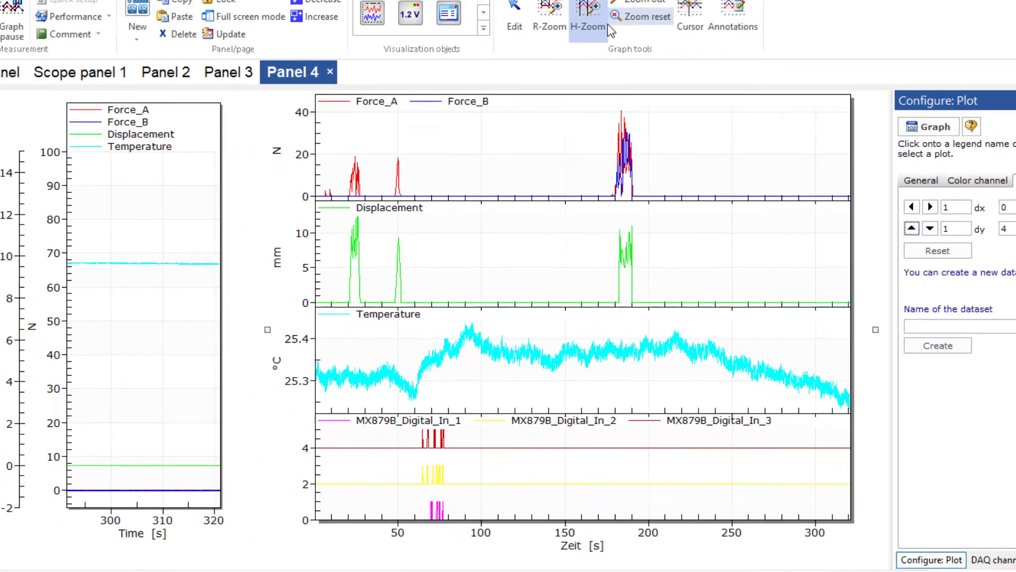
Zoom the time axis, then set a reference cursor at 21.82 s and a second at 26.34 s.
left_click_drag(395, 296, 445, 288)
left_click_drag(529, 286, 729, 318)
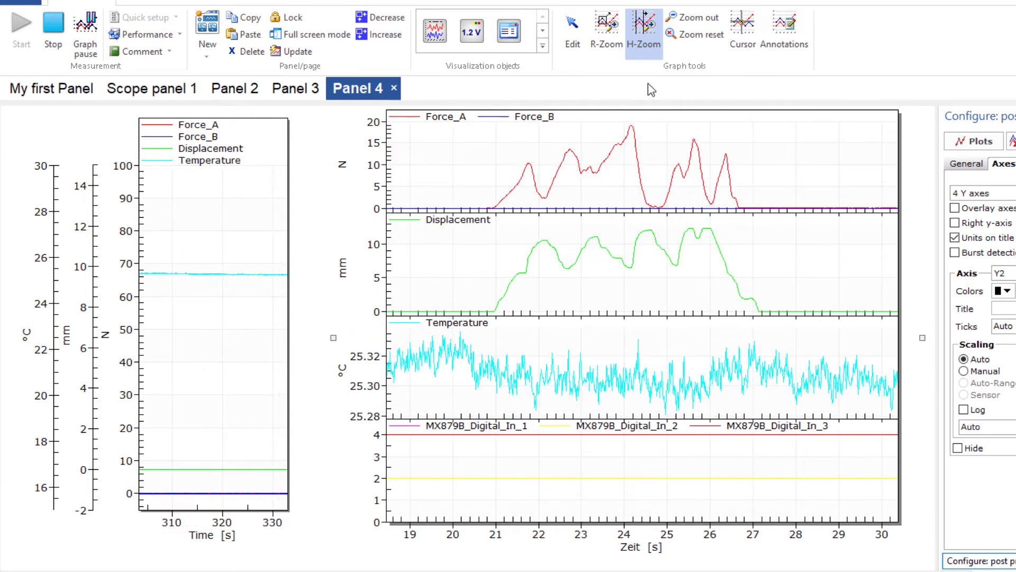
left_click(742, 29)
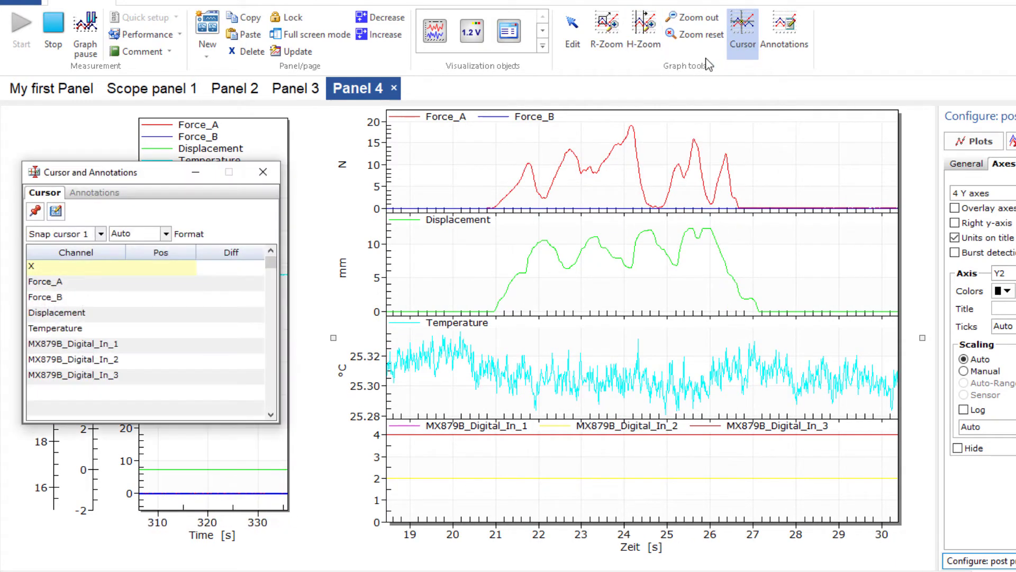
left_click(533, 168)
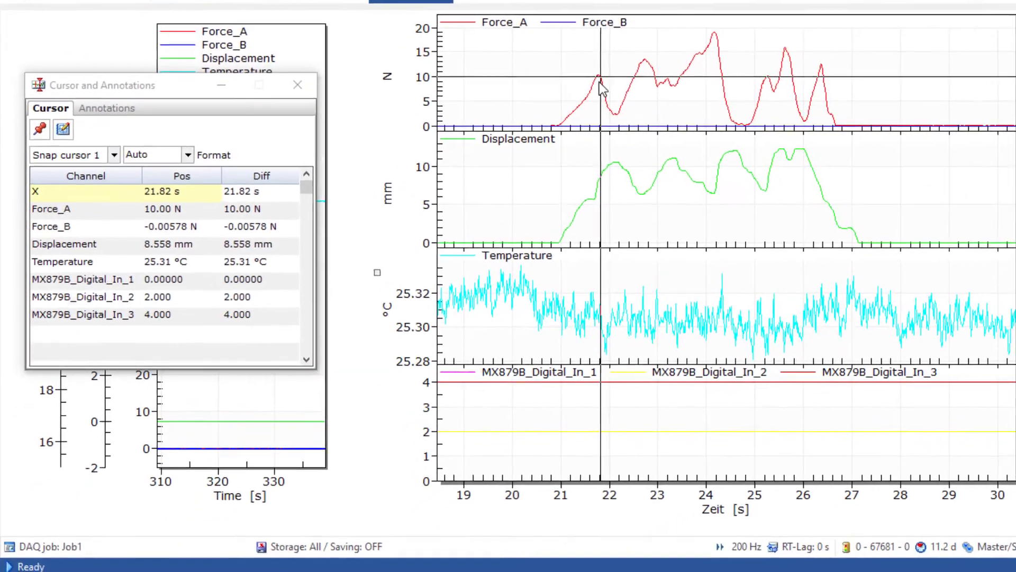
left_click(40, 121)
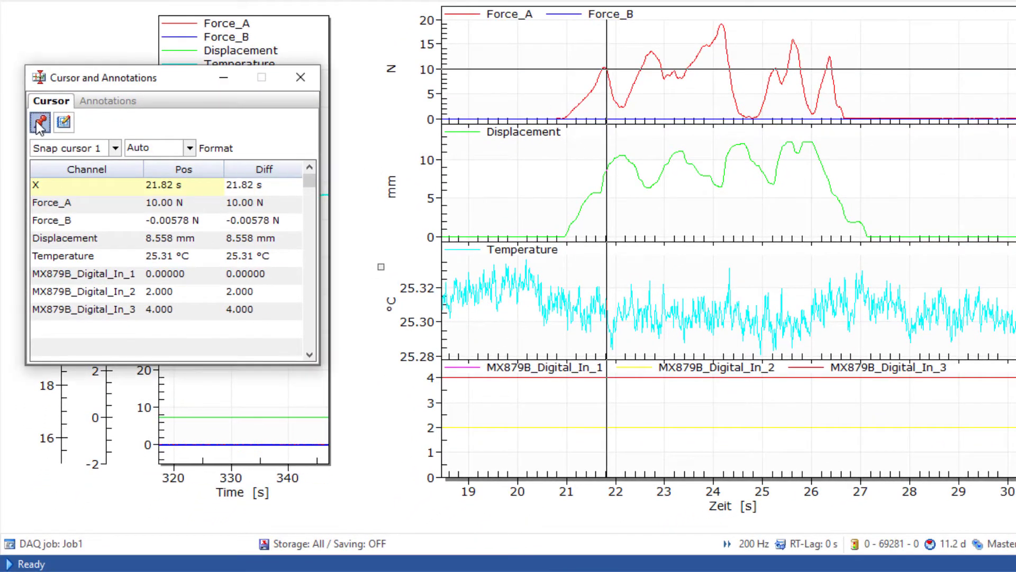
left_click(830, 61)
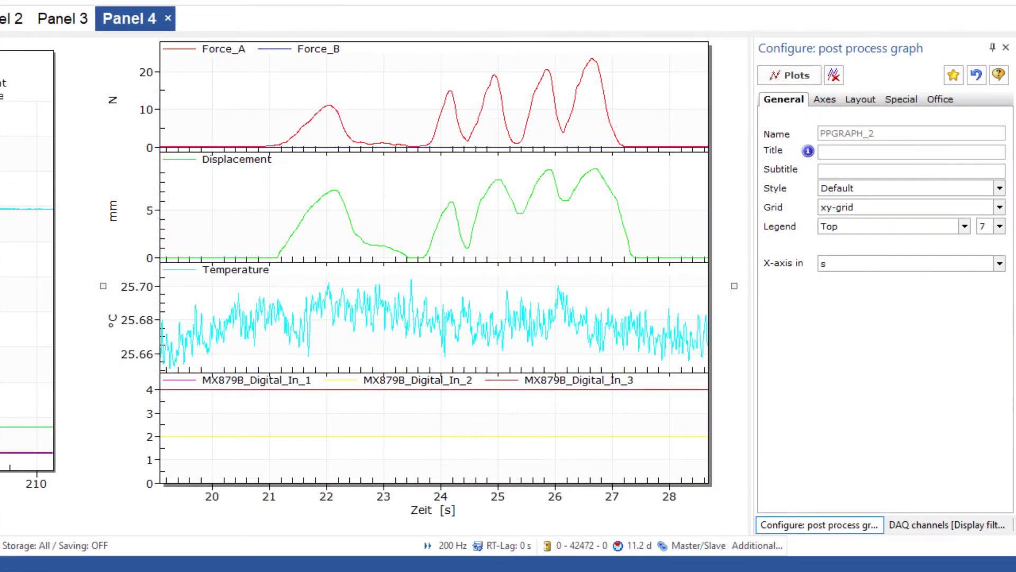
Cycle the time graph's colour style through Monochrome, pale and dark colours.
key("Down")
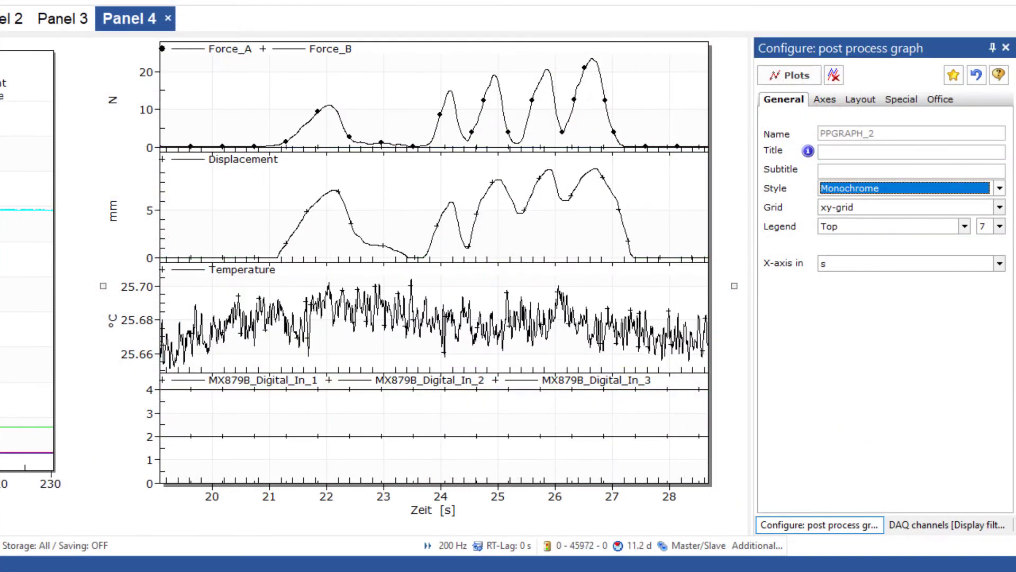
key("Down")
key("Down")
key("Down")
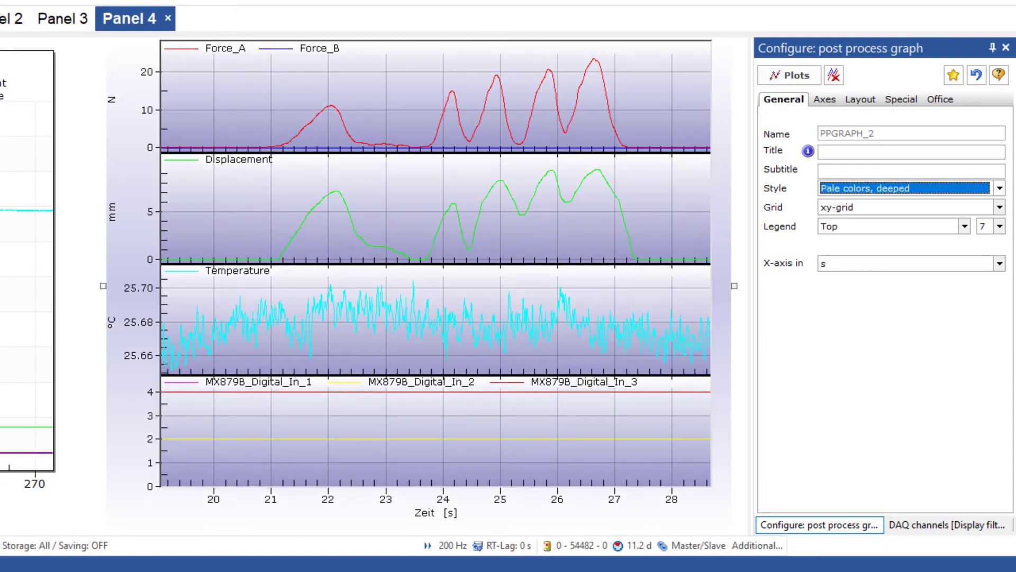
key("Down")
key("Down")
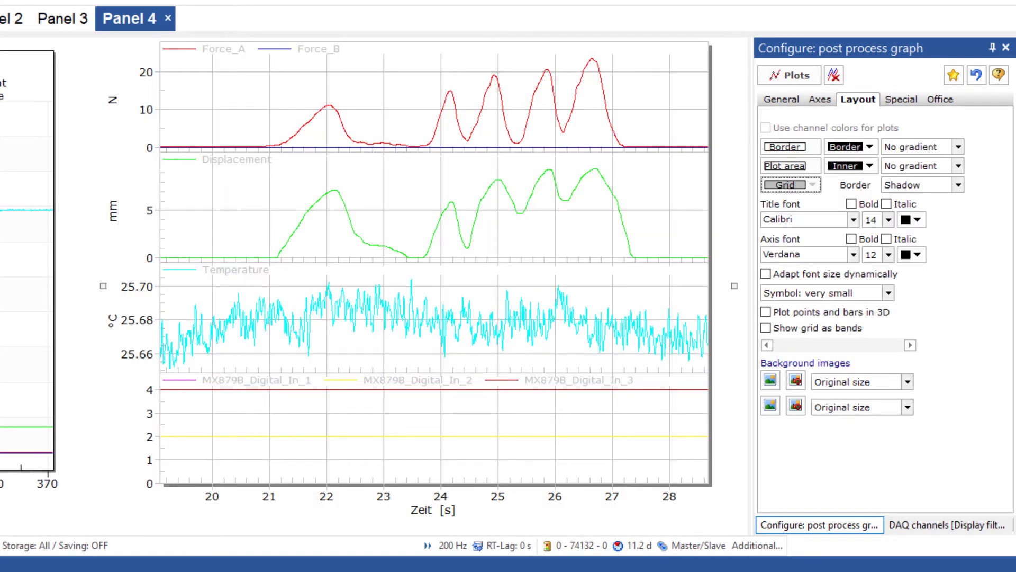
left_click(729, 339)
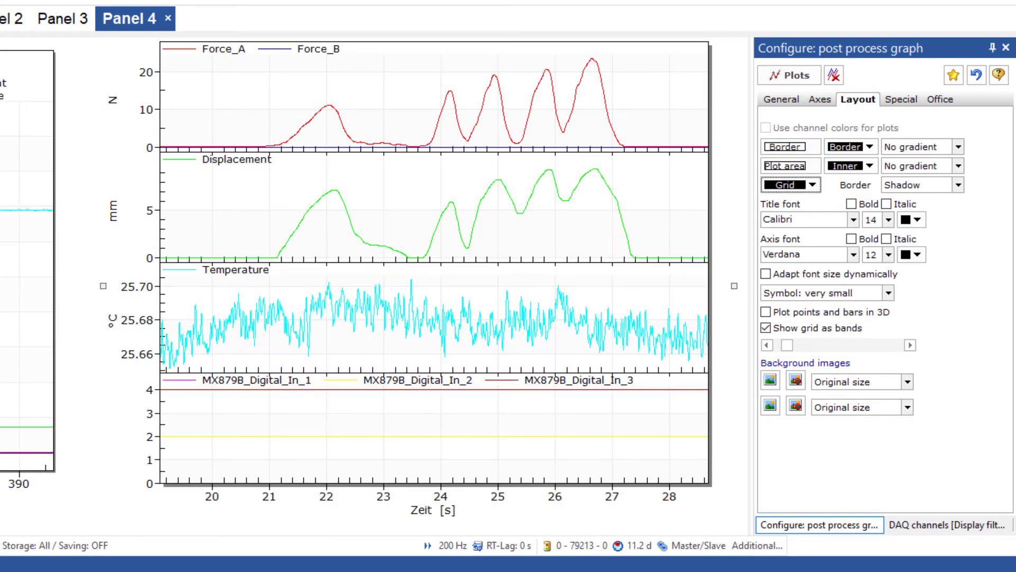
left_click(484, 240)
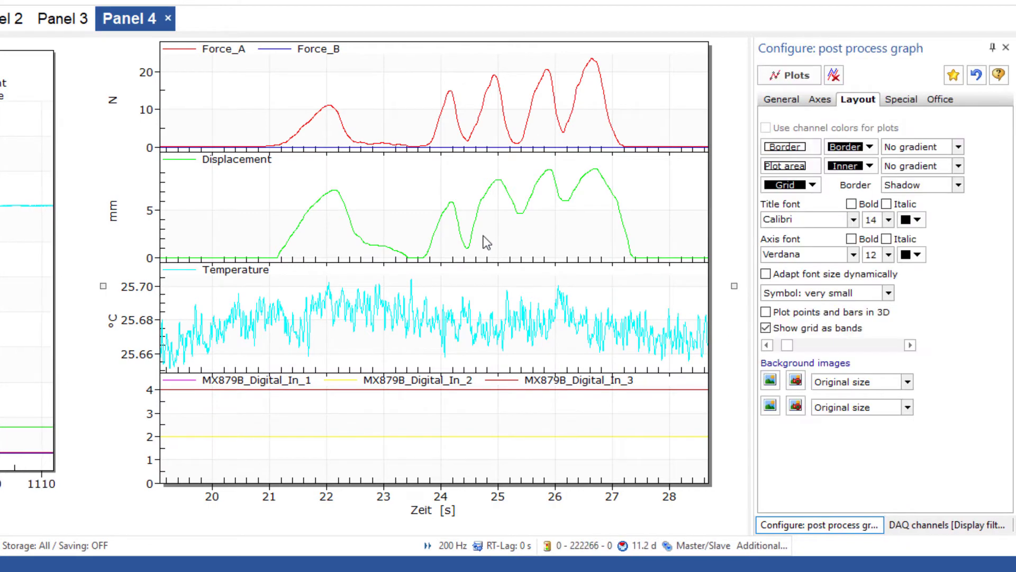
Save the graph settings as defaults, check them on a new graph, then restore original defaults.
left_click(953, 75)
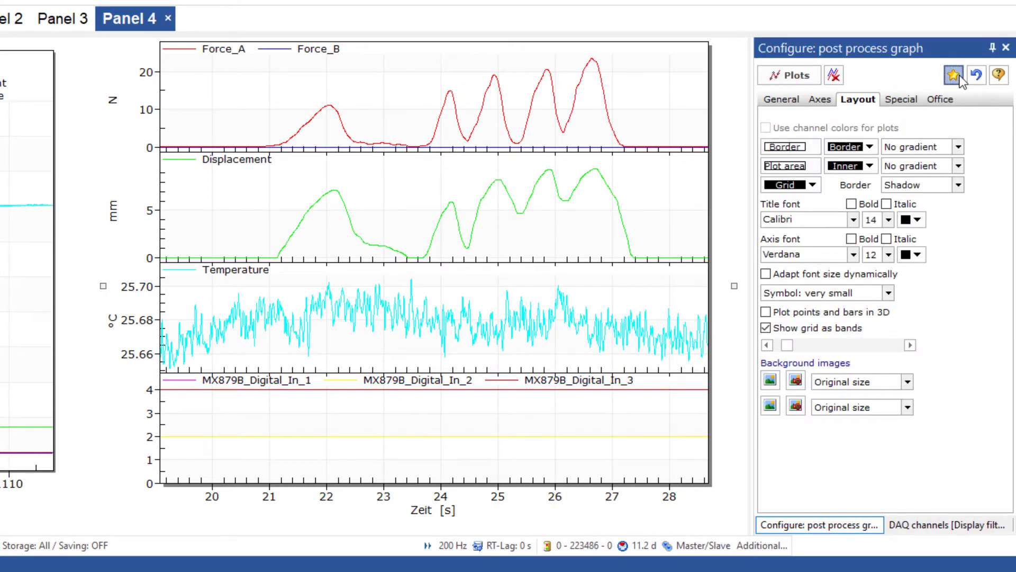
left_click(531, 279)
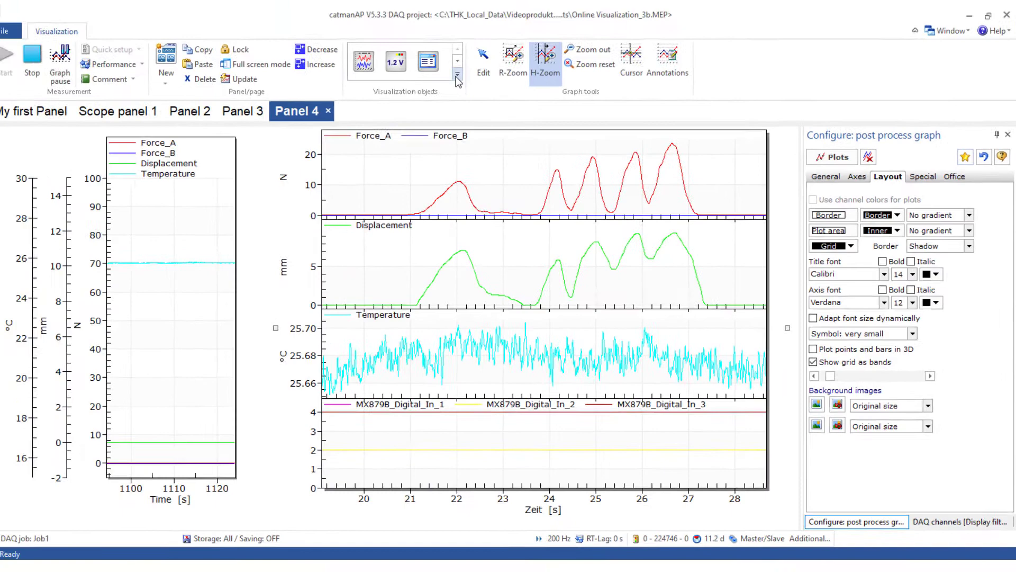
left_click(358, 0)
left_click(247, 242)
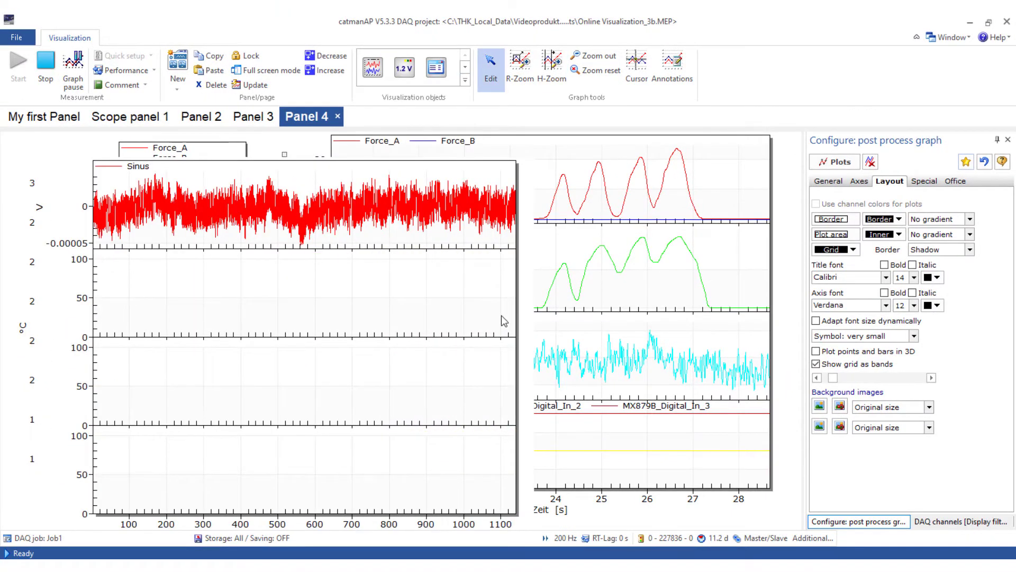
left_click(983, 163)
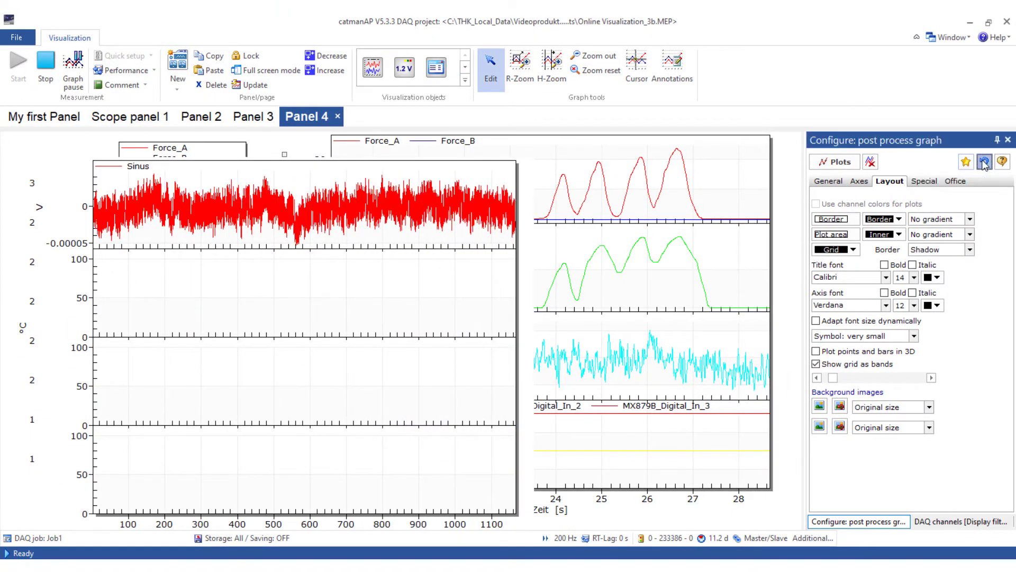
left_click(593, 304)
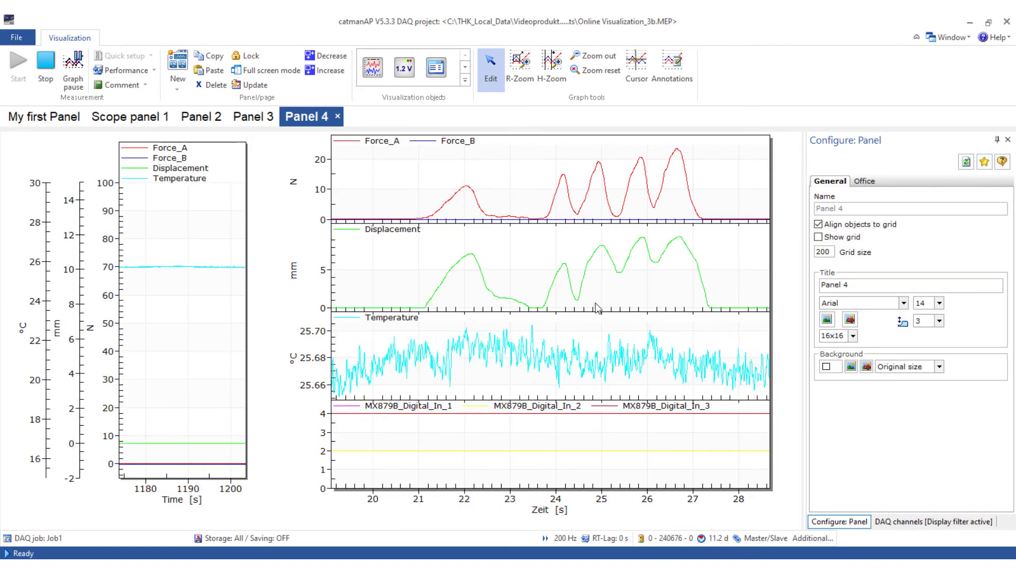
Inspect the time graph's Export graph dialog, then cancel without exporting.
right_click(597, 307)
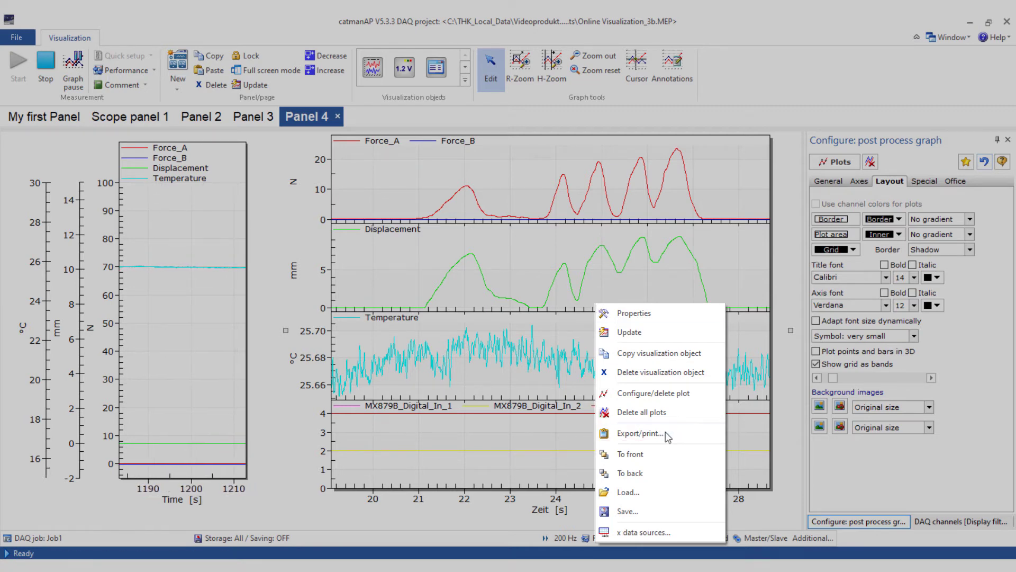
left_click(604, 433)
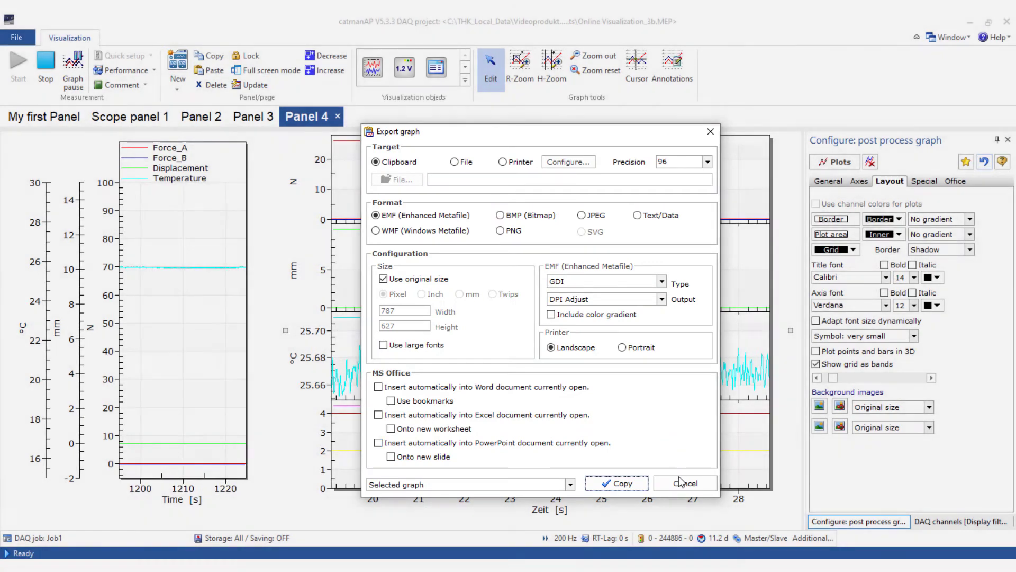
left_click(681, 482)
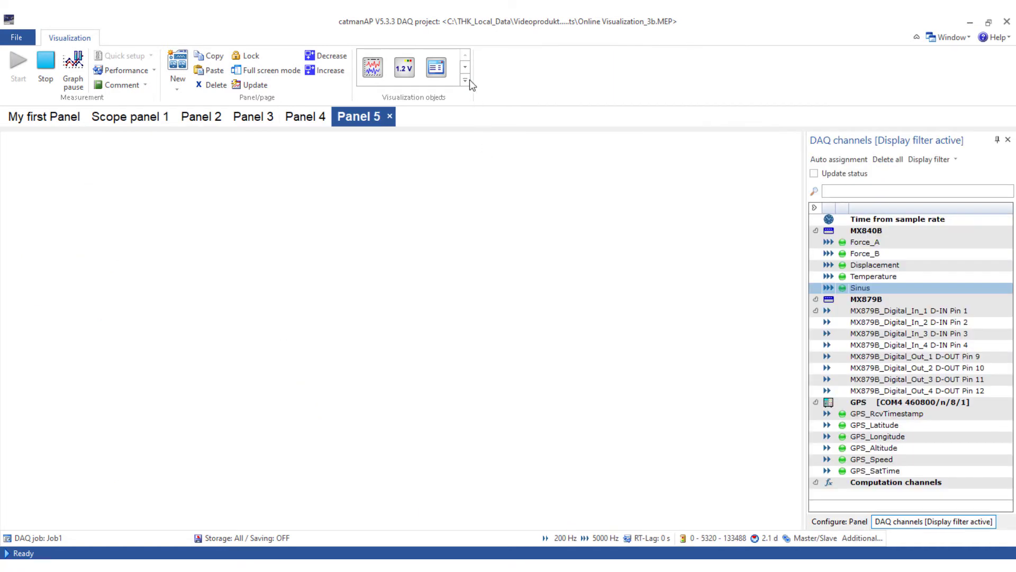
Insert a frequency spectrum graph on Panel 5, widen it and plot the Sinus channel.
left_click(467, 80)
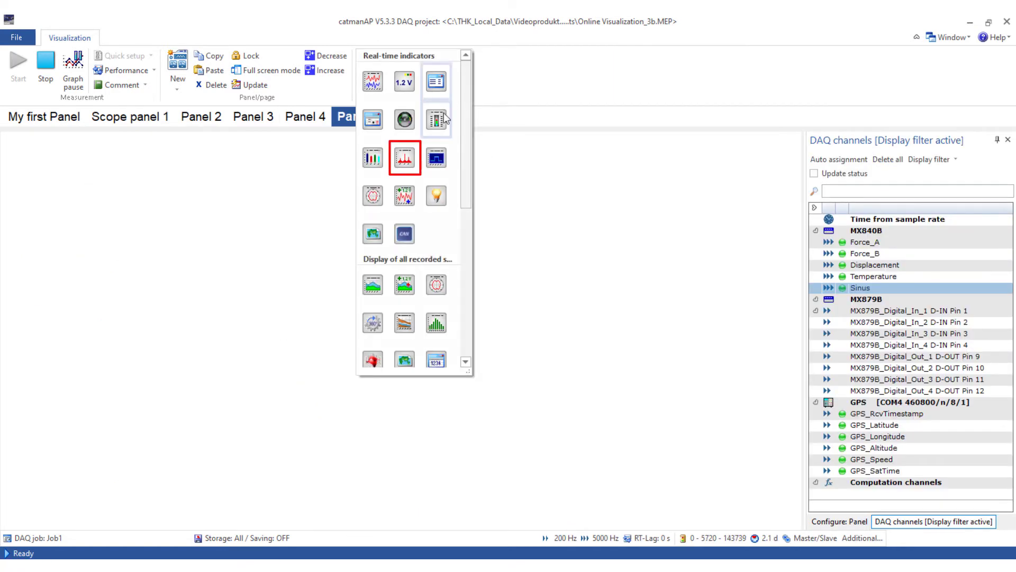
left_click(411, 166)
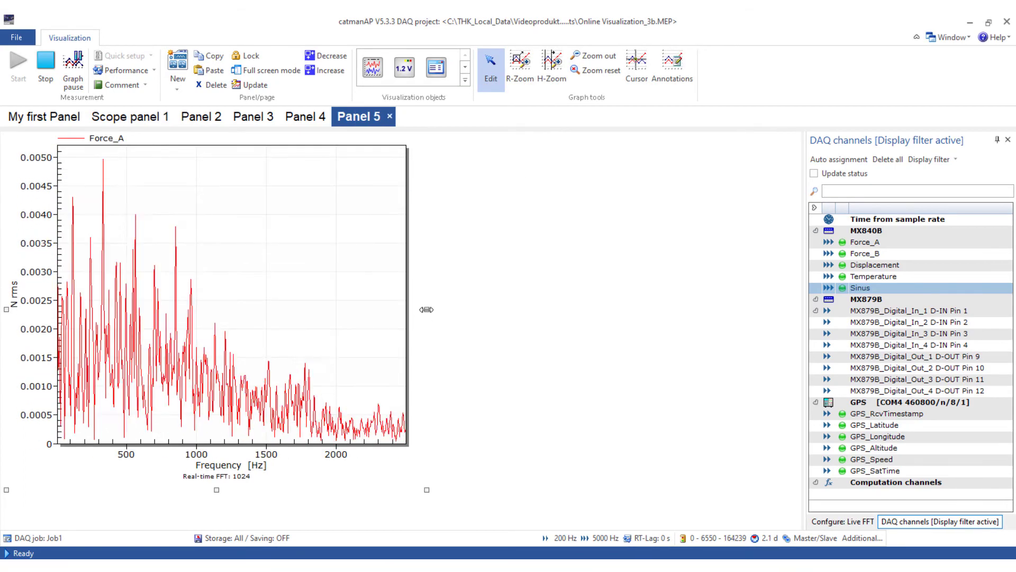
left_click_drag(426, 329, 533, 328)
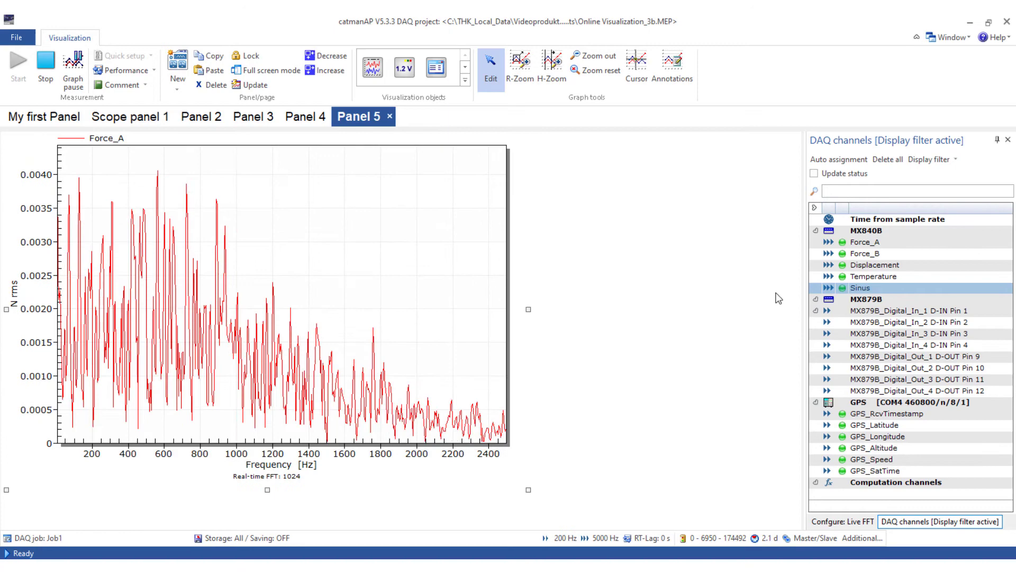
left_click_drag(860, 287, 144, 159)
Set the FFT to 4096 points, Hanning window, and peak detection with threshold 1.
left_click(831, 522)
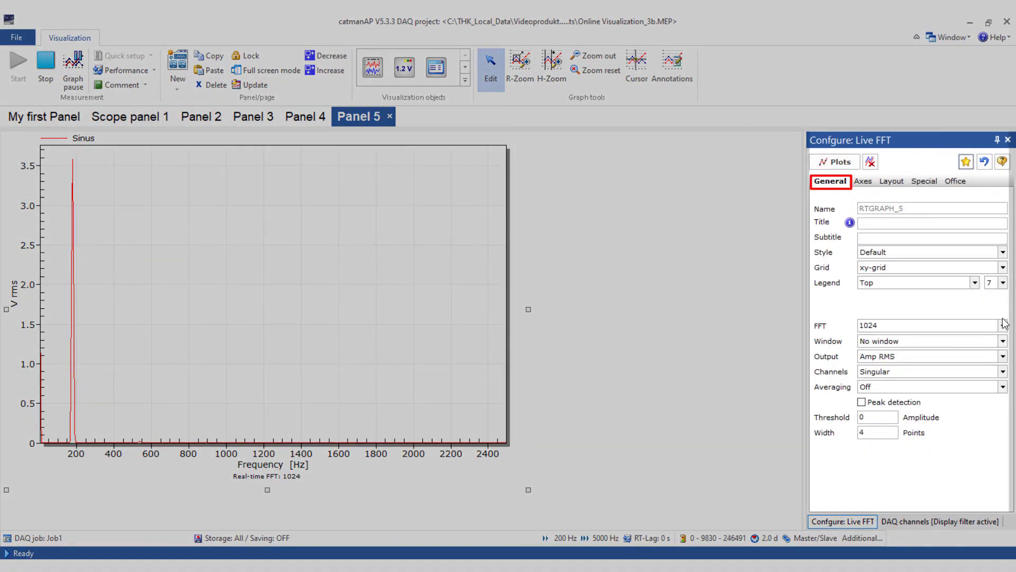
left_click(1004, 326)
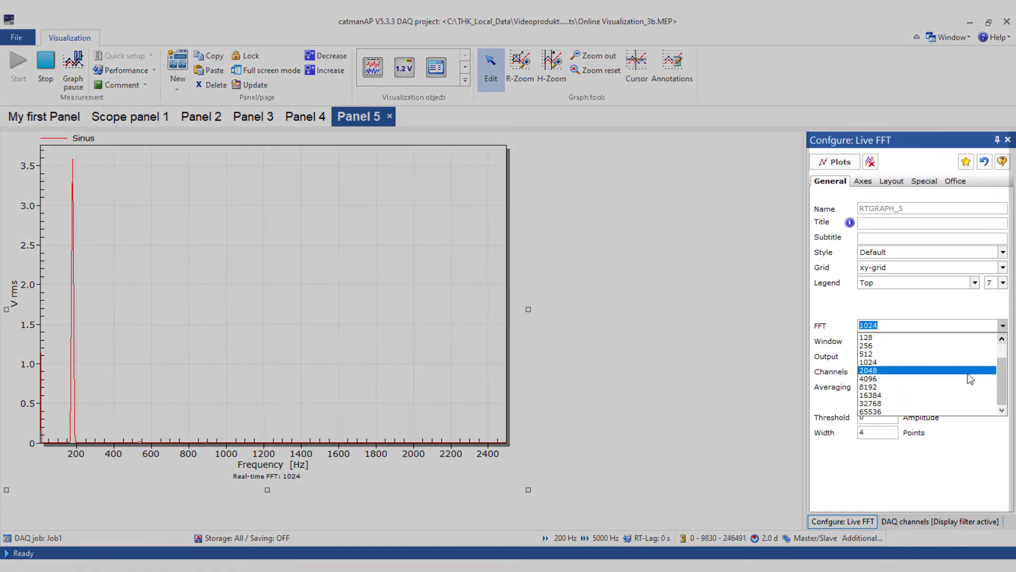
left_click(964, 382)
left_click(1002, 341)
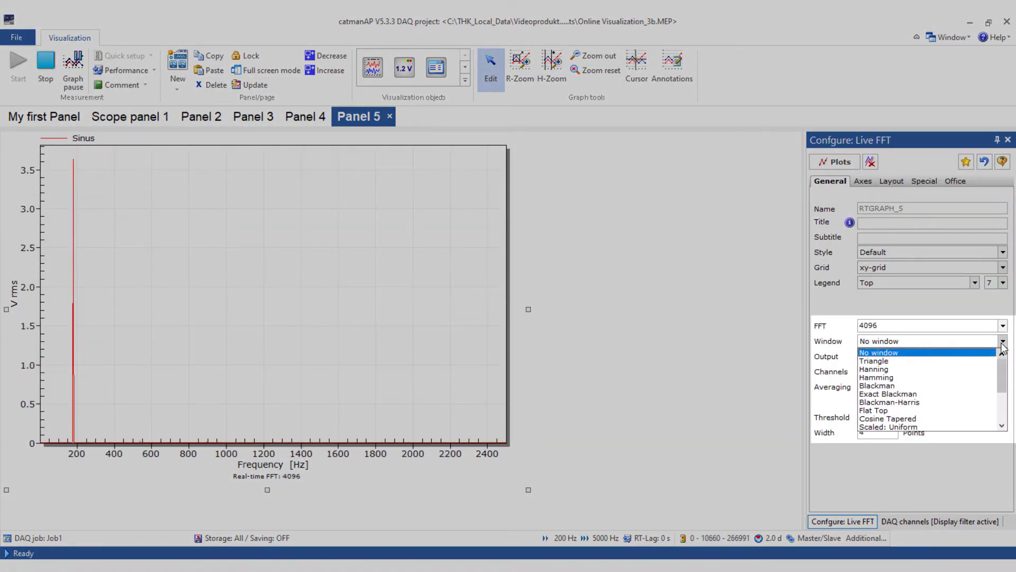
left_click(965, 372)
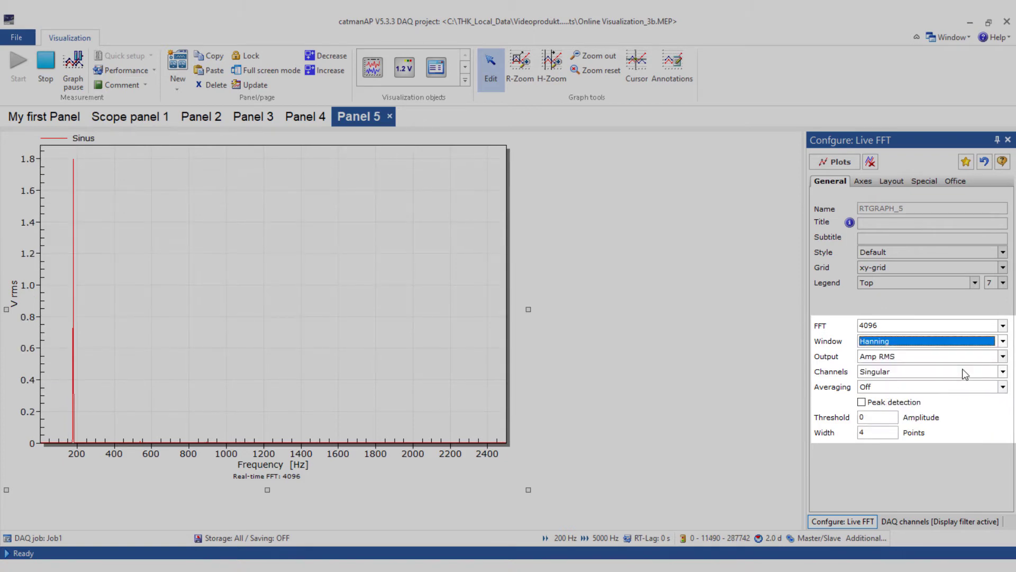
left_click(862, 402)
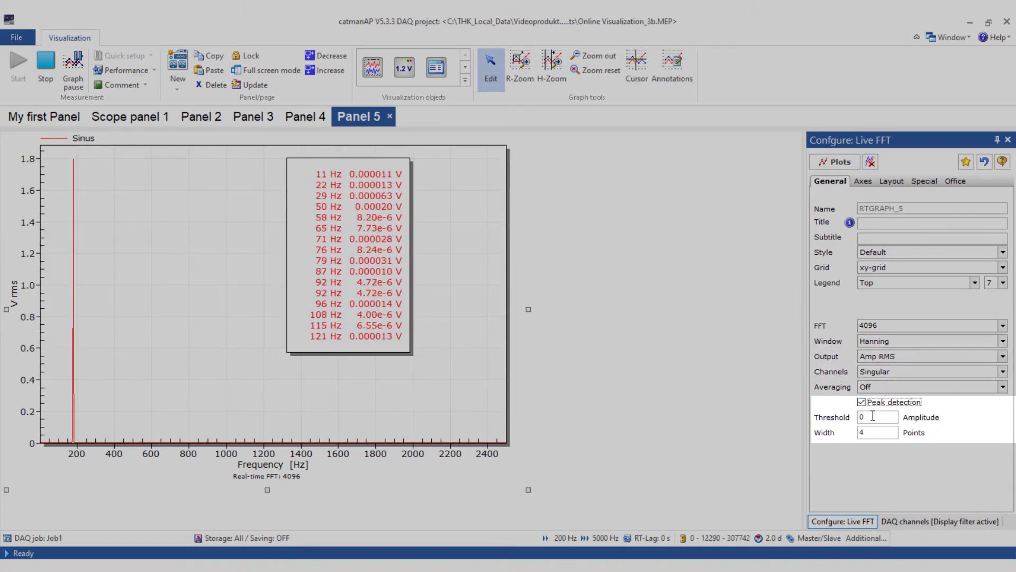
double_click(873, 416)
type("1")
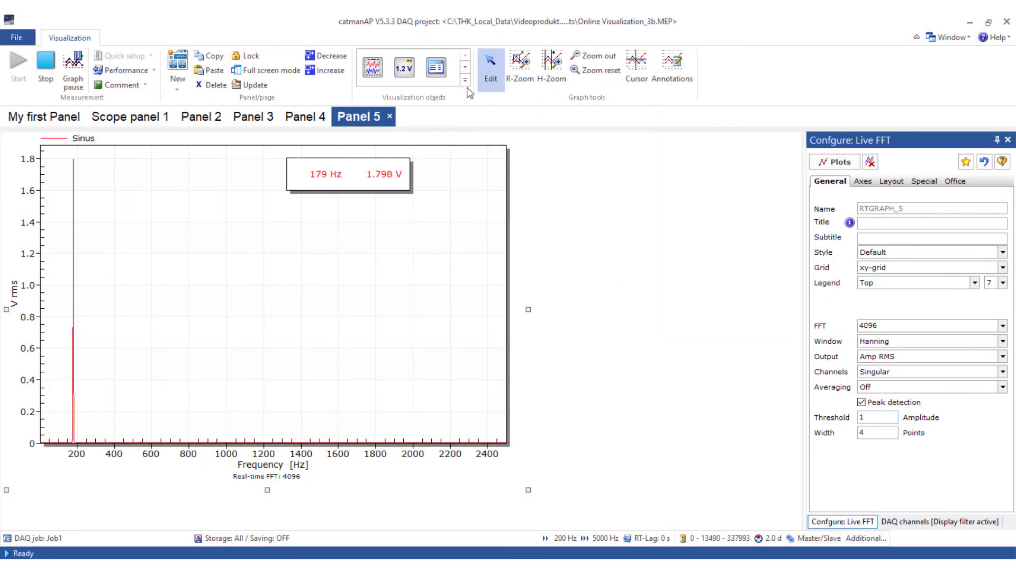
left_click(465, 81)
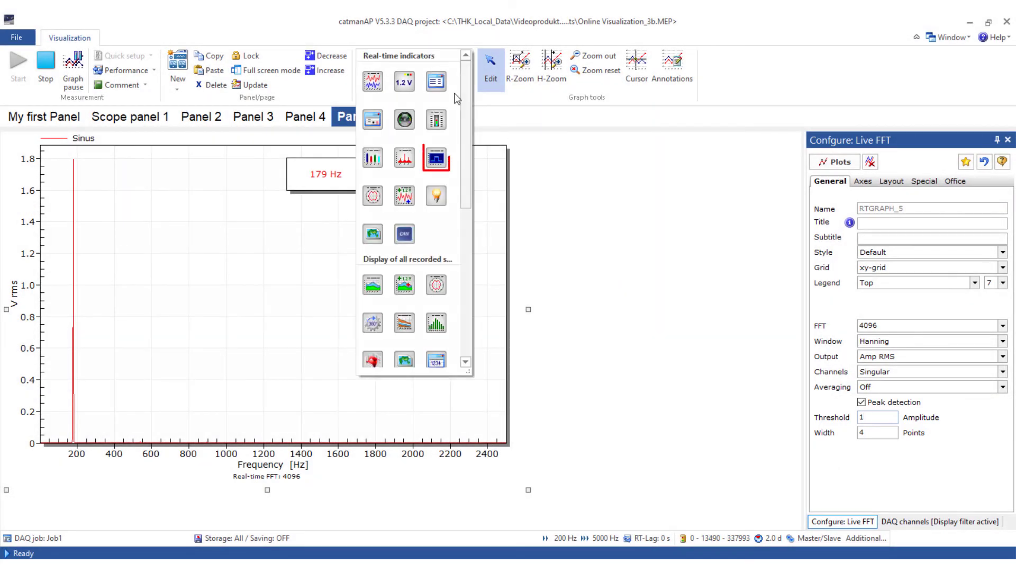
Add a Sinus spectrogram beside the FFT graph on Panel 5, then create Panel 6.
left_click(438, 159)
left_click_drag(227, 173, 675, 155)
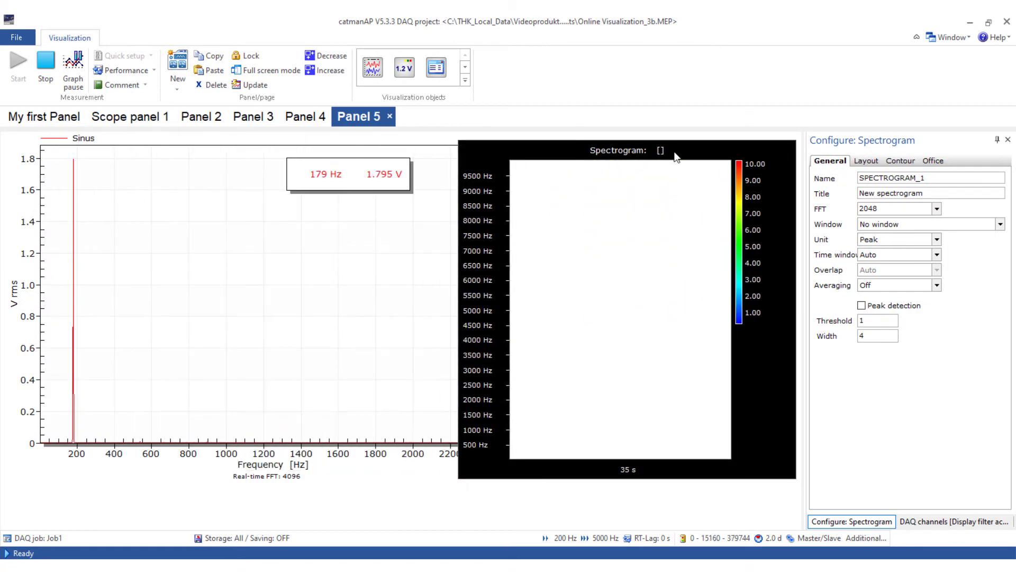
left_click_drag(459, 310, 540, 309)
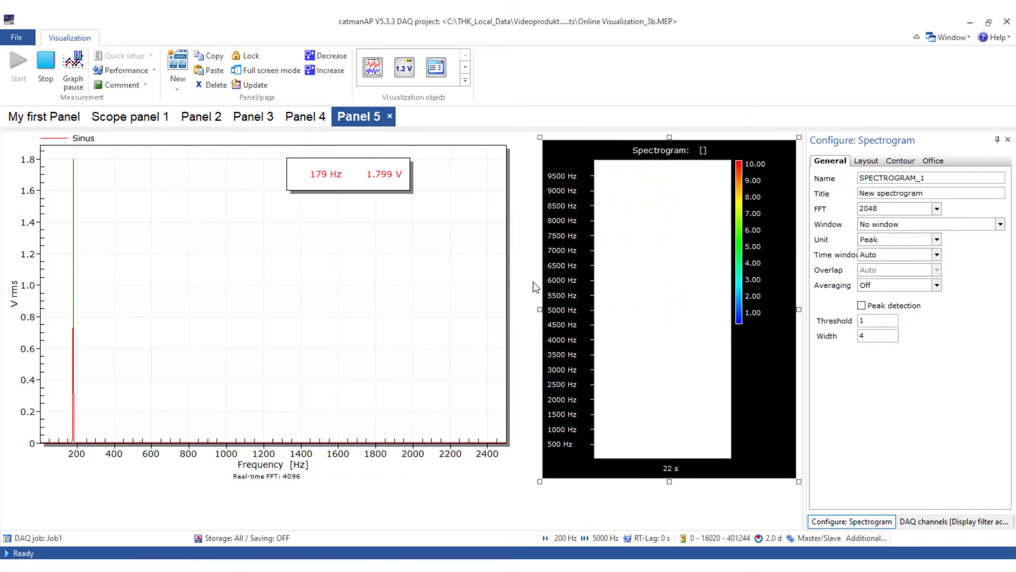
left_click(926, 523)
left_click_drag(882, 289, 651, 281)
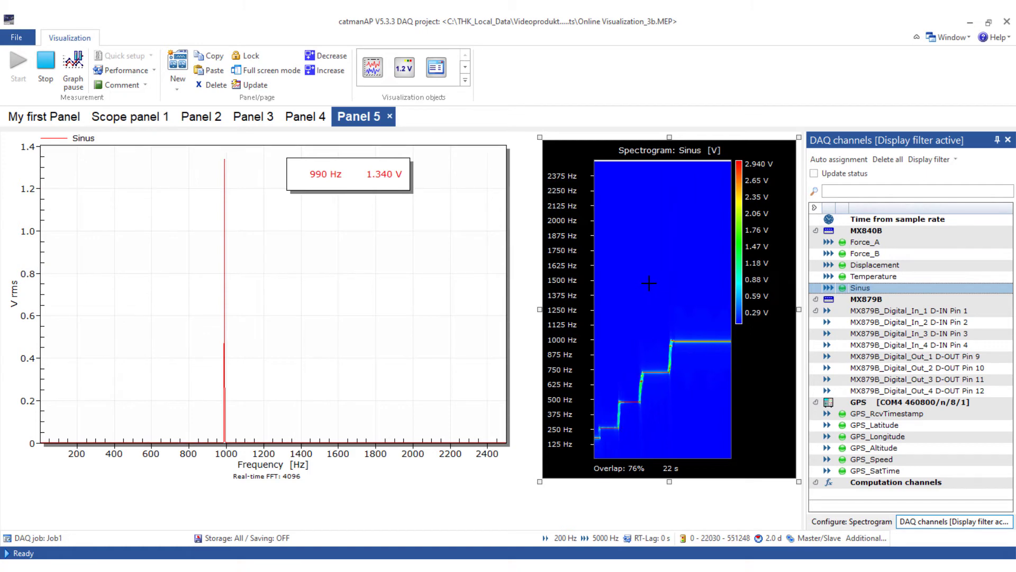
left_click(180, 66)
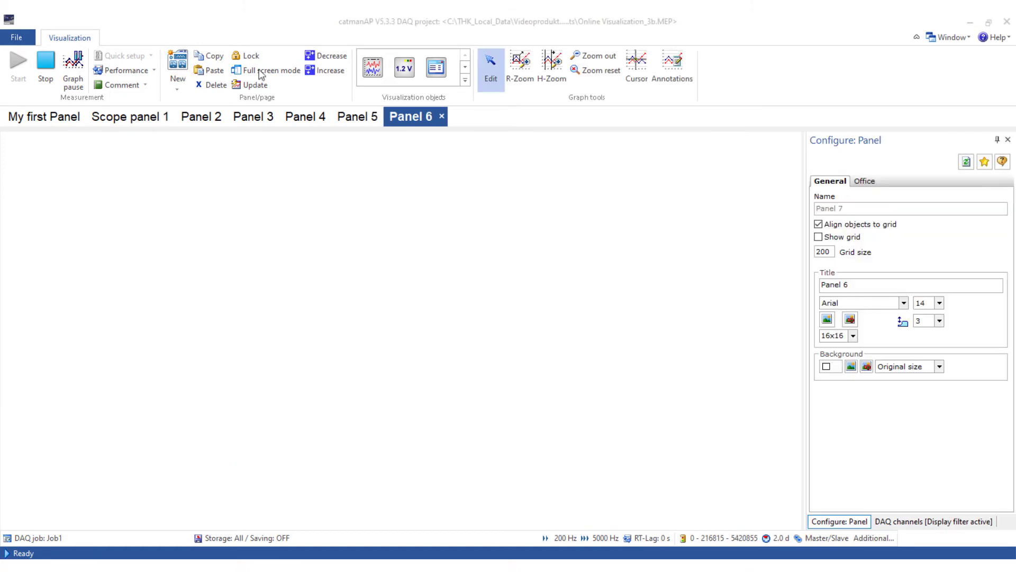
Insert a GPS position map with automatic GPS channels at zoom level 7, then create Panel 7.
left_click(465, 80)
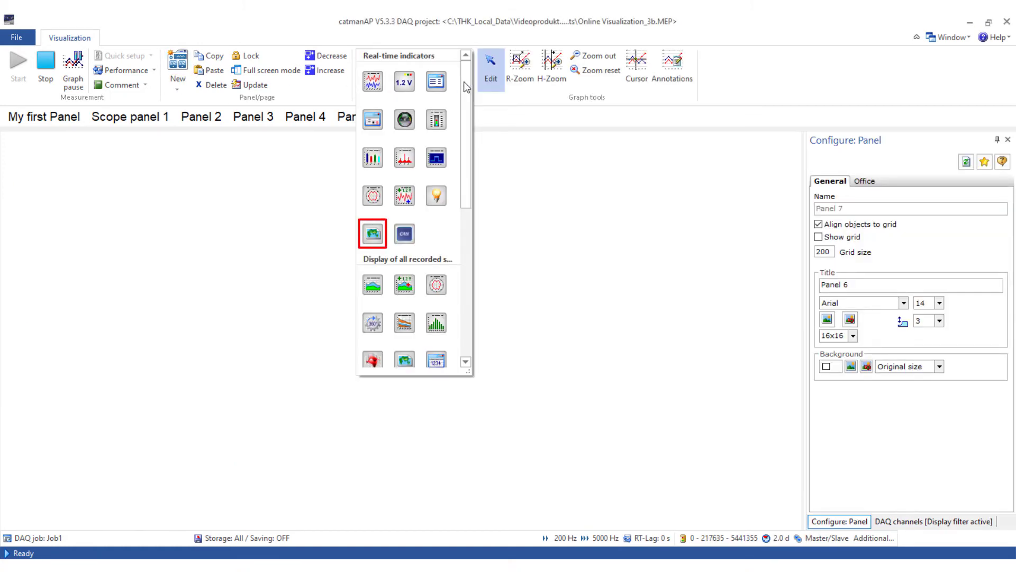
left_click(374, 233)
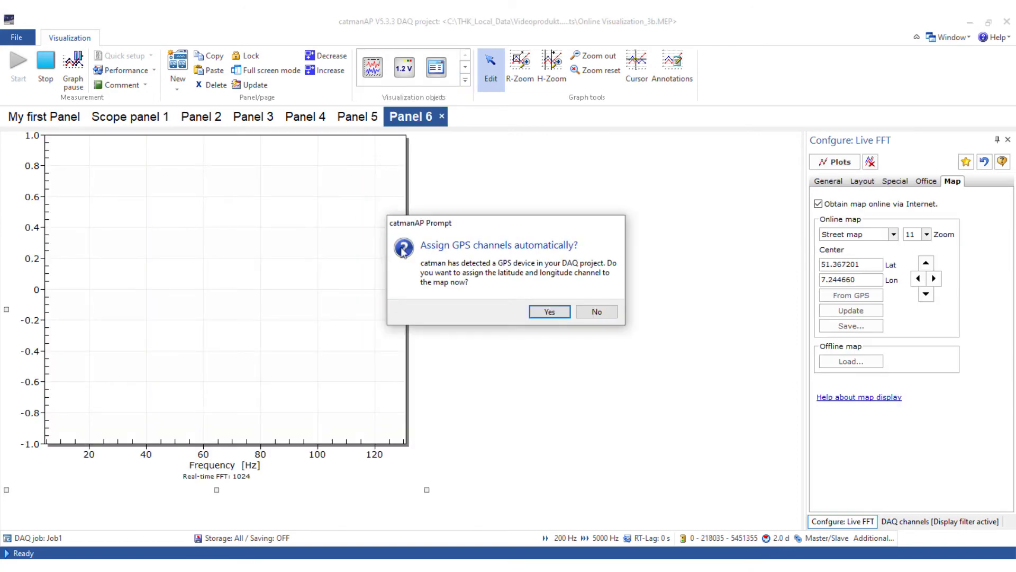
left_click(535, 312)
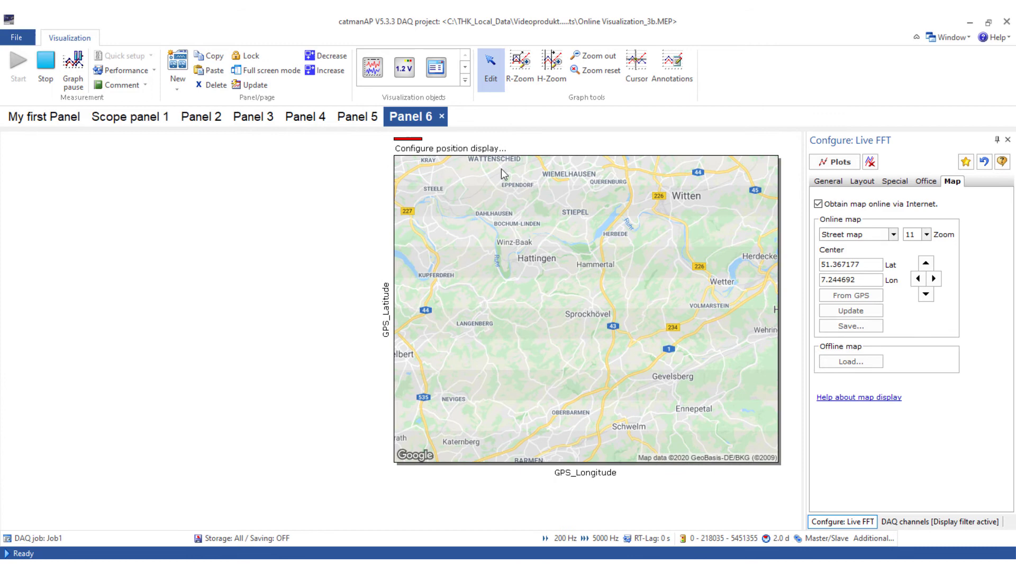
left_click(927, 235)
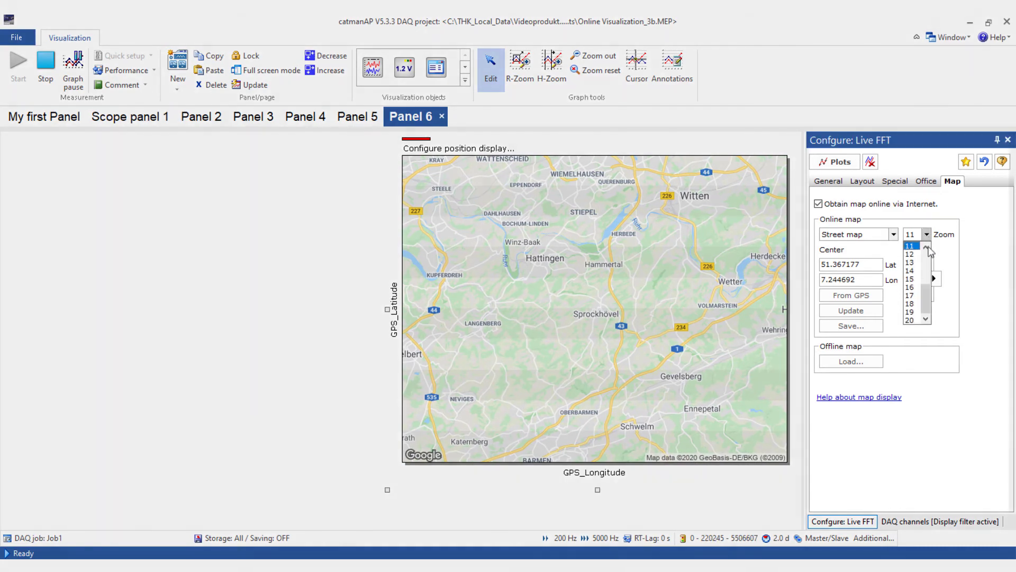
scroll(927, 247, "up", 2)
left_click(914, 246)
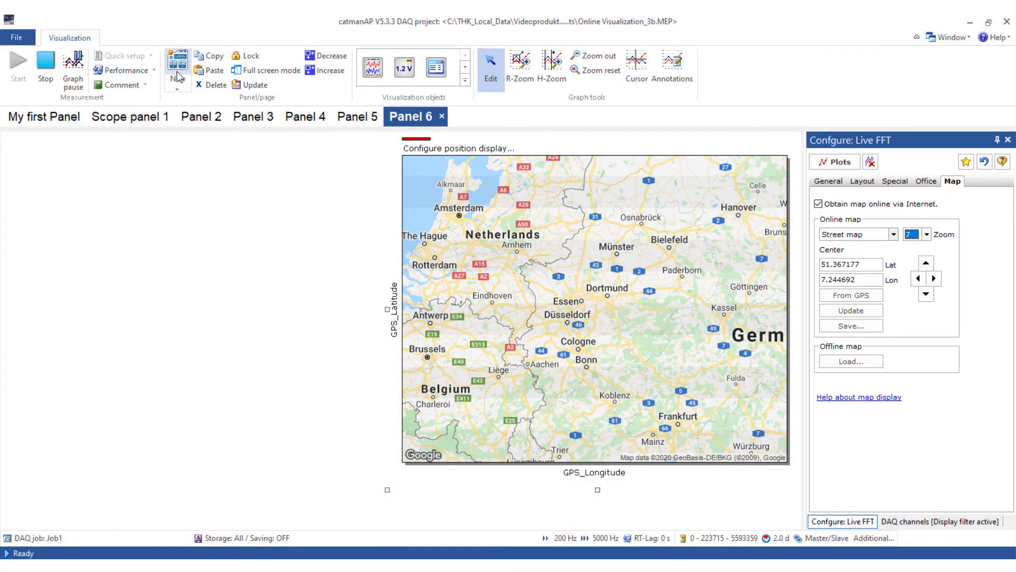
left_click(180, 72)
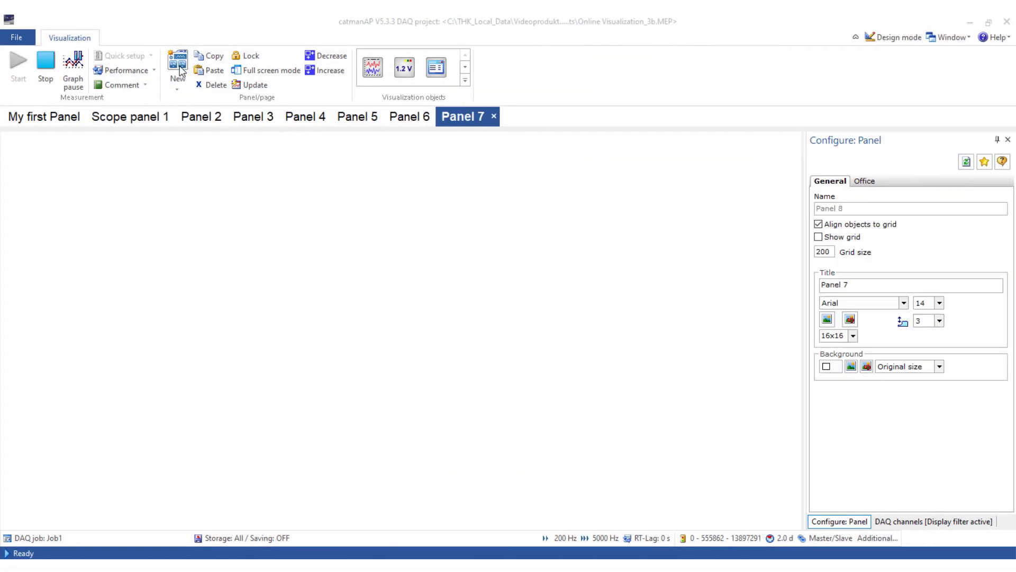
Add an on/off switch labelled Pump linked to MX879B_Digital_Out_1, then insert a slider controller.
left_click(466, 81)
mouse_move(469, 85)
left_mouse_down()
mouse_move(476, 185)
mouse_move(468, 246)
left_mouse_up()
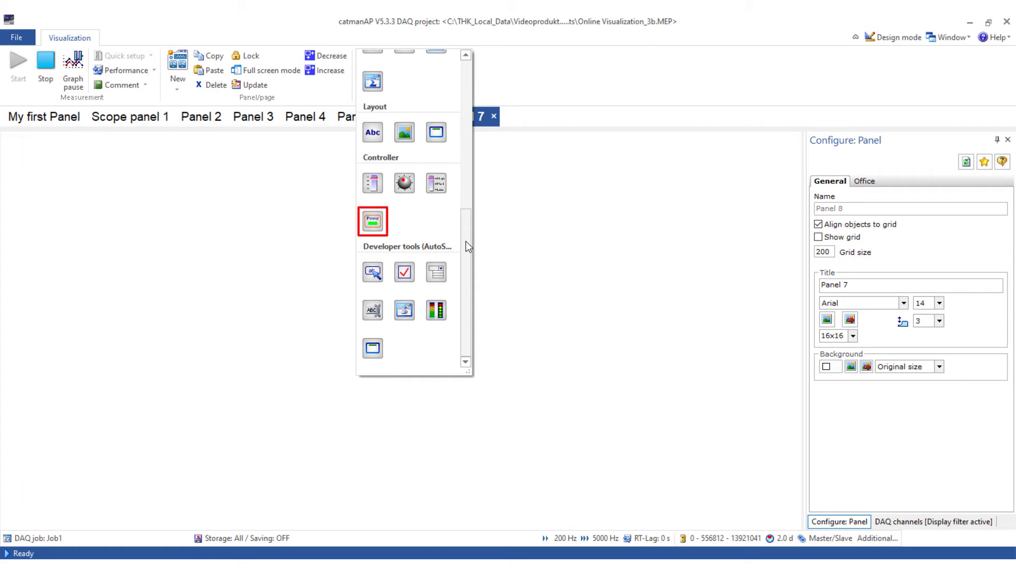
left_click(375, 226)
left_click_drag(31, 144, 736, 184)
double_click(872, 213)
type("Pump")
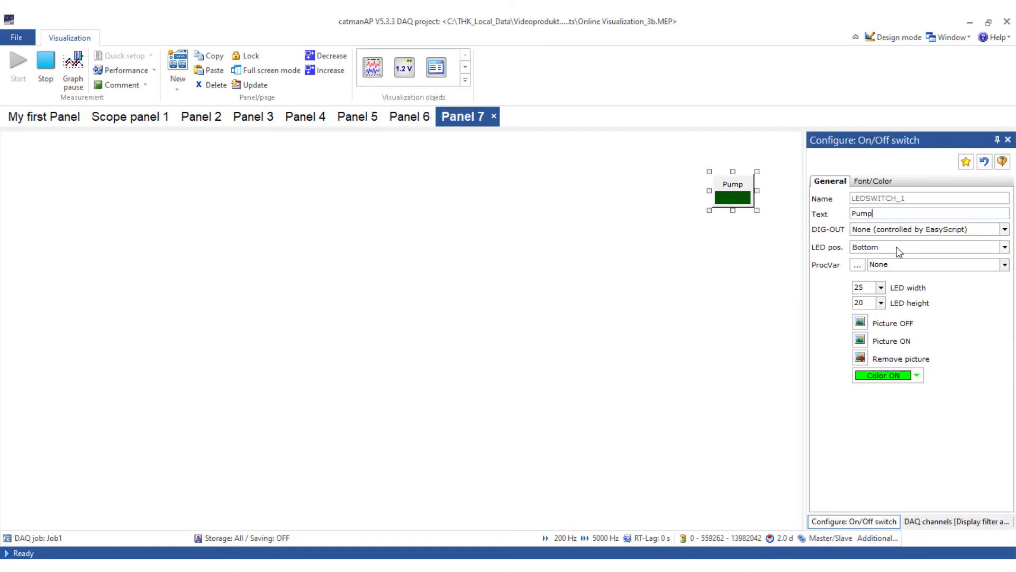
left_click(1005, 229)
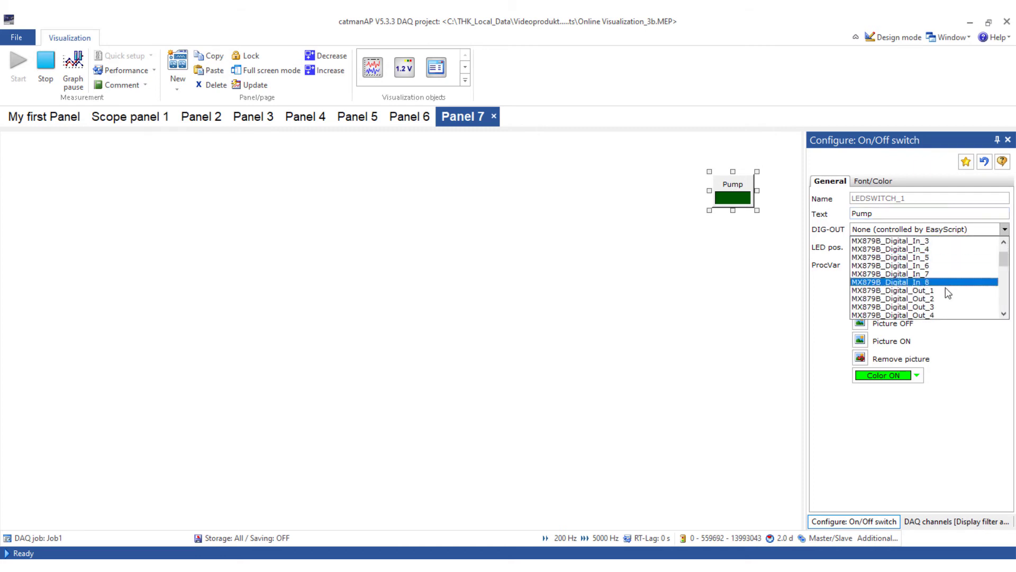
left_click(900, 284)
left_click(466, 81)
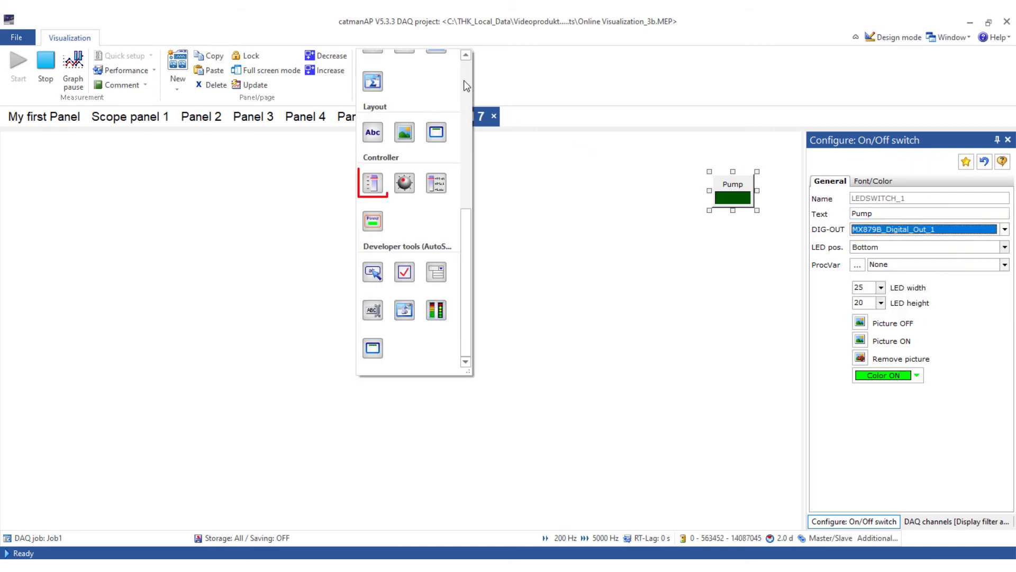
left_click(373, 183)
Move the slider right, title it Speed and link it to MX879B A-OUT 1.
left_click_drag(141, 186, 774, 254)
left_click(851, 223)
type("Speed")
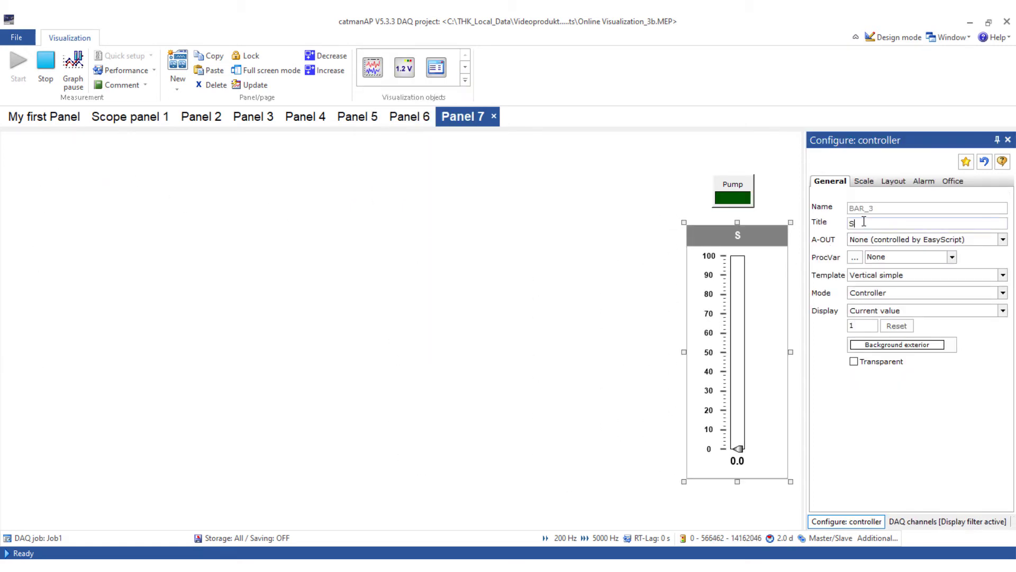
left_click(1003, 240)
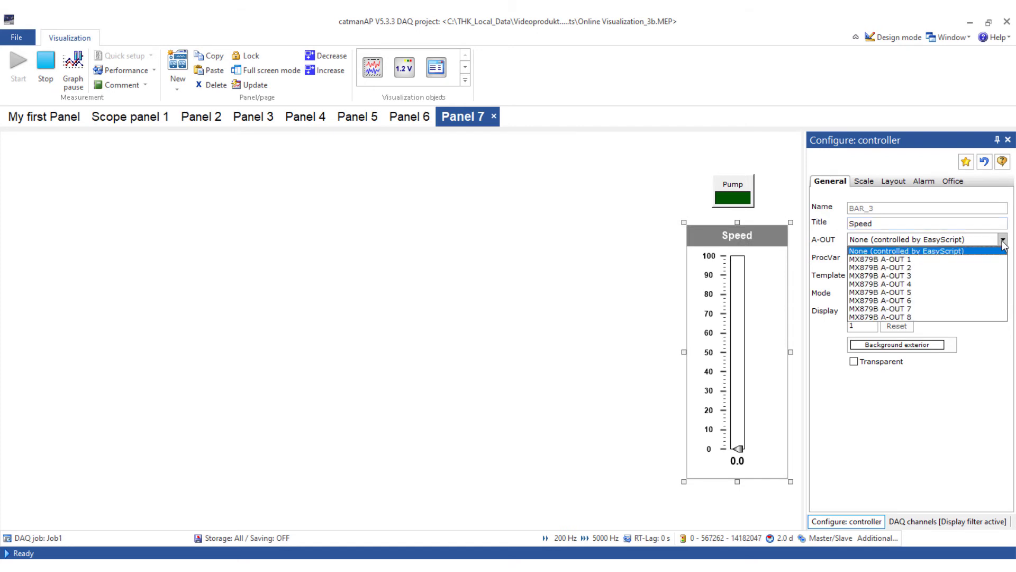
left_click(977, 256)
Scale the slider to a maximum of 1000 with an A-Out factor of 0,01.
left_click(871, 183)
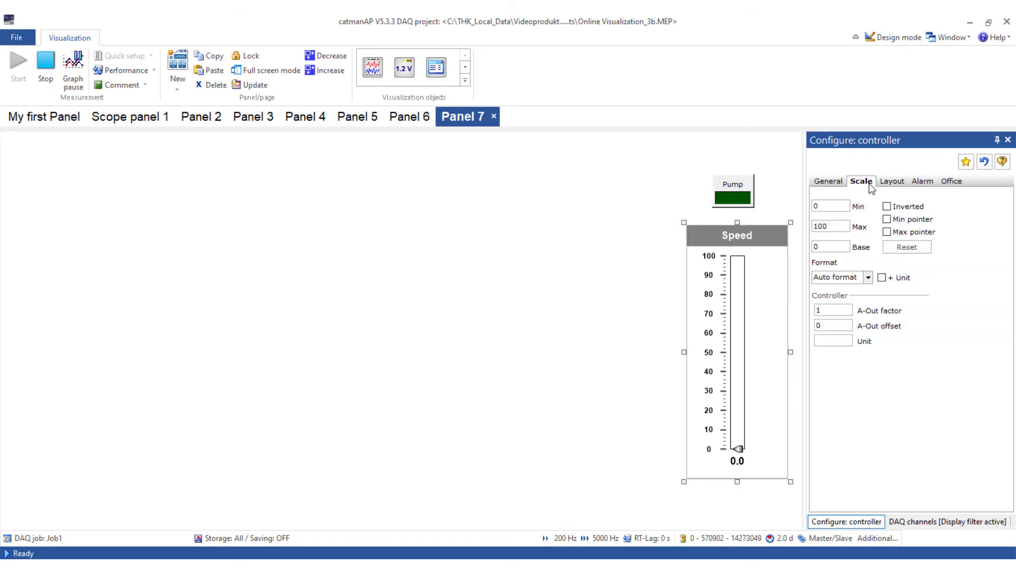
left_click(845, 225)
left_click(848, 309)
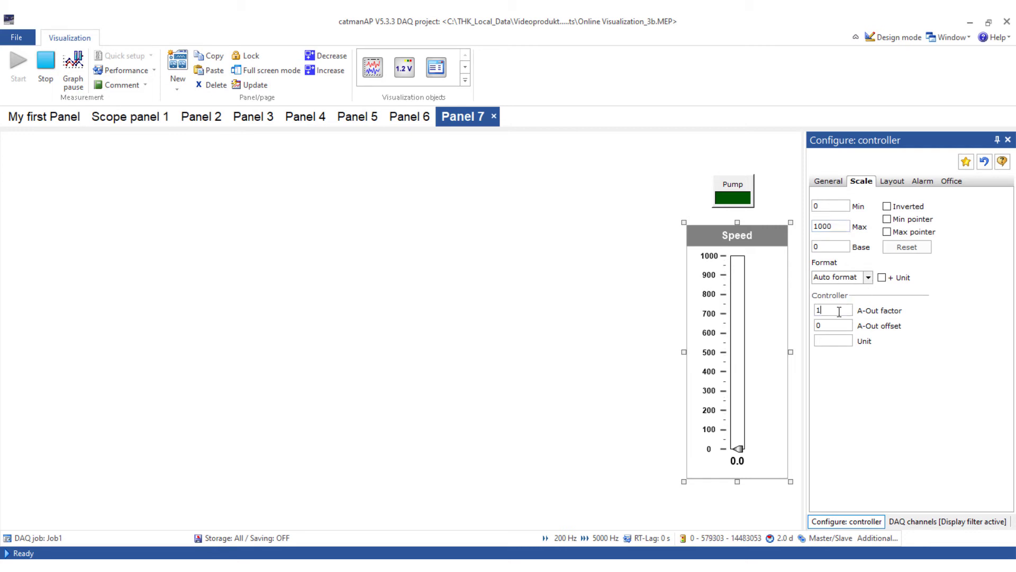
type("0,01")
Insert a command button at the panel's upper right captioned Stop DAQ.
left_click(466, 80)
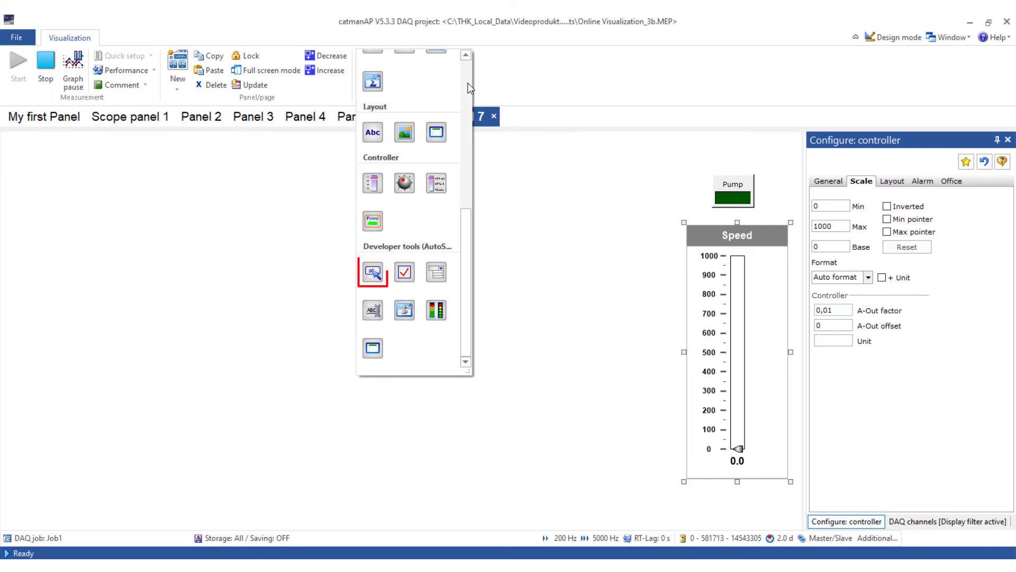
left_click(377, 280)
left_click_drag(85, 157, 659, 157)
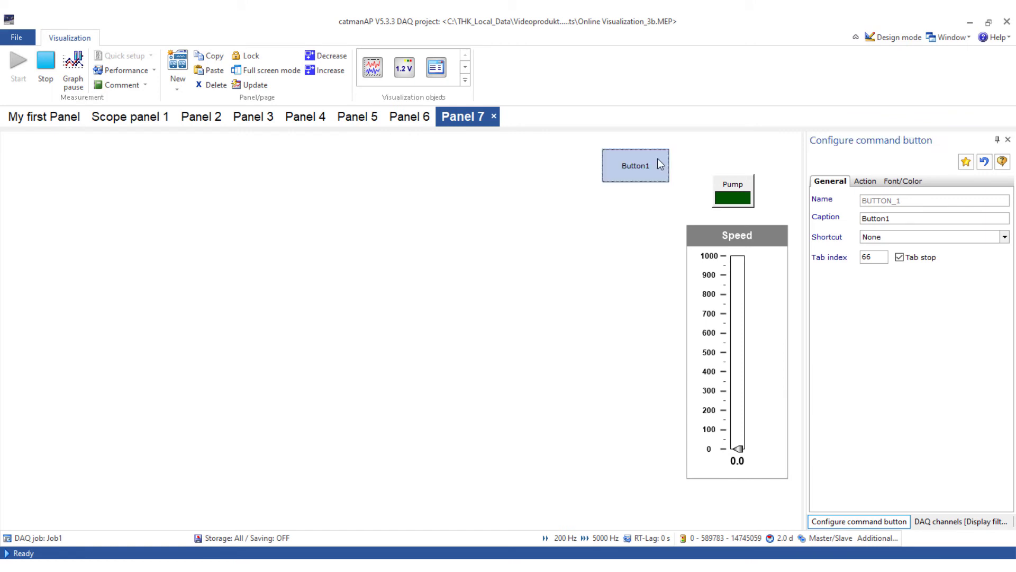
double_click(895, 218)
type("Stop DAQ")
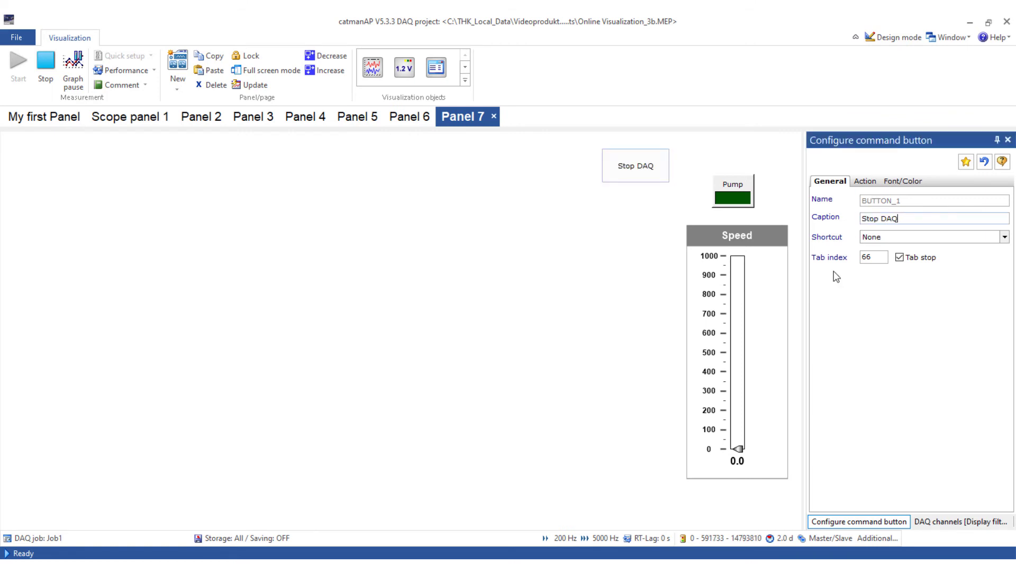
Assign the predefined Stop DAQ job action to the button.
left_click(866, 181)
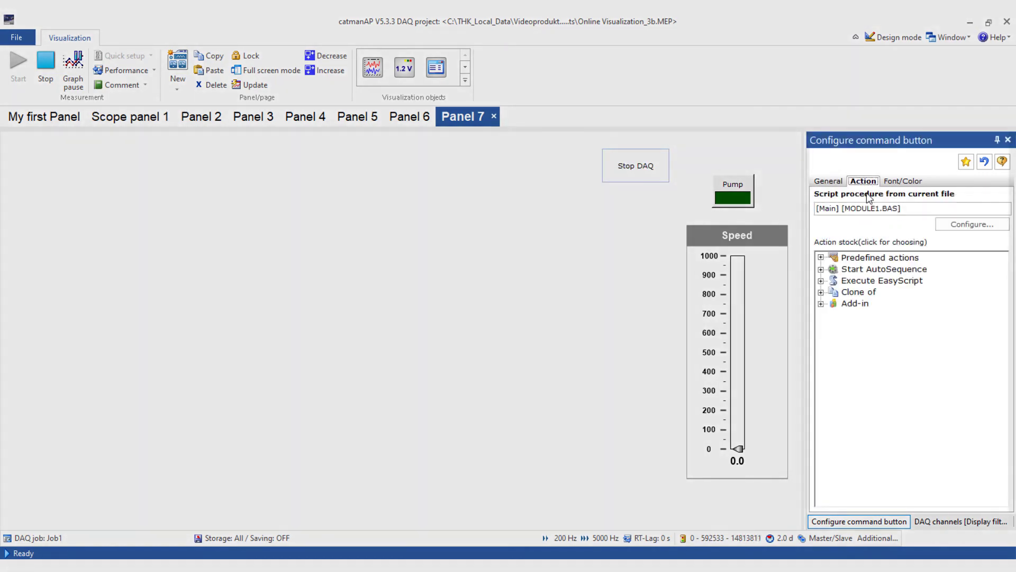
left_click(821, 257)
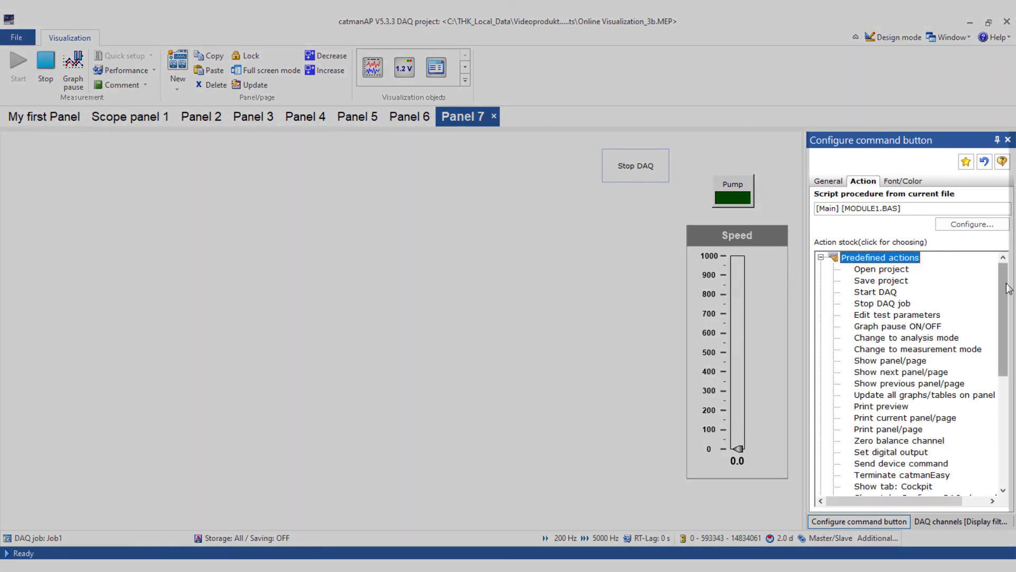
mouse_move(1007, 289)
left_mouse_down()
mouse_move(1012, 400)
mouse_move(992, 284)
left_mouse_up()
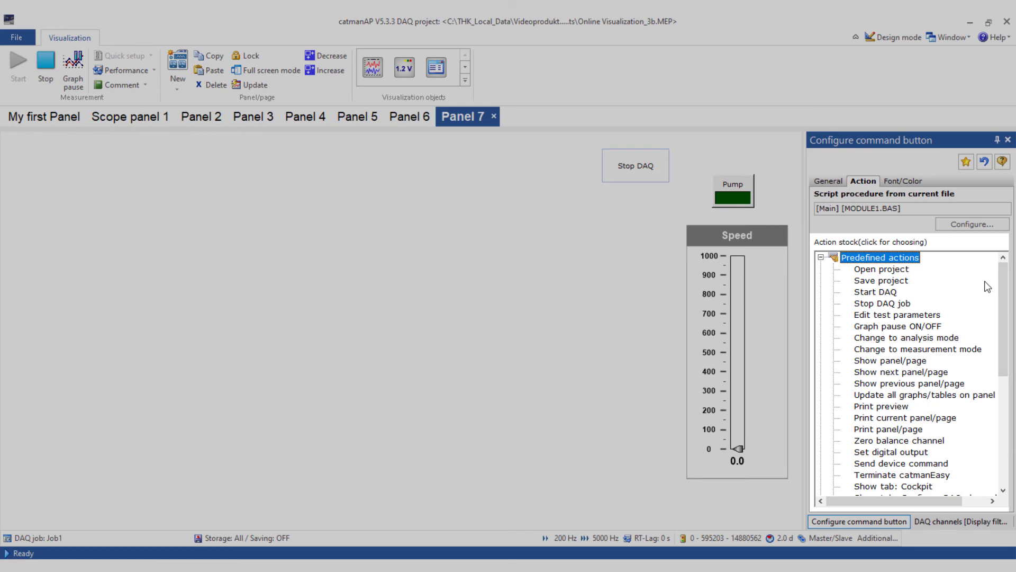
left_click(899, 304)
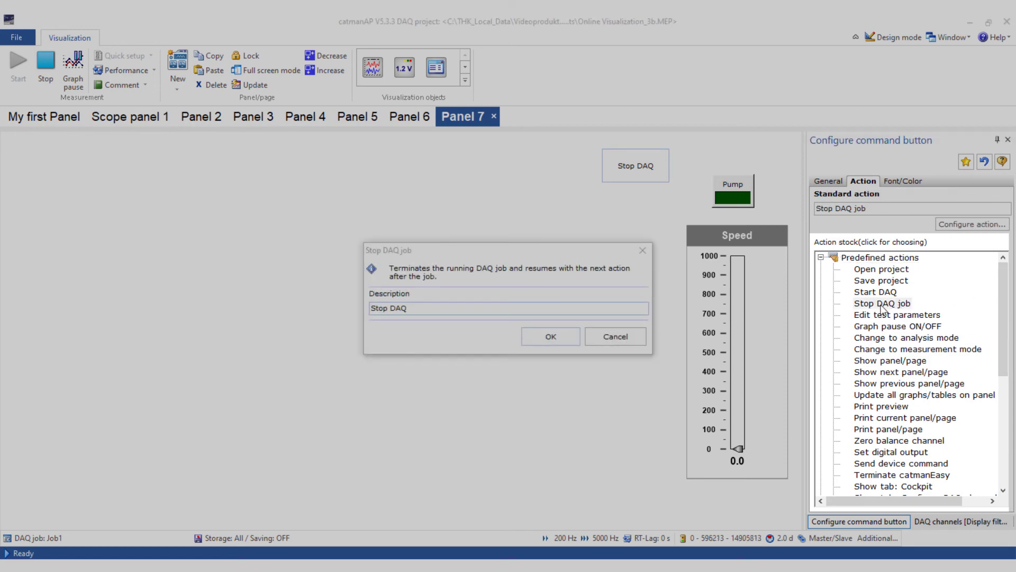
left_click(569, 336)
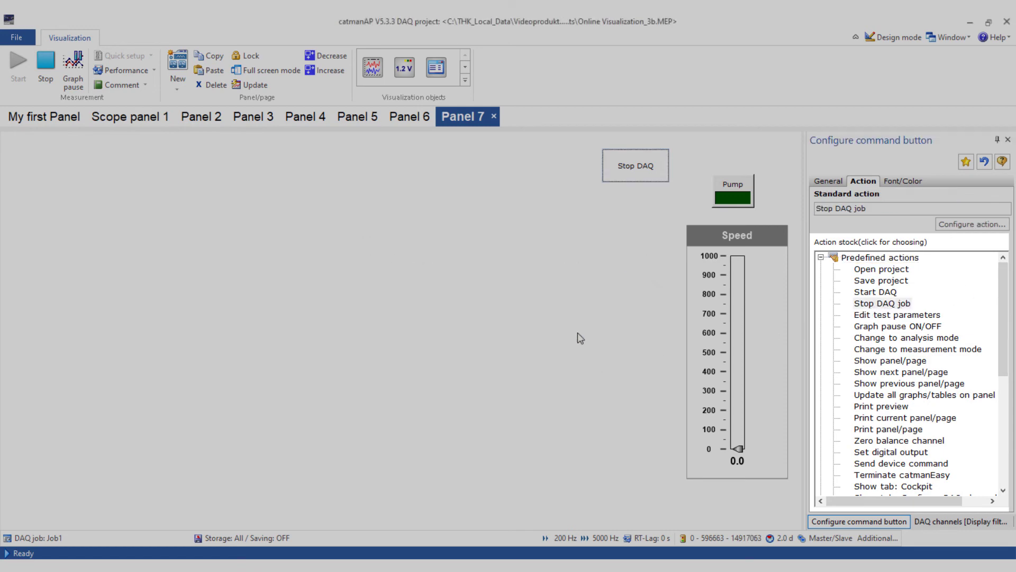
left_click(821, 257)
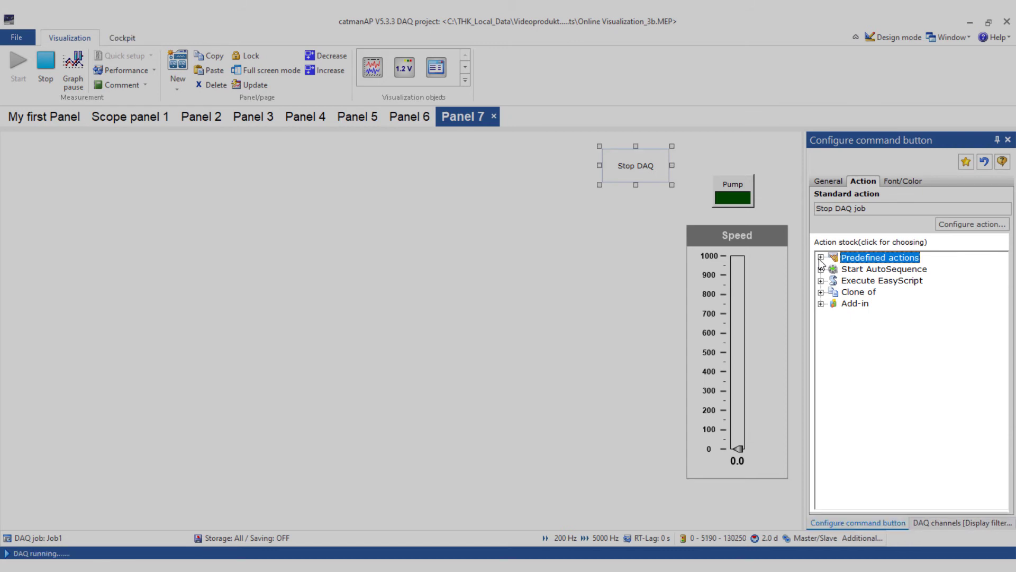
Browse the button's EasyScript execution and Clone of action options without changing the action.
left_click(822, 281)
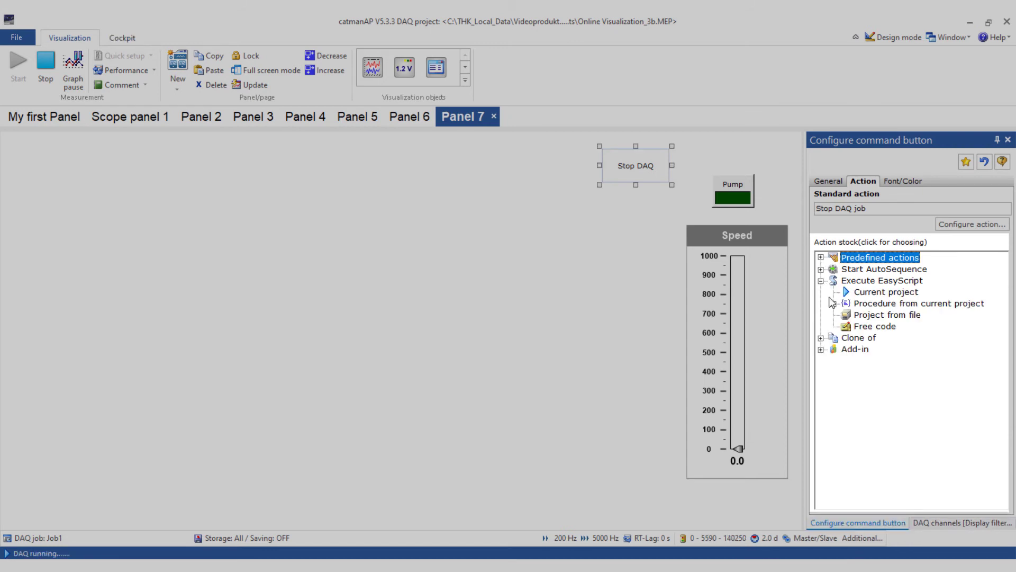
left_click(835, 304)
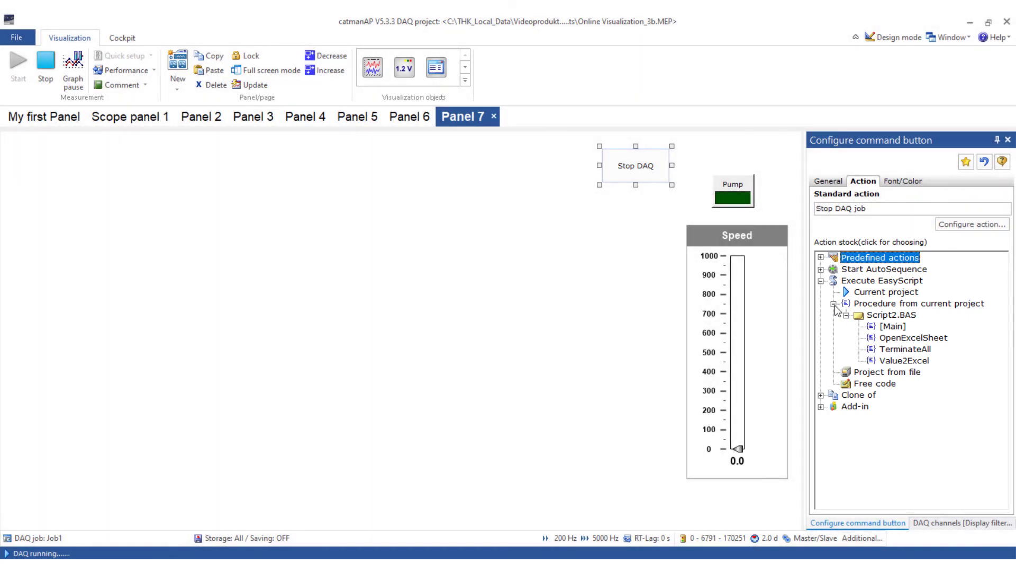
left_click(821, 281)
left_click(821, 292)
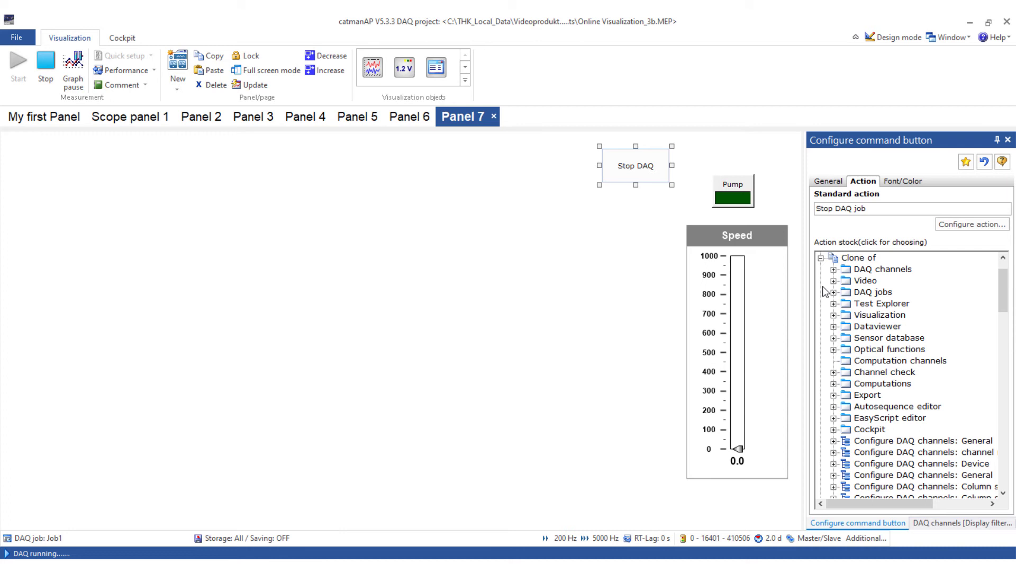
left_click(834, 315)
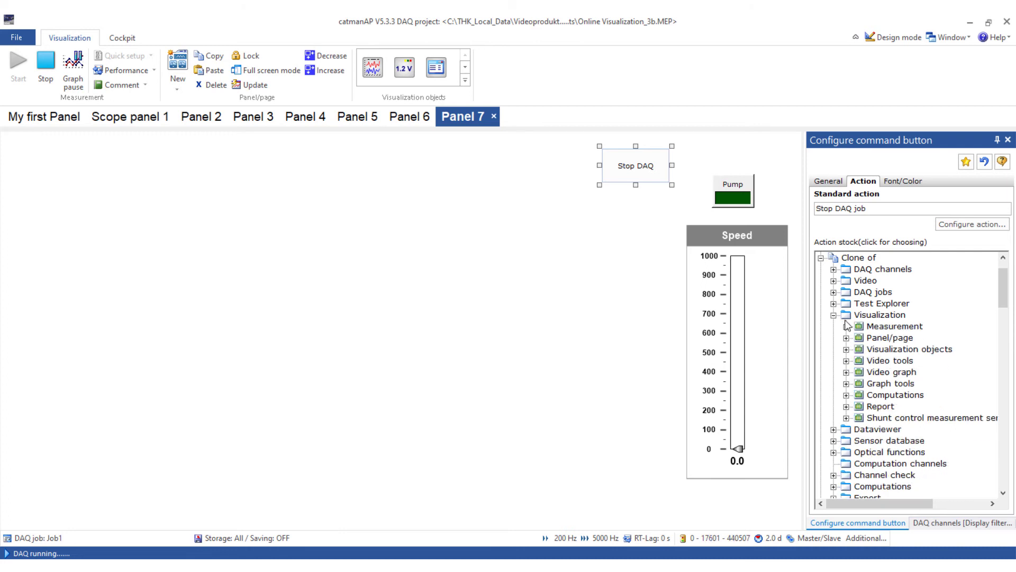
left_click(846, 327)
left_click(834, 315)
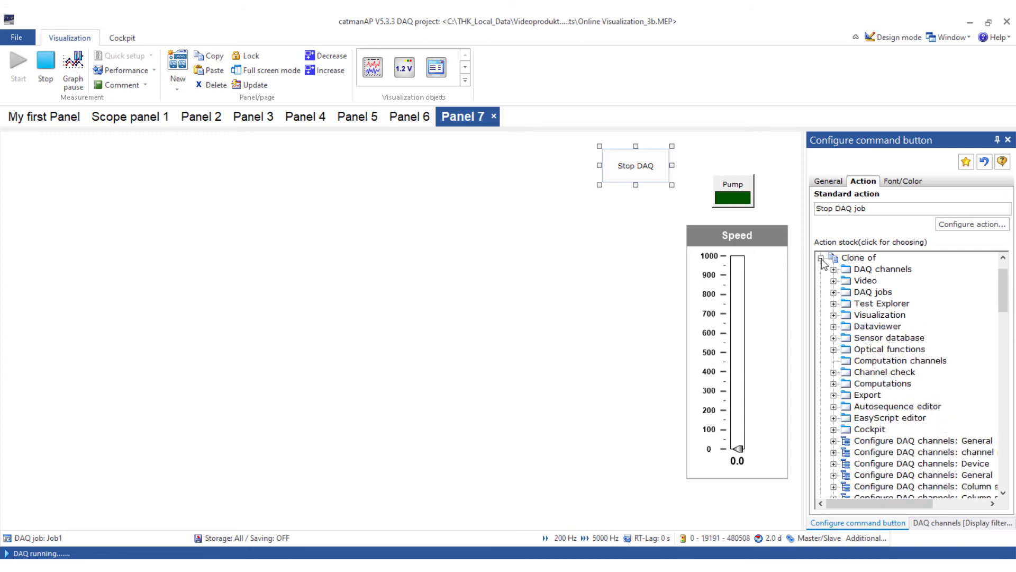
Collapse the Clone options, put Panel 7 in execution mode, and activate the controllers.
left_click(821, 257)
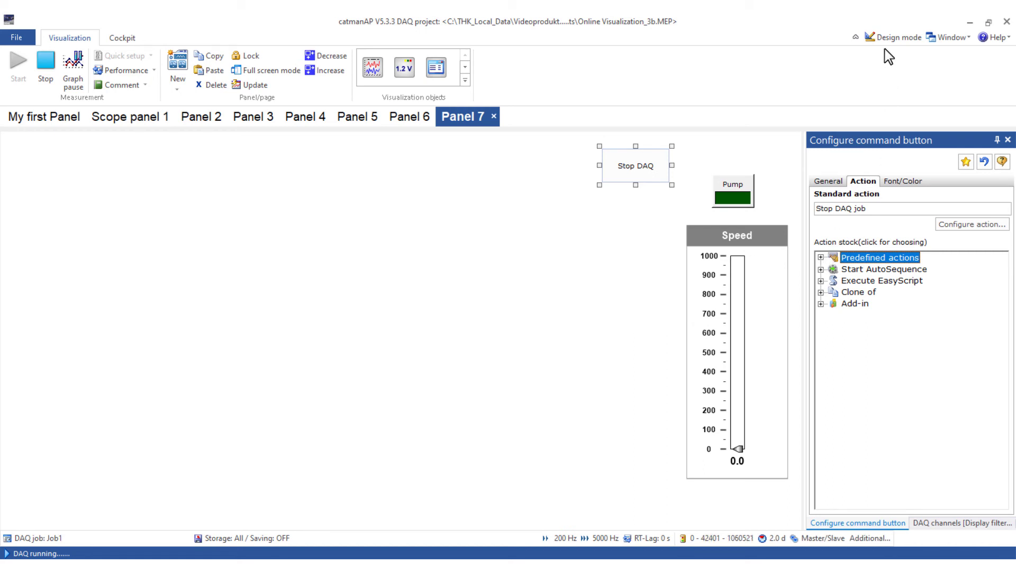
left_click(895, 37)
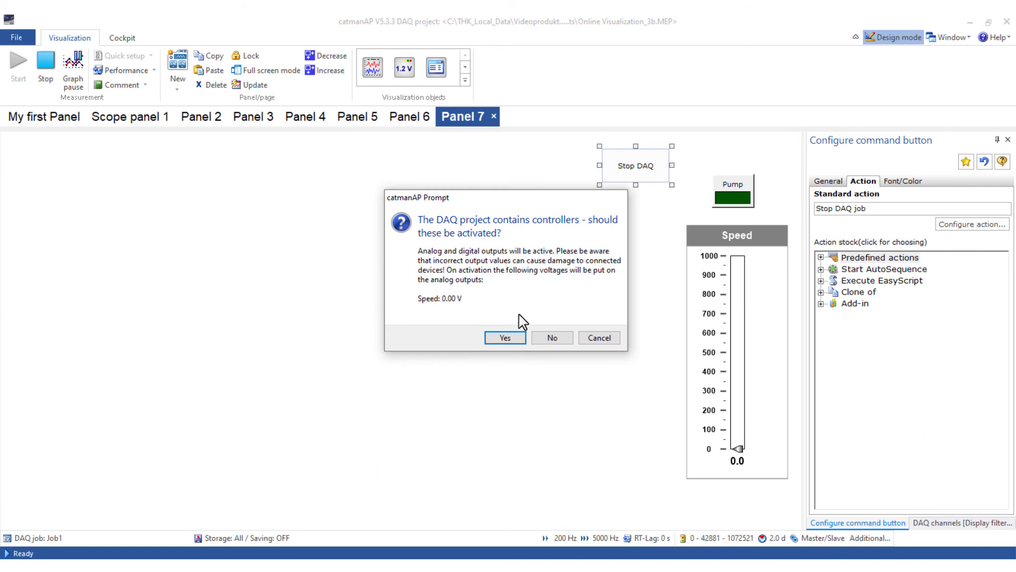
left_click(506, 340)
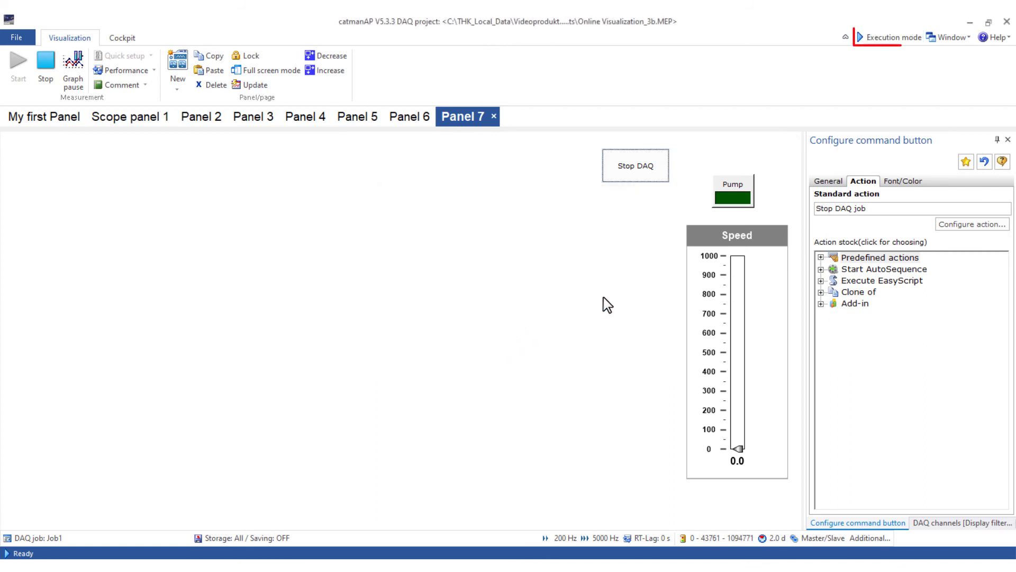
Switch the pump on, raise the Speed slider to 13.2, and stop the DAQ.
left_click(733, 199)
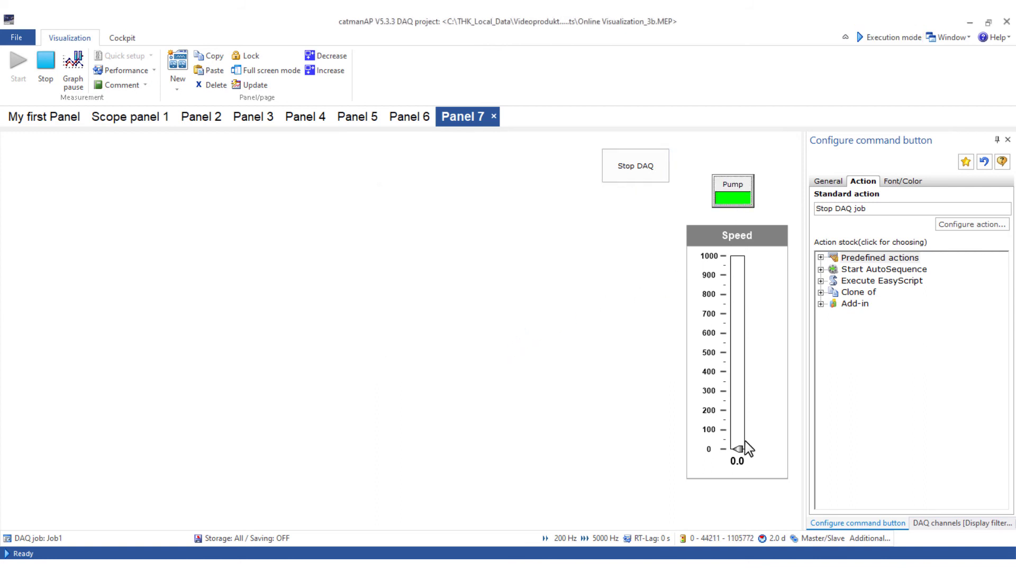
left_click_drag(737, 414, 737, 448)
left_click(643, 171)
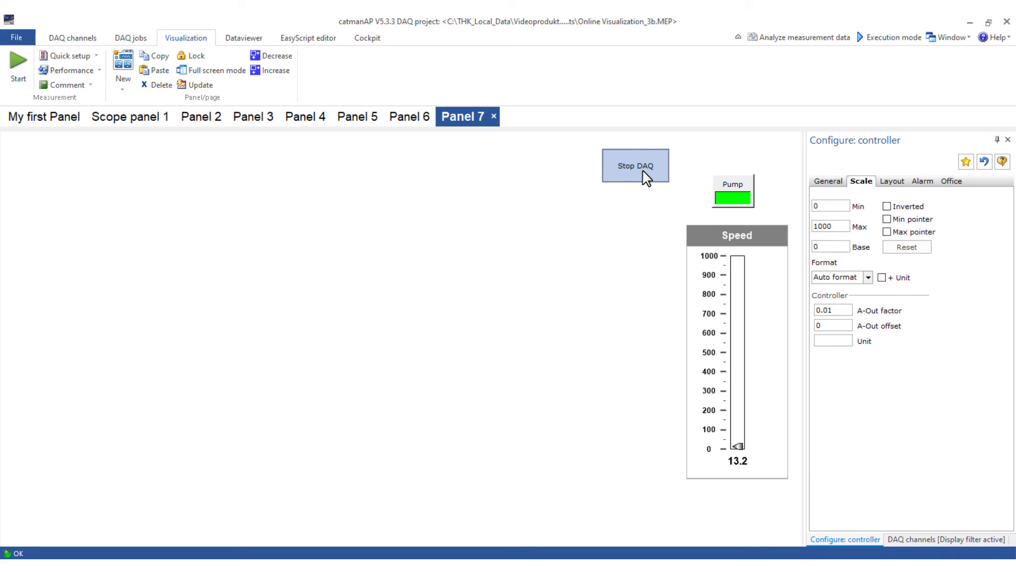
Toggle the panel mode and add DAQ comments 'Hearing noises in the gearbox' and 'Leakage at the pump'.
left_click(882, 39)
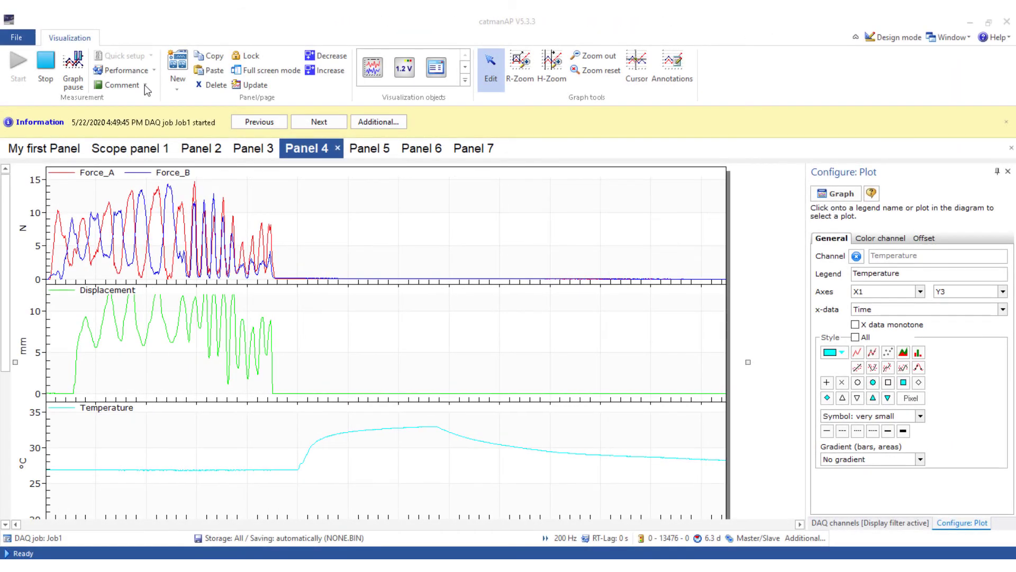
left_click(146, 85)
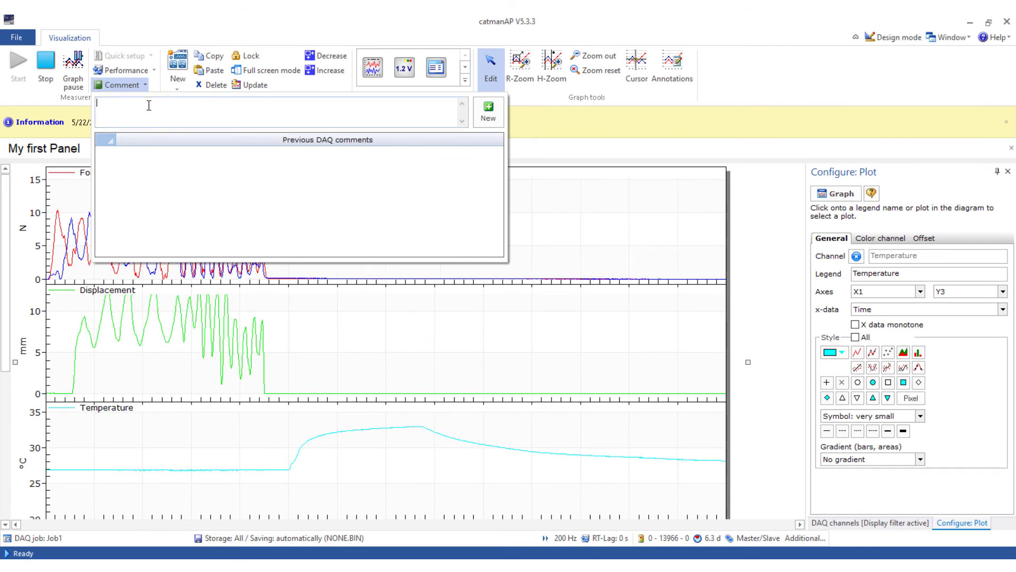
type("H")
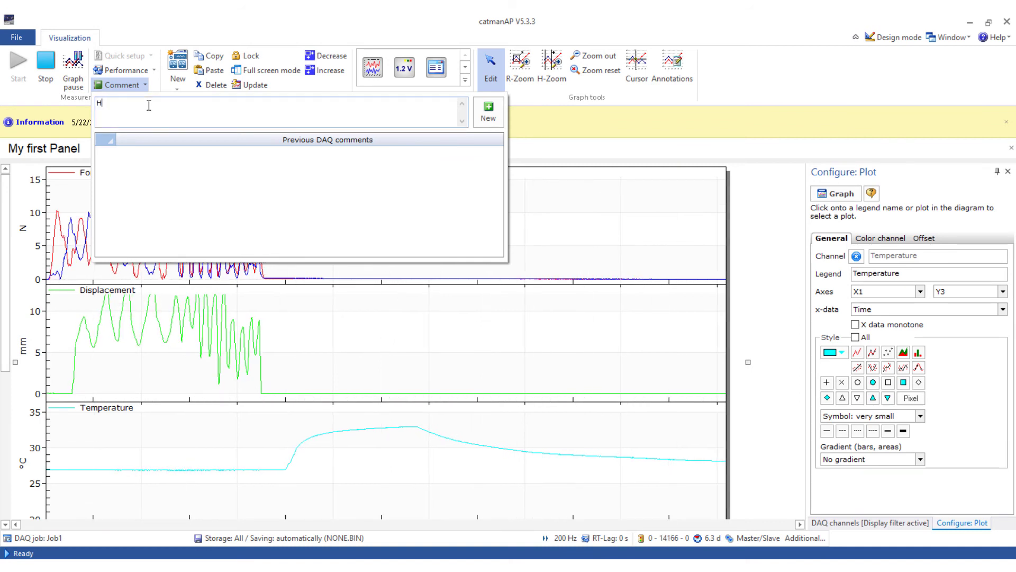
type("earing noises in the gearbox")
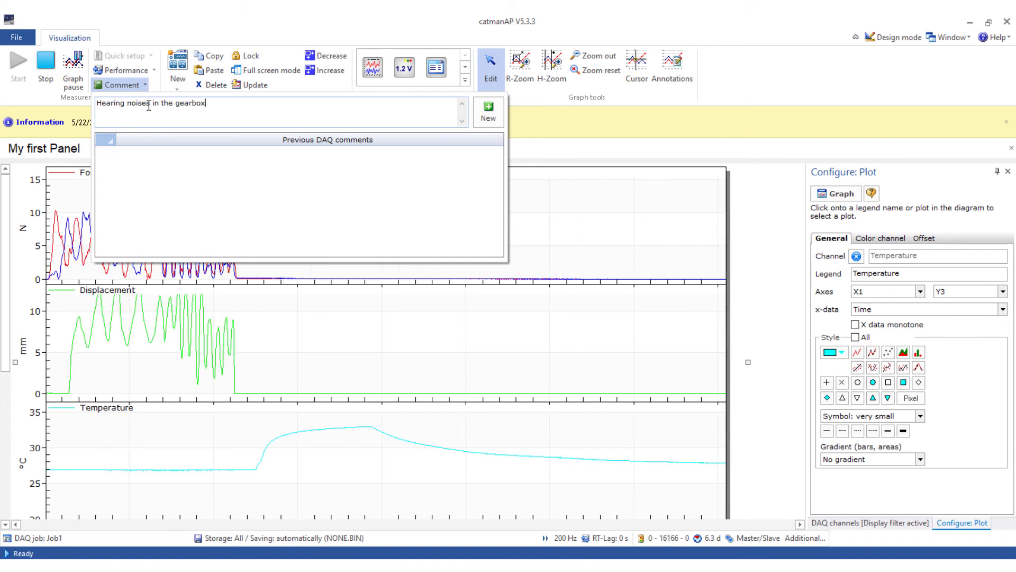
key("Return")
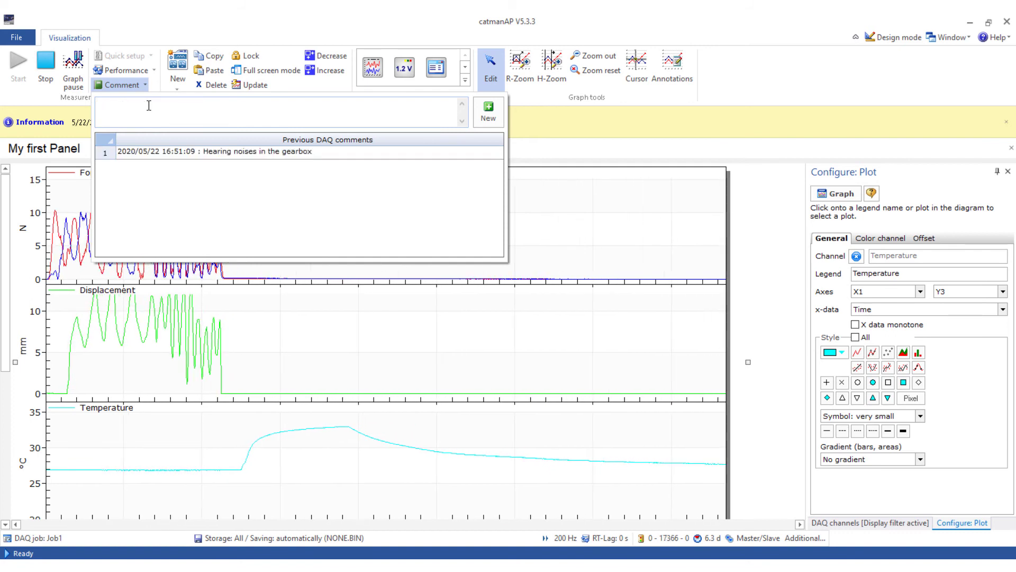
type("Leakage at the pump")
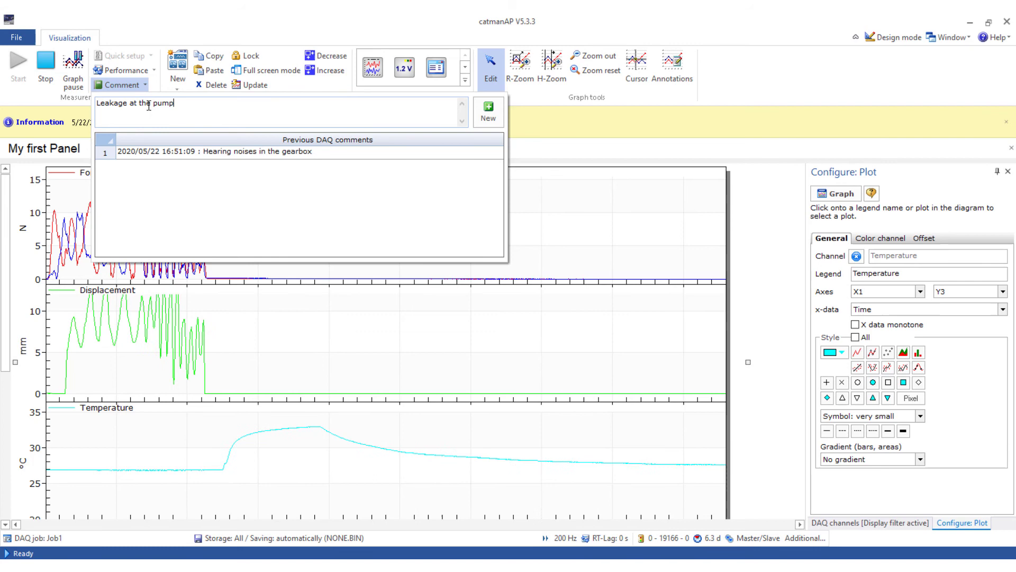
key("Return")
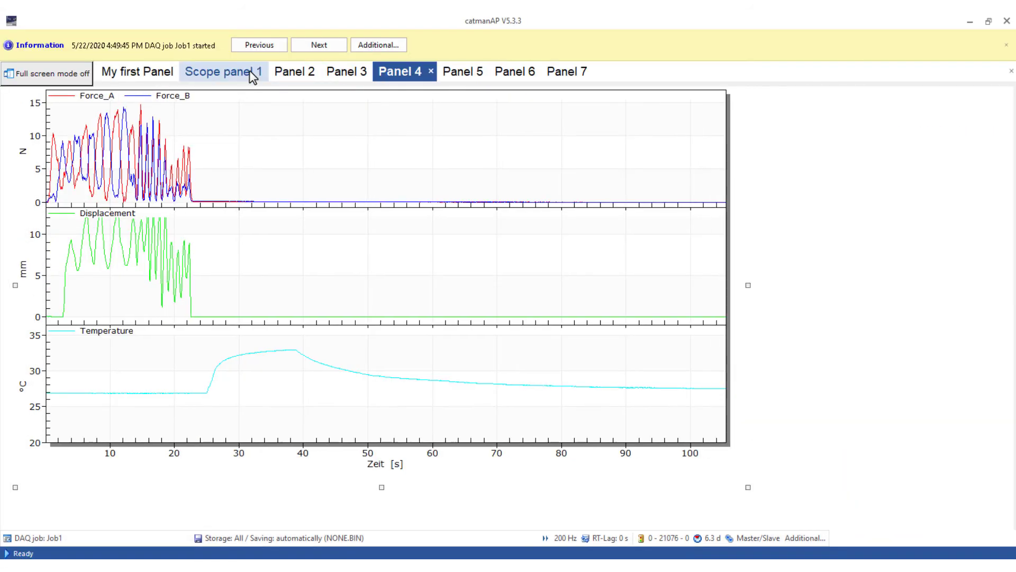
Exit full screen mode and shrink Panel 4's graphs by 10% three times.
left_click(81, 70)
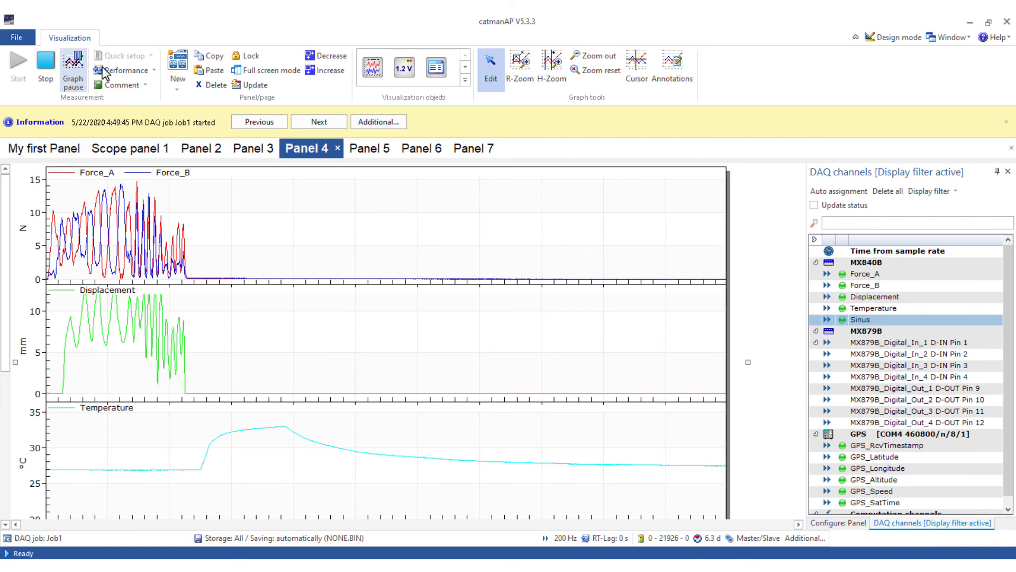
left_click(323, 56)
left_click(323, 56)
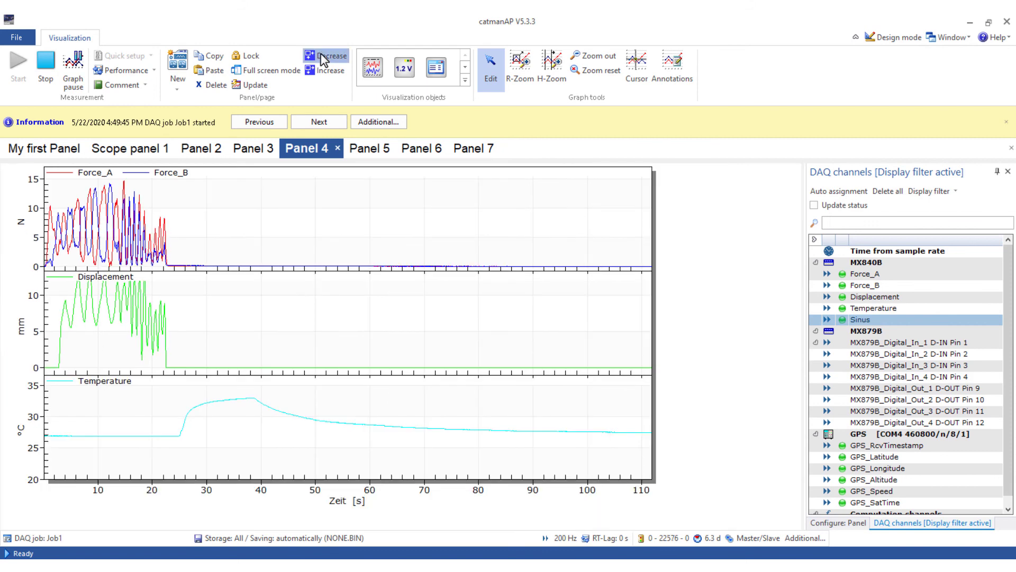
left_click(323, 56)
Enlarge Panel 4's graphs by 10% three times, beyond the window size.
left_click(324, 71)
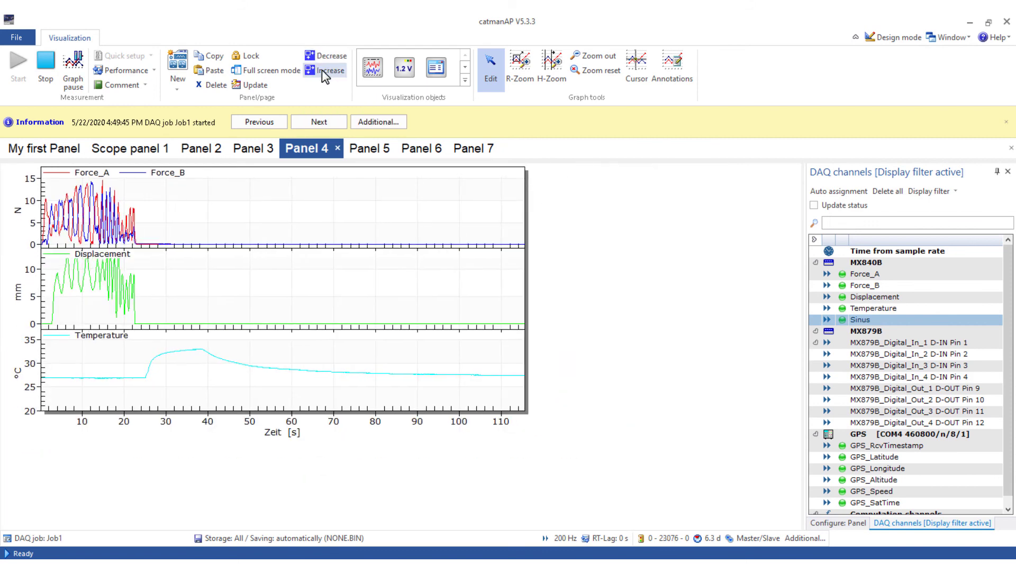
left_click(324, 71)
left_click(324, 70)
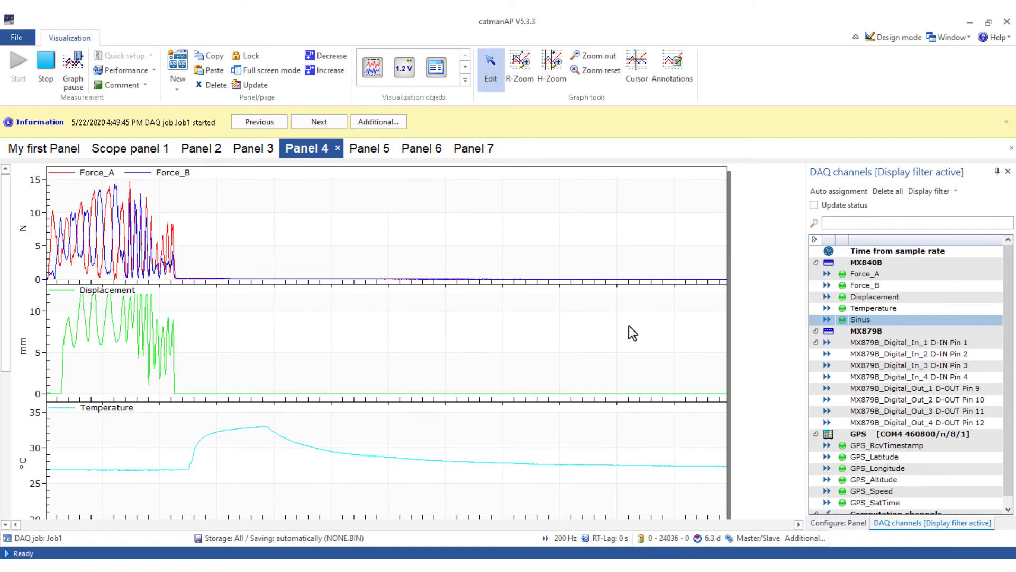
Select Panel 4's graph, show its post-process axis settings, then undock and redock that pane.
left_click(639, 341)
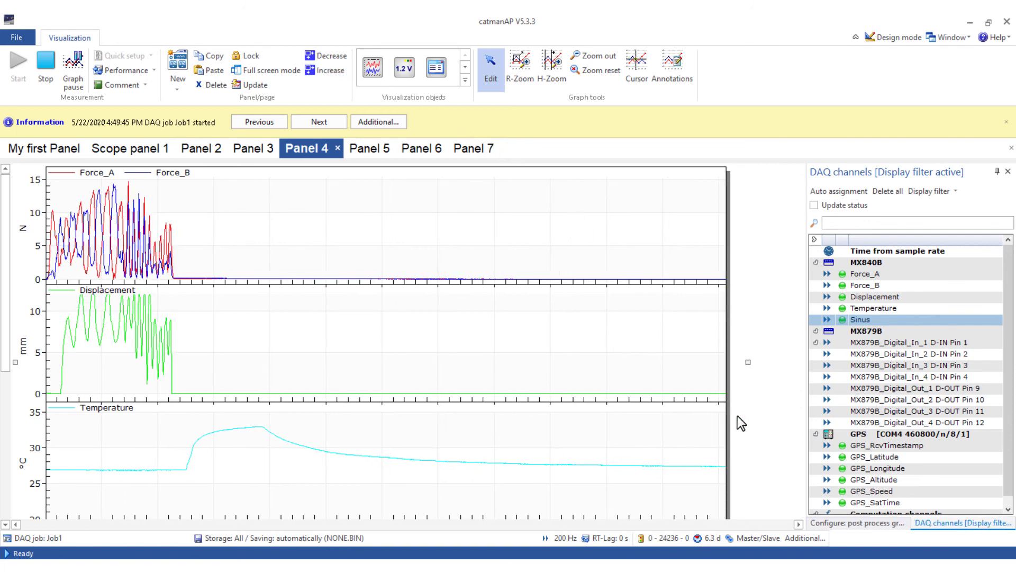
left_click(870, 521)
left_click(929, 524)
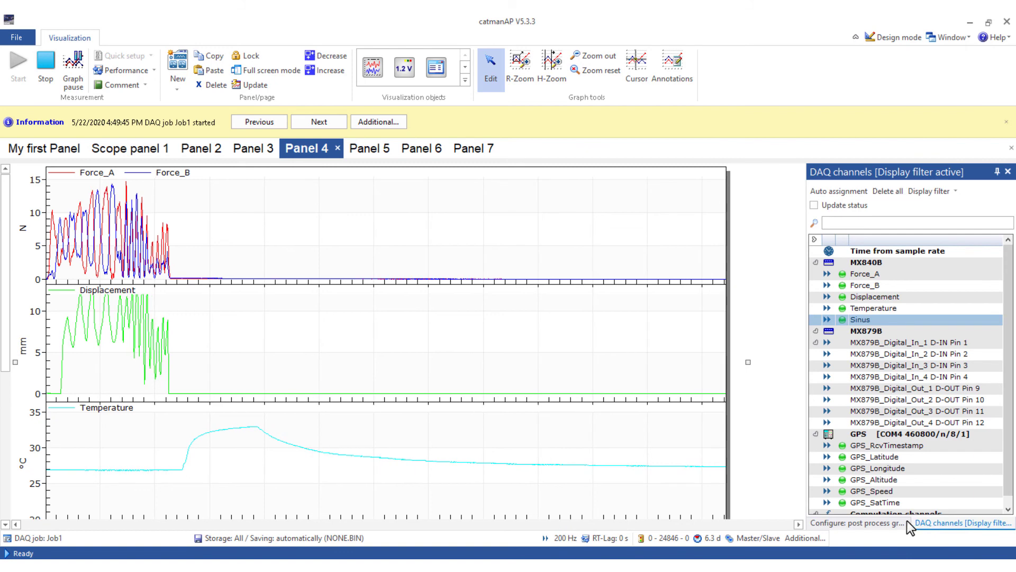
left_click(896, 523)
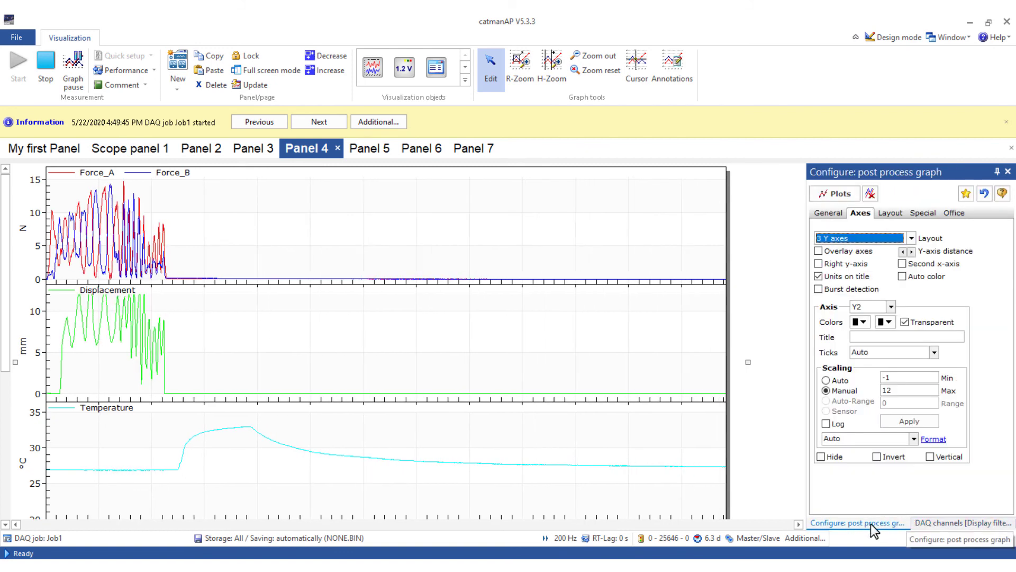
left_click_drag(871, 523, 430, 344)
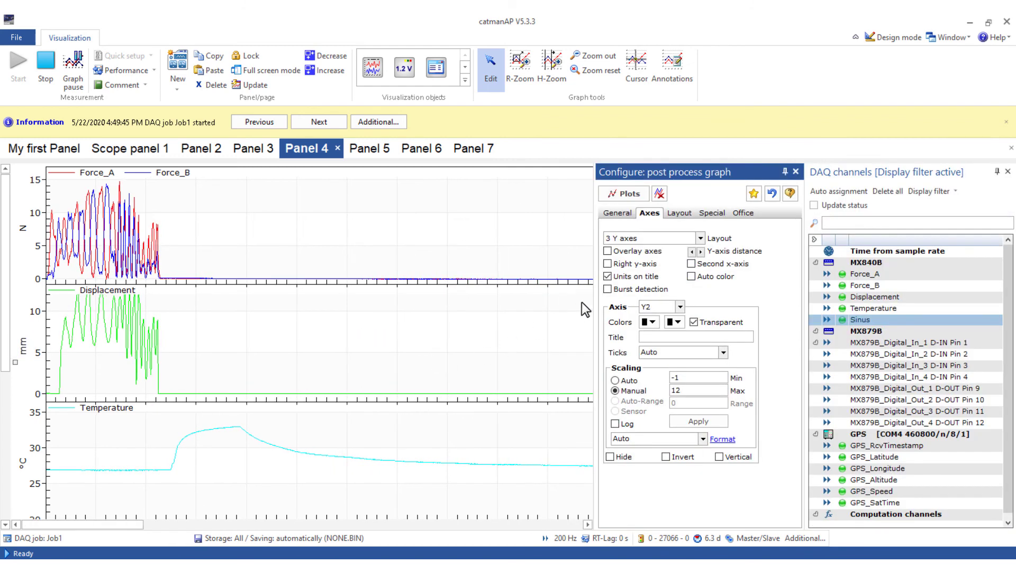
left_click_drag(709, 171, 912, 348)
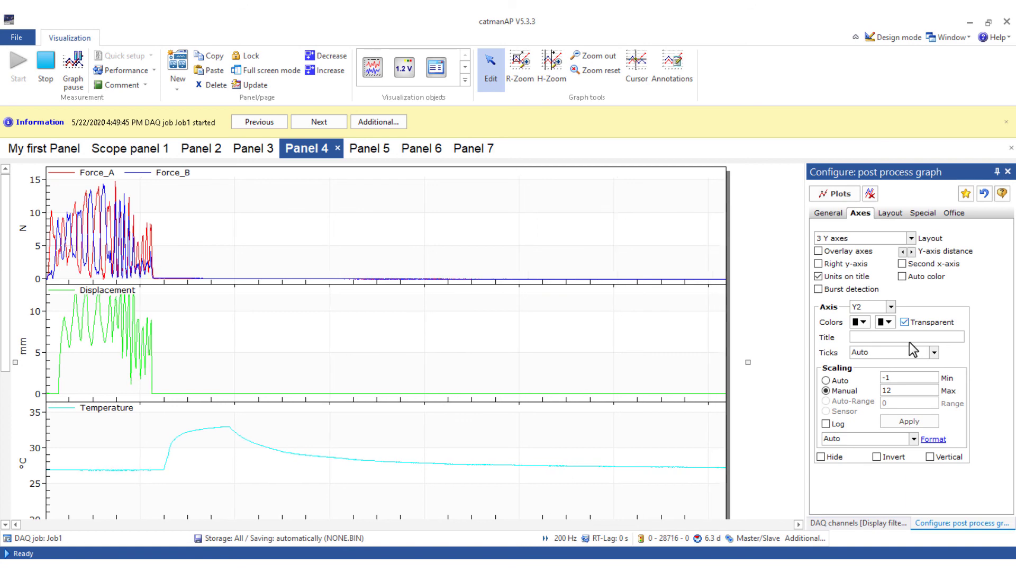
left_click(970, 37)
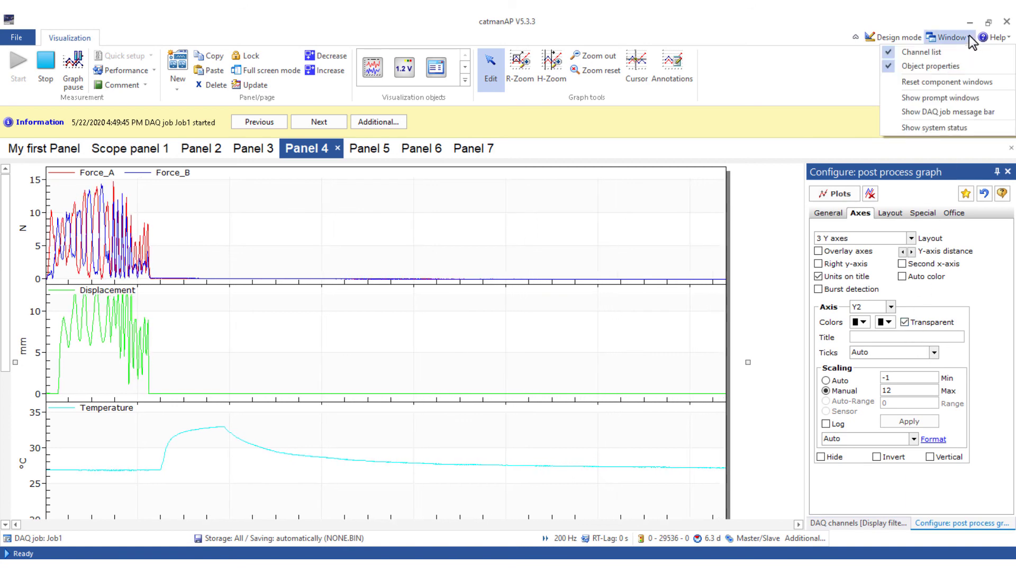
left_click(960, 127)
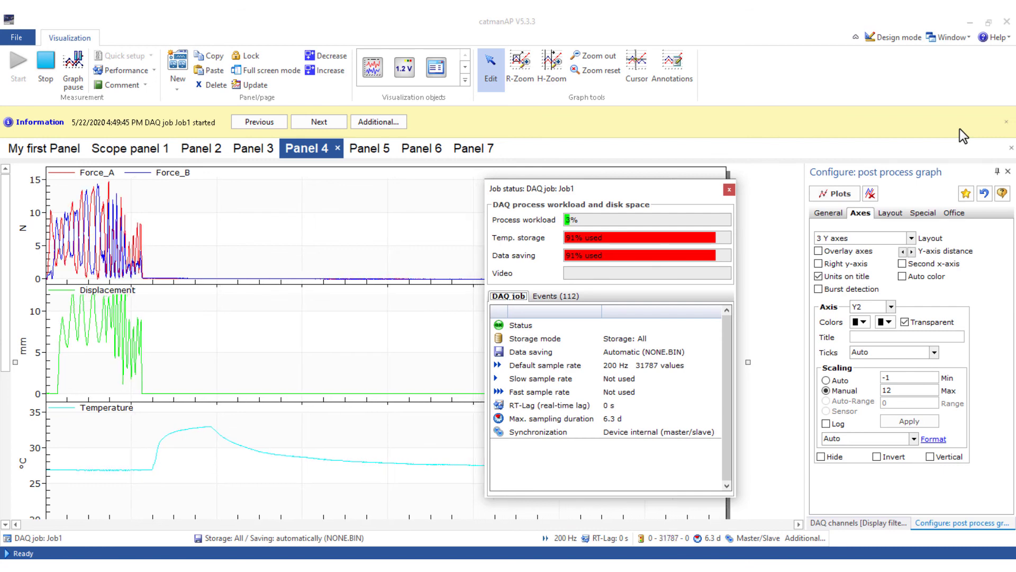
left_click(730, 190)
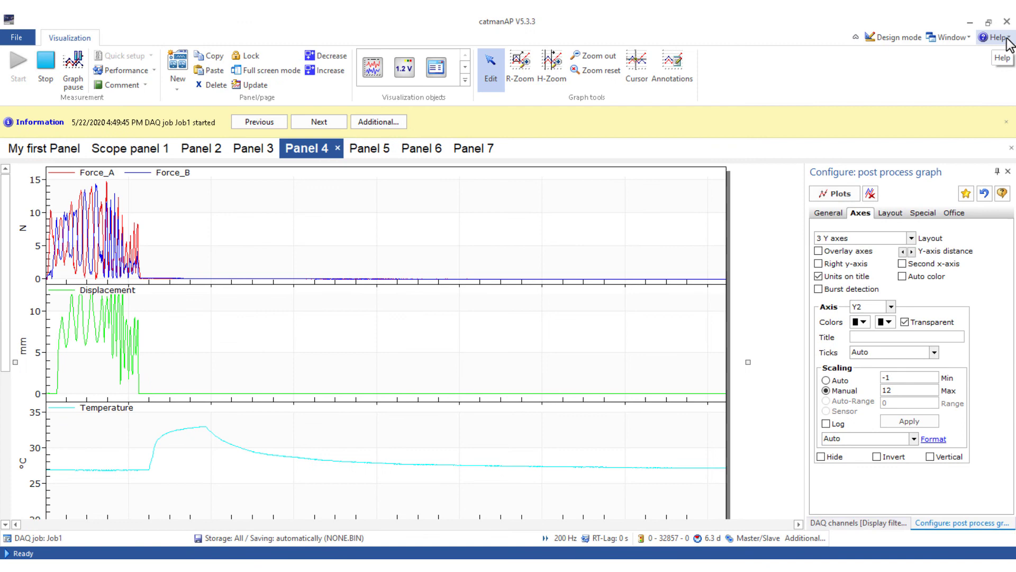
Open catman help at Quick start and the catmanEasy Knowledge Base, moving the Knowledge Base aside.
left_click(1005, 38)
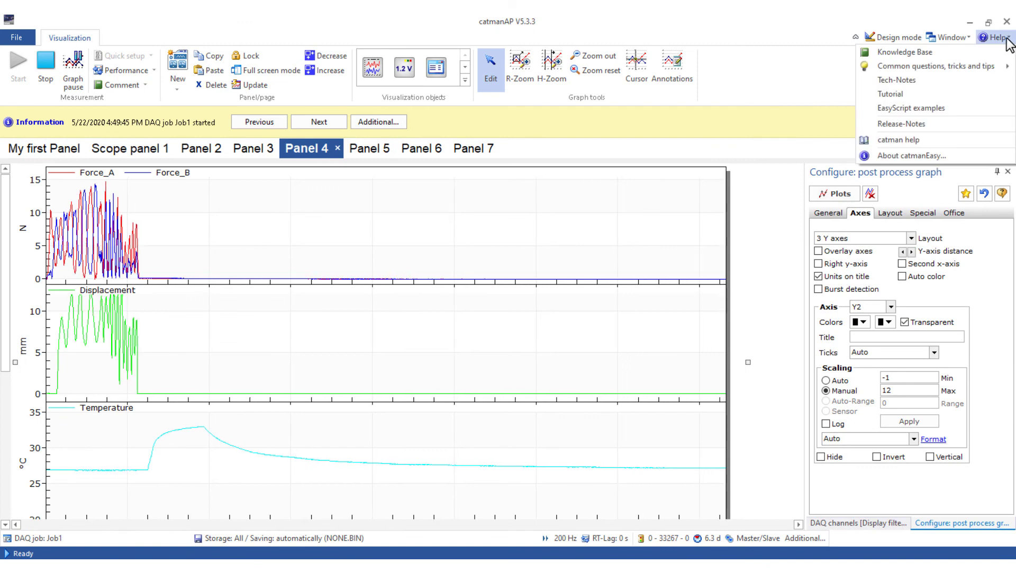
left_click(933, 141)
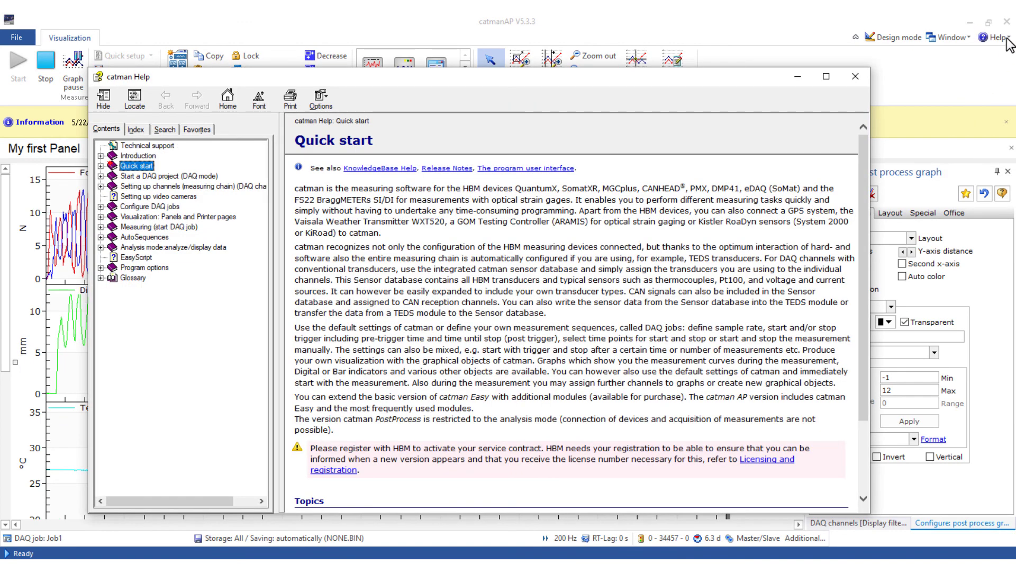
left_click(1007, 38)
left_click(970, 49)
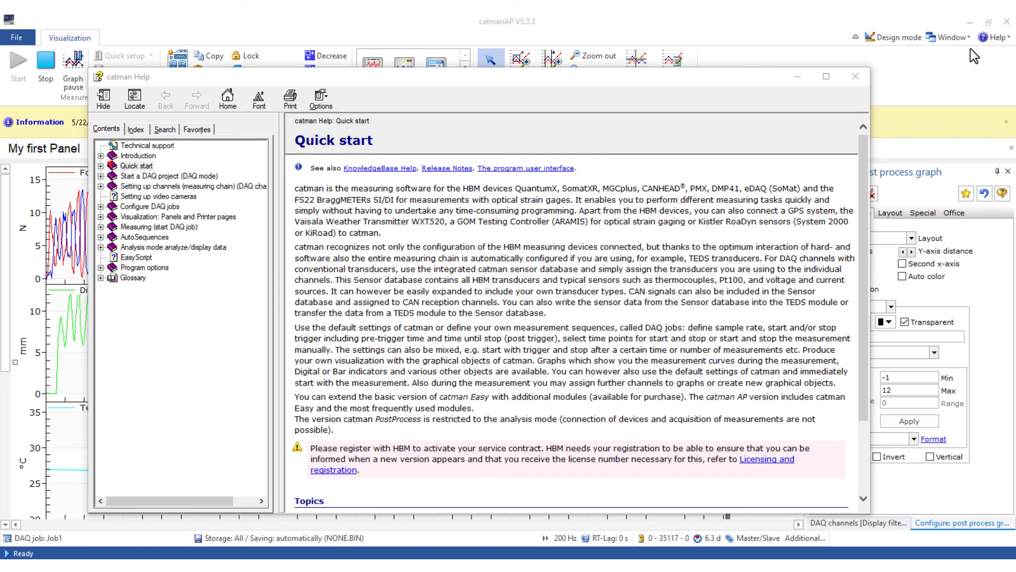
left_click_drag(357, 19, 579, 113)
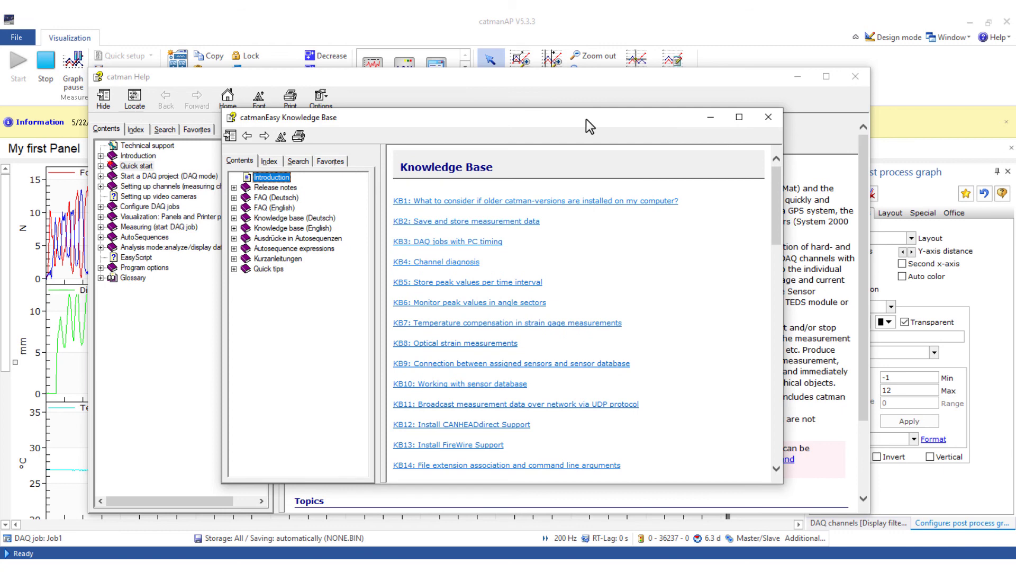